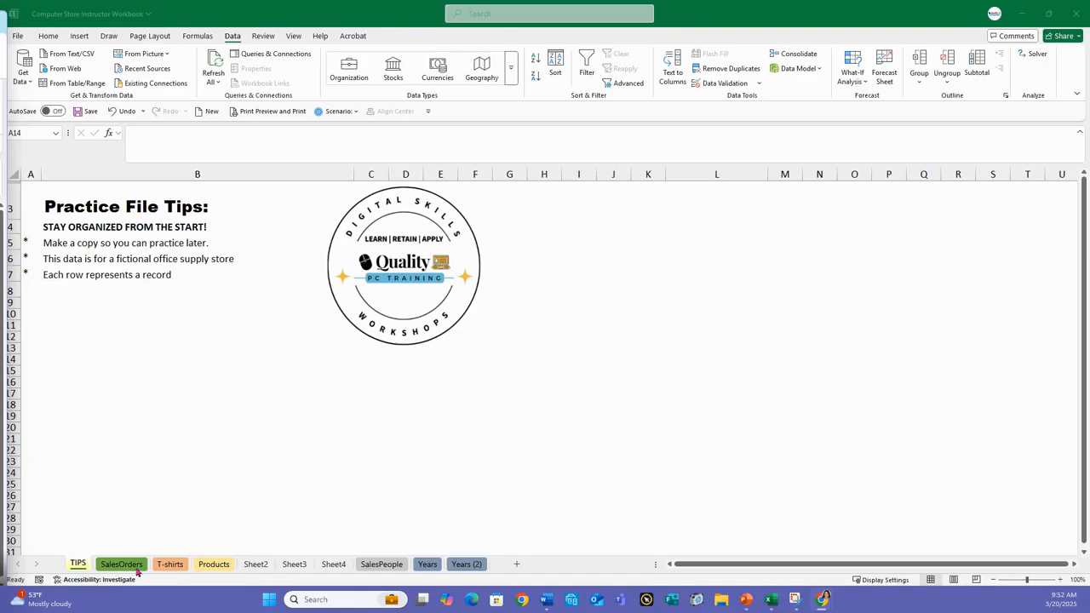
# - Open the SalesOrders sheet and look through the order records down to the last row
pyautogui.click(130, 569)
pyautogui.click(128, 566)
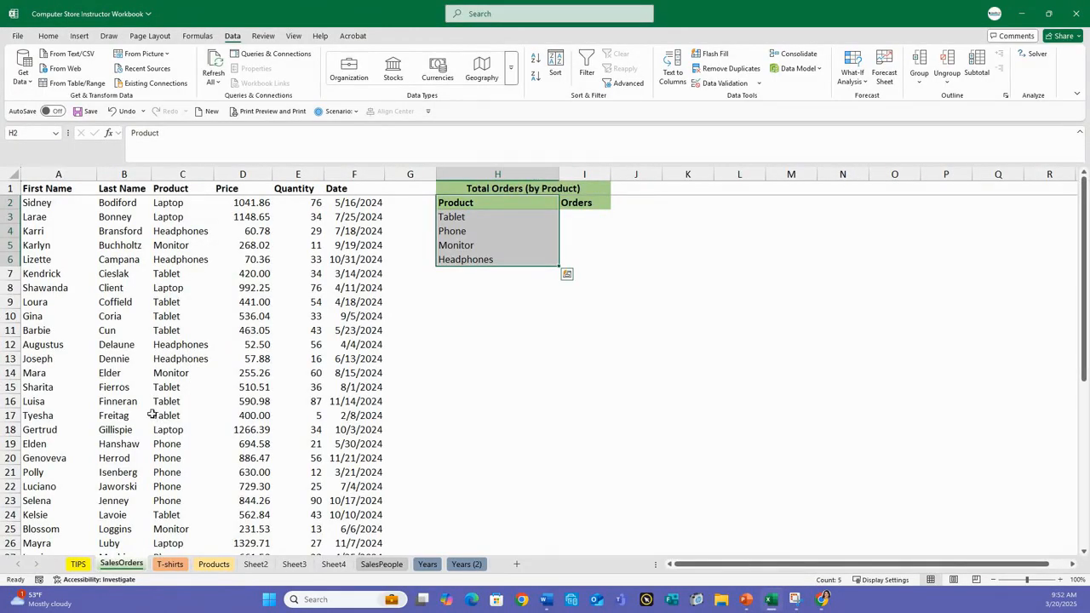
pyautogui.scroll(-11, 118, 361)
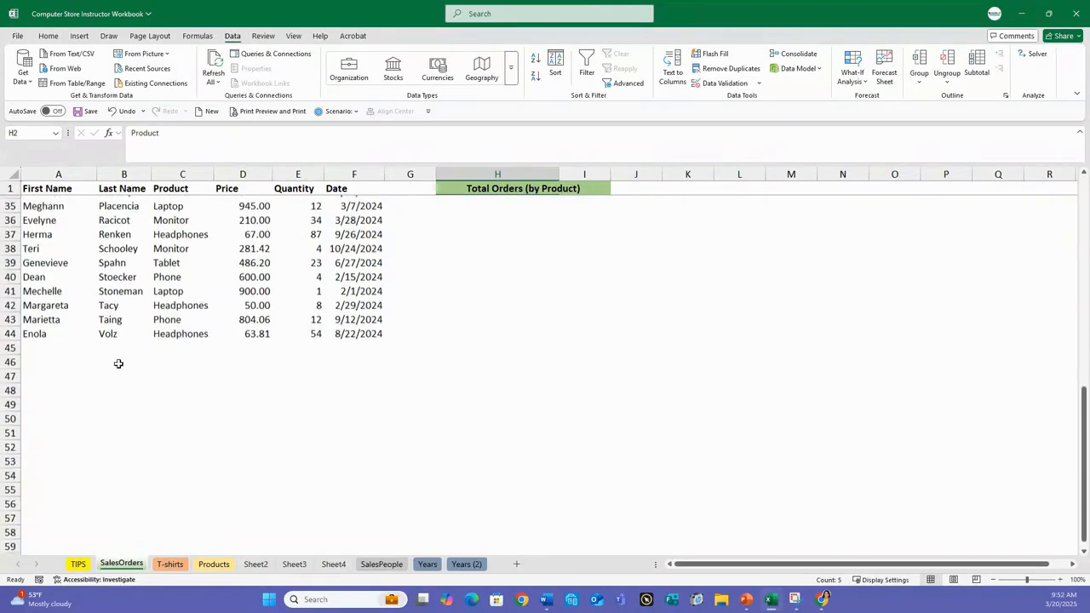
pyautogui.scroll(11, 119, 364)
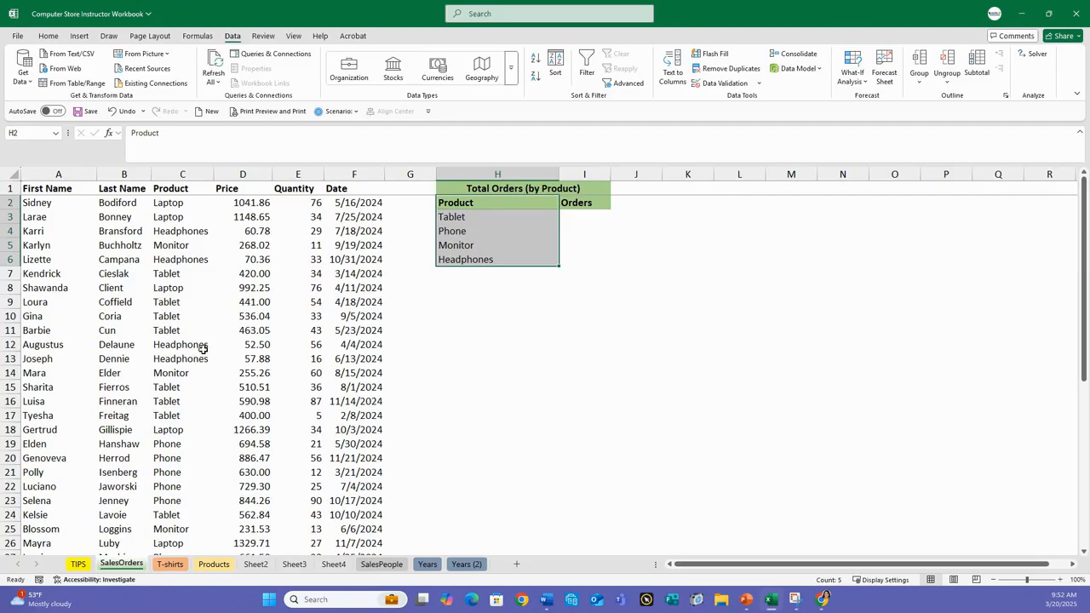
# - Sort the order records by the First Name column from A to Z and check the first rows
pyautogui.click(51, 202)
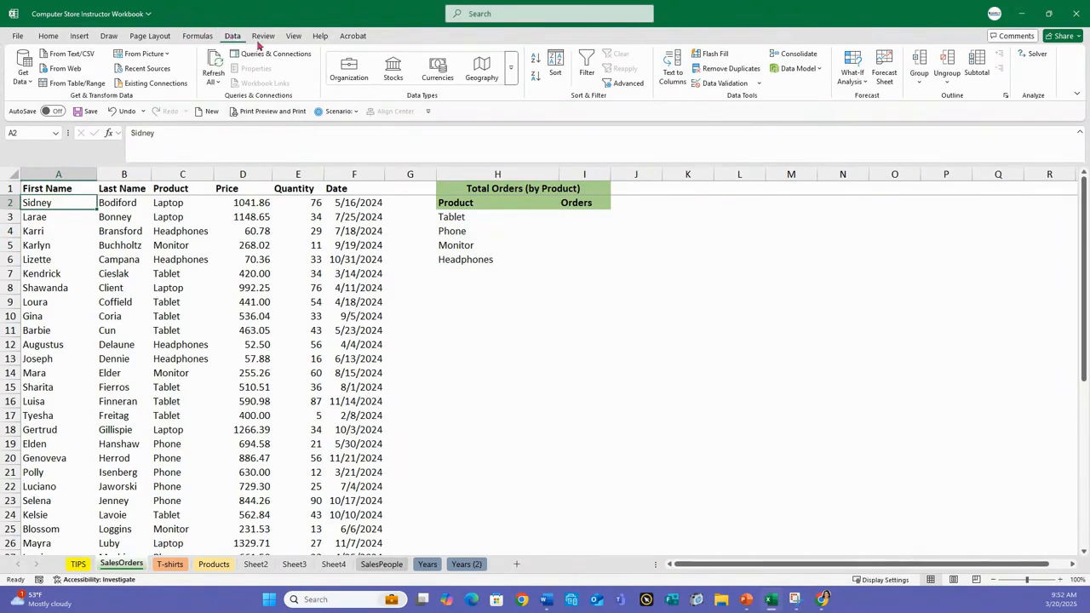
pyautogui.click(537, 61)
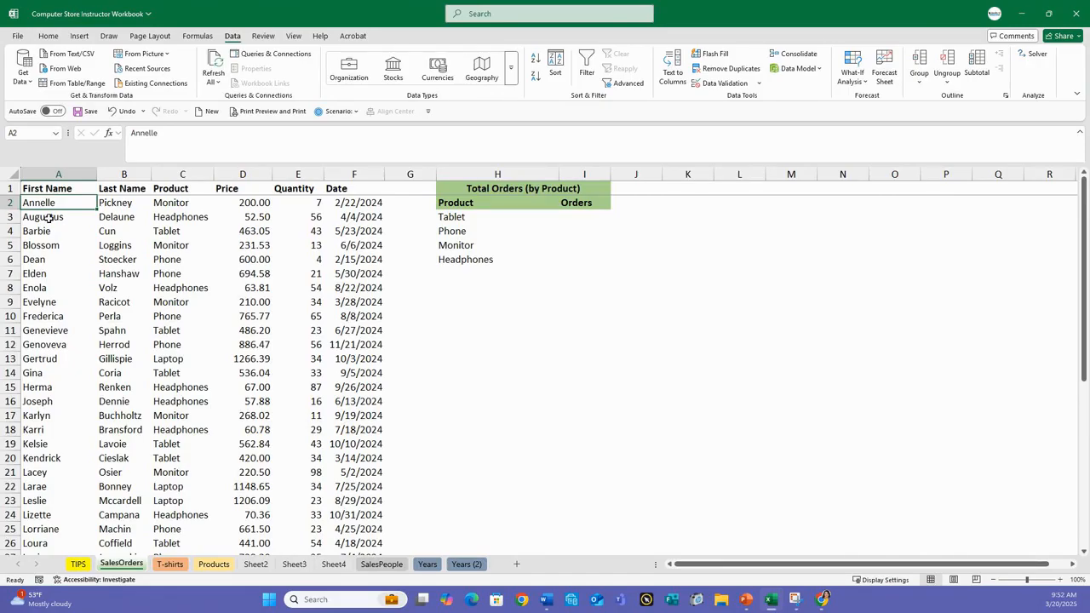
pyautogui.click(57, 173)
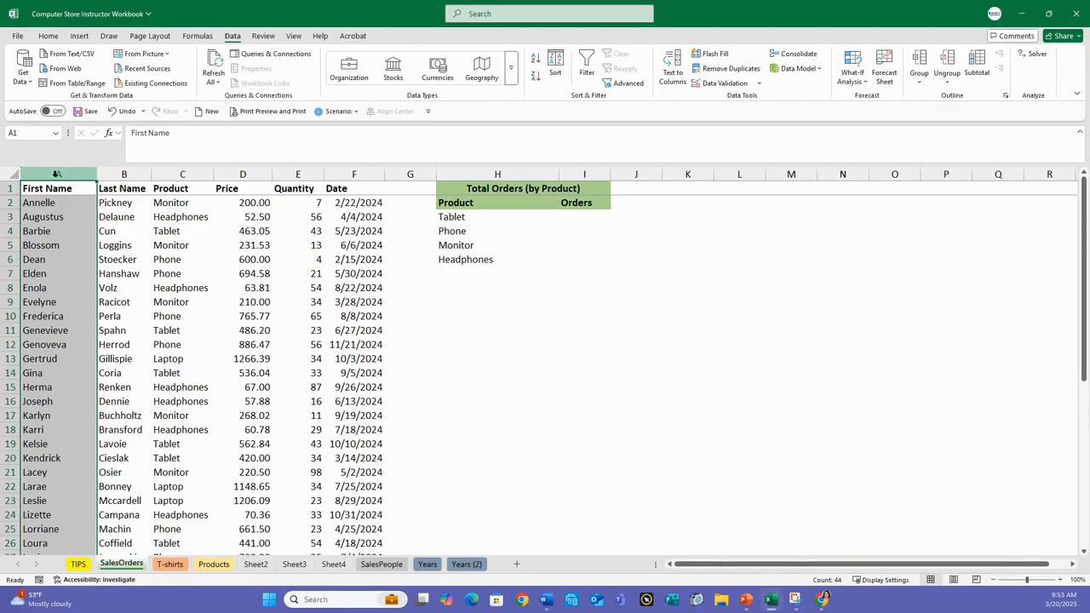
pyautogui.click(56, 205)
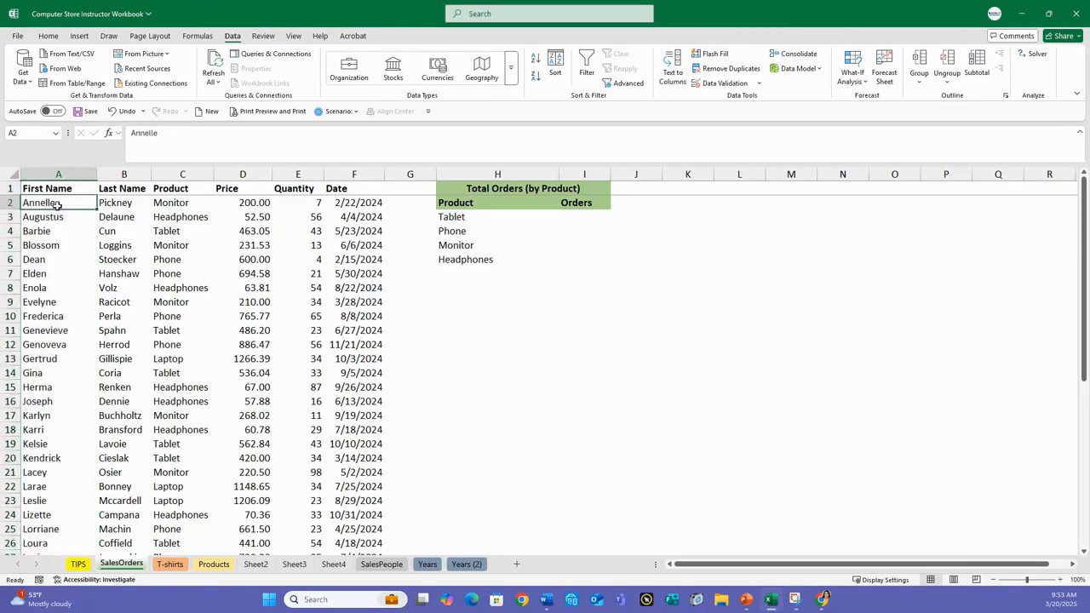
pyautogui.click(53, 220)
pyautogui.click(49, 243)
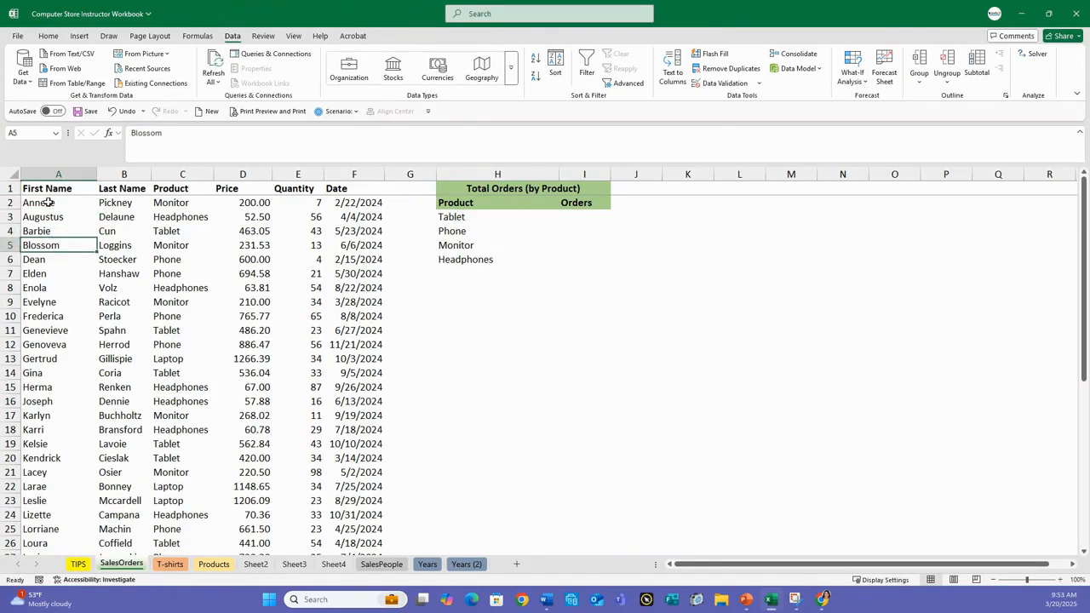
# - Sort the order records by the Last Name column from A to Z
pyautogui.click(128, 202)
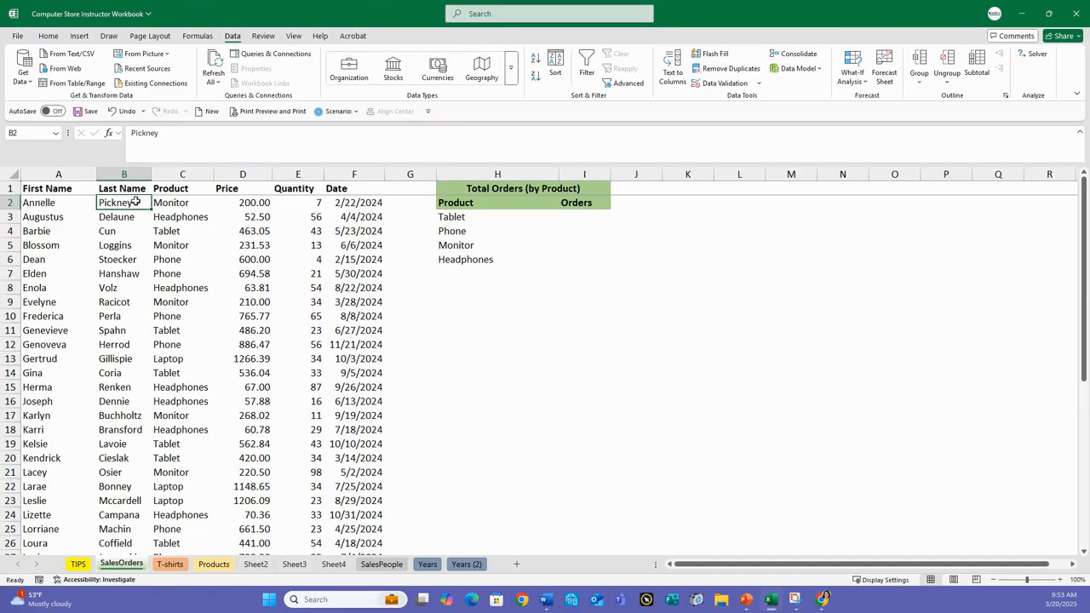
pyautogui.click(534, 60)
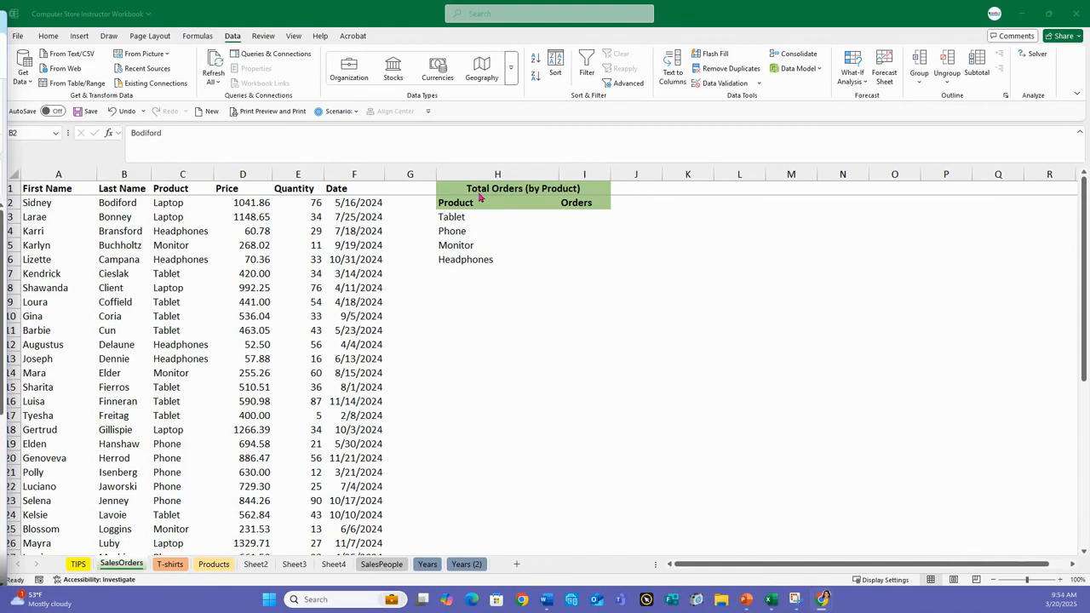
# - Try an A to Z sort of the Total Orders product list from only the Tablet cell, and undo it
pyautogui.click(454, 219)
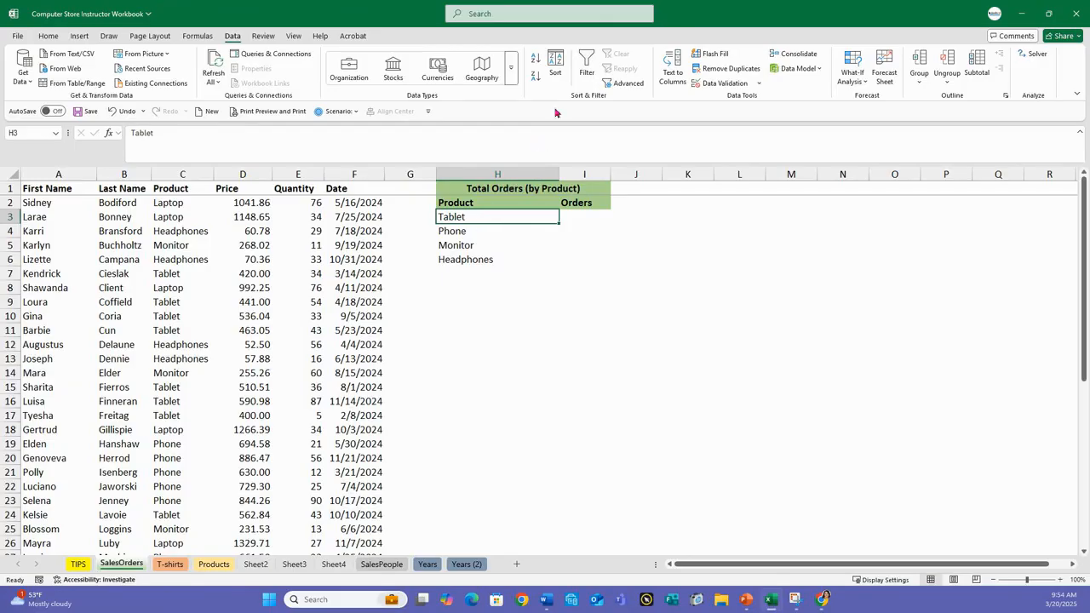
pyautogui.click(535, 64)
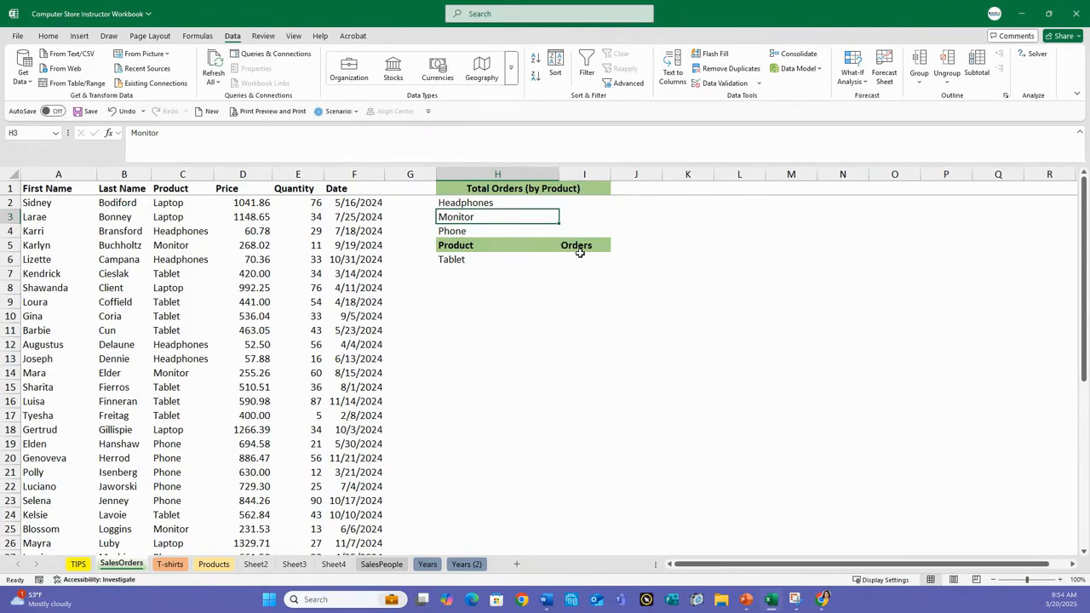
pyautogui.click(124, 110)
pyautogui.click(553, 300)
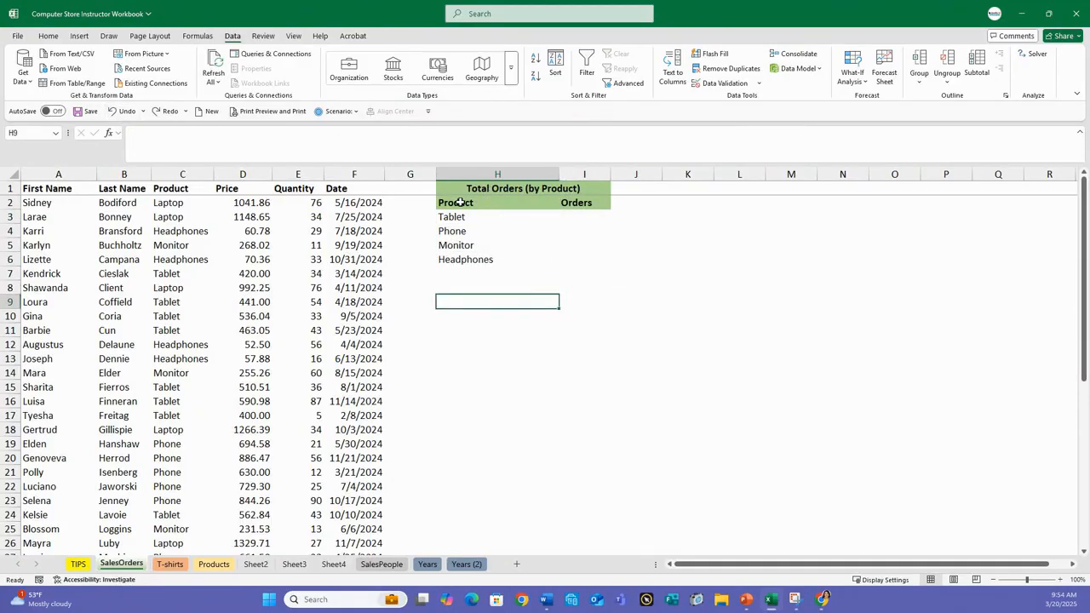
# - Sort the Total Orders product list in H2:H6 from A to Z, continuing with the current selection only
pyautogui.moveTo(460, 203); pyautogui.dragTo(462, 255)
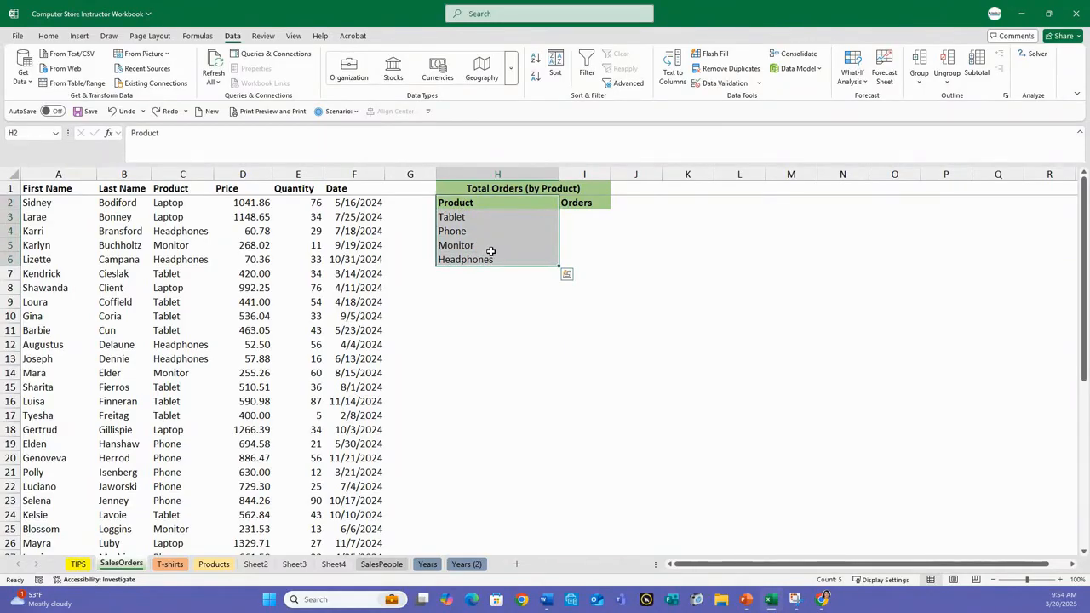
pyautogui.click(536, 63)
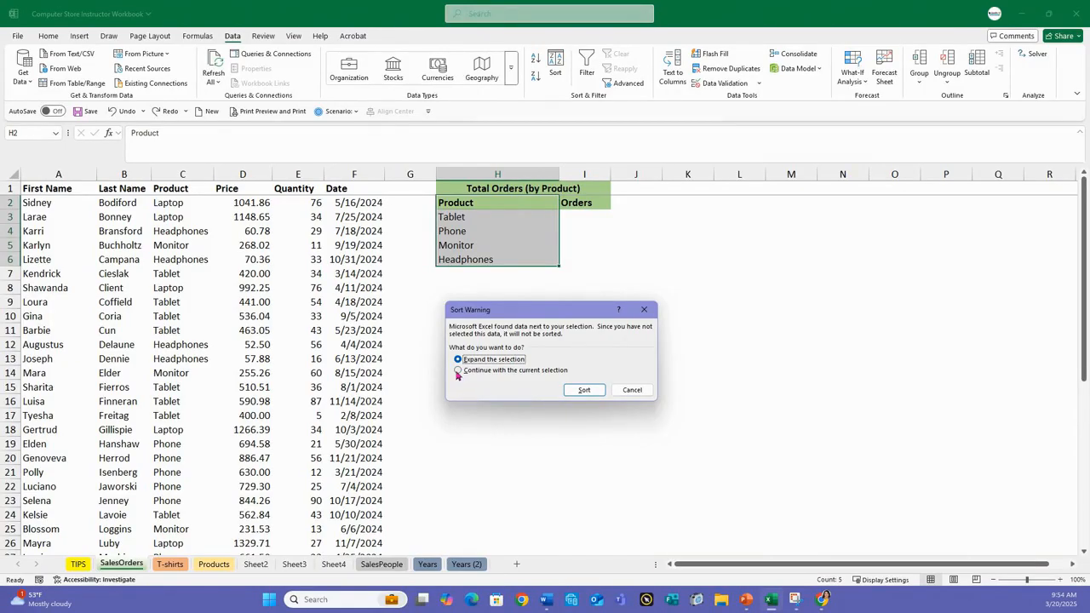
pyautogui.click(459, 372)
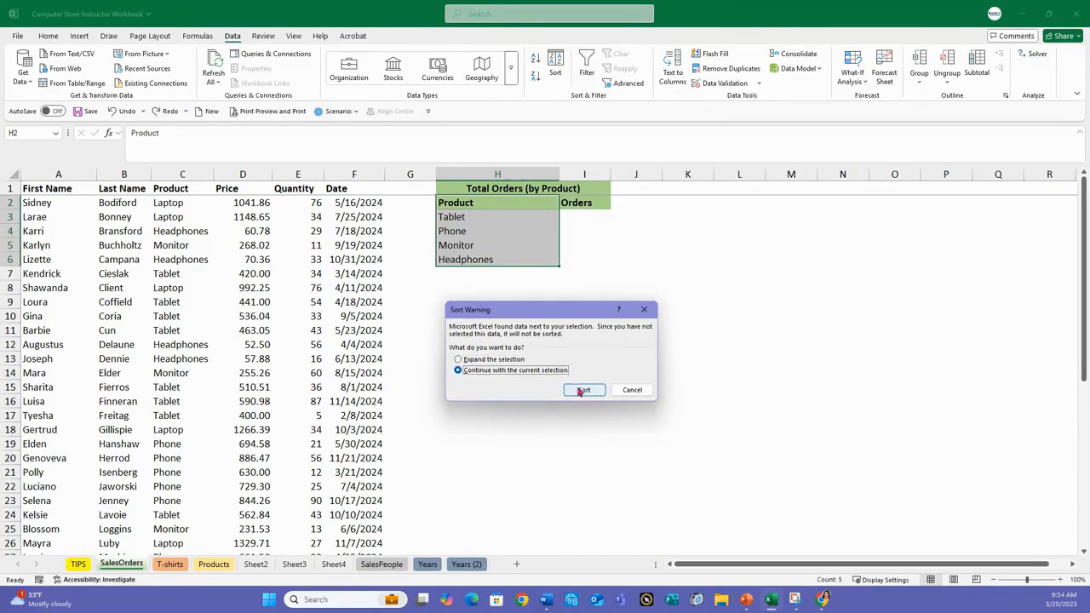
pyautogui.click(585, 390)
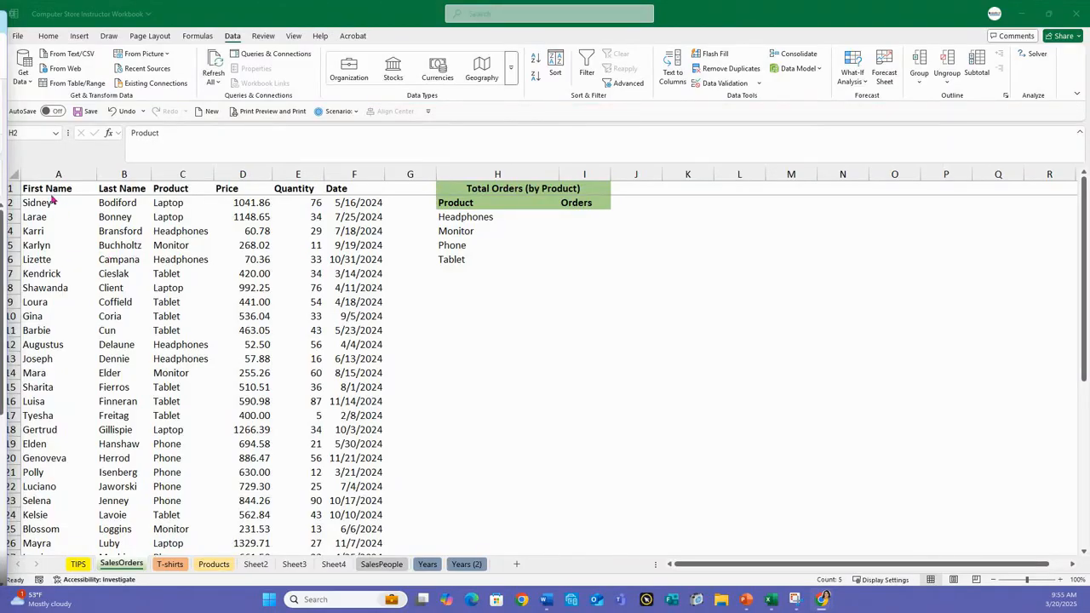
# - Compare the single header row of the order records with the two header rows of the Total Orders table
pyautogui.click(79, 188)
pyautogui.moveTo(80, 188); pyautogui.dragTo(362, 189)
pyautogui.moveTo(459, 183); pyautogui.dragTo(521, 197)
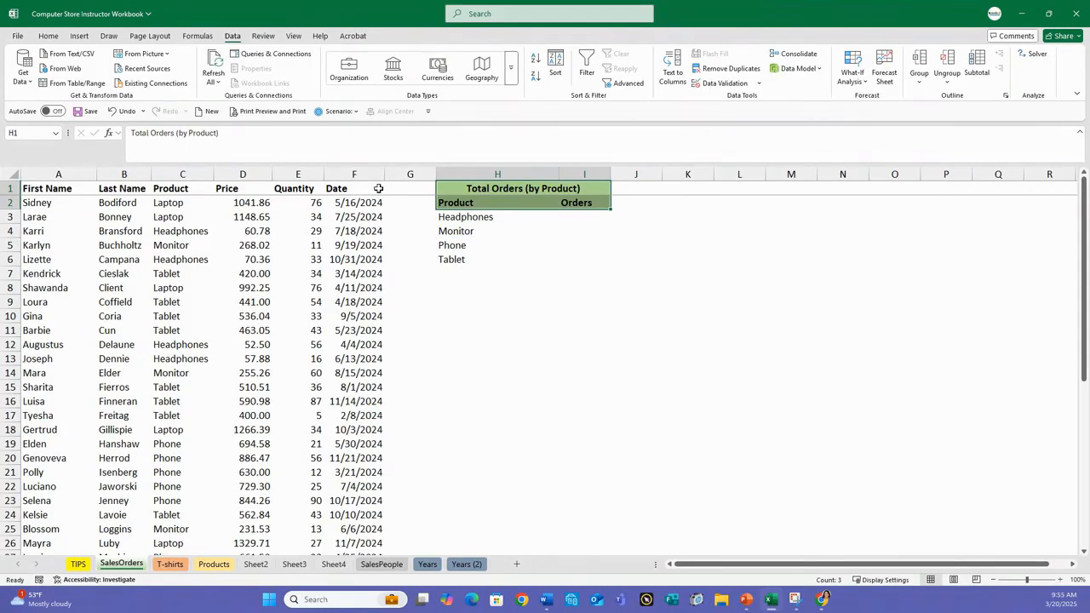
pyautogui.hotkey('ctrl', 'Home')
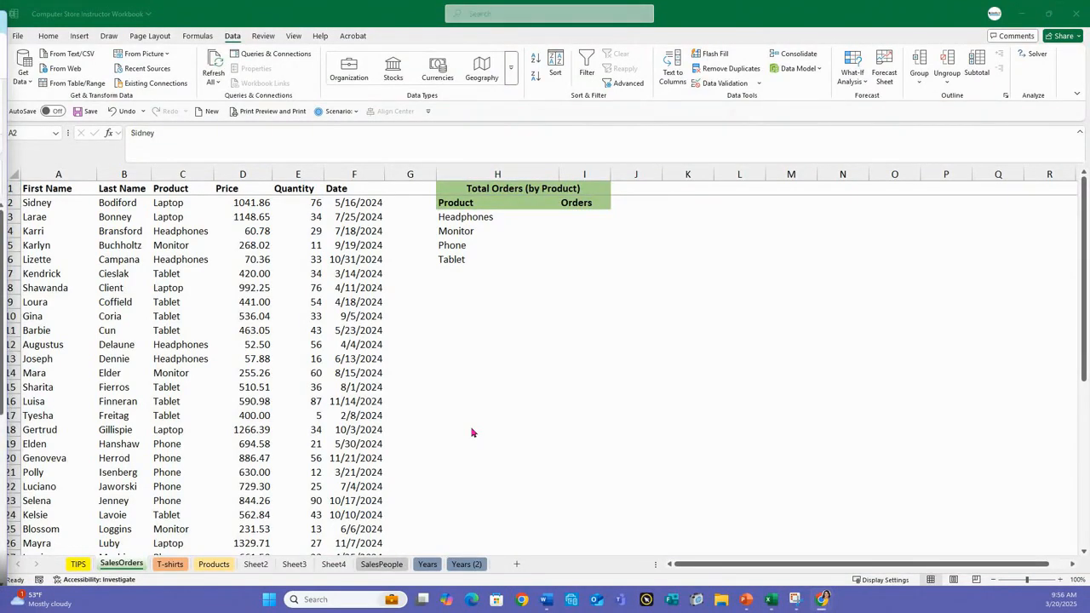
# - Set up a custom sort of the order records with Date as the first level, ordered Newest to Oldest
pyautogui.click(69, 205)
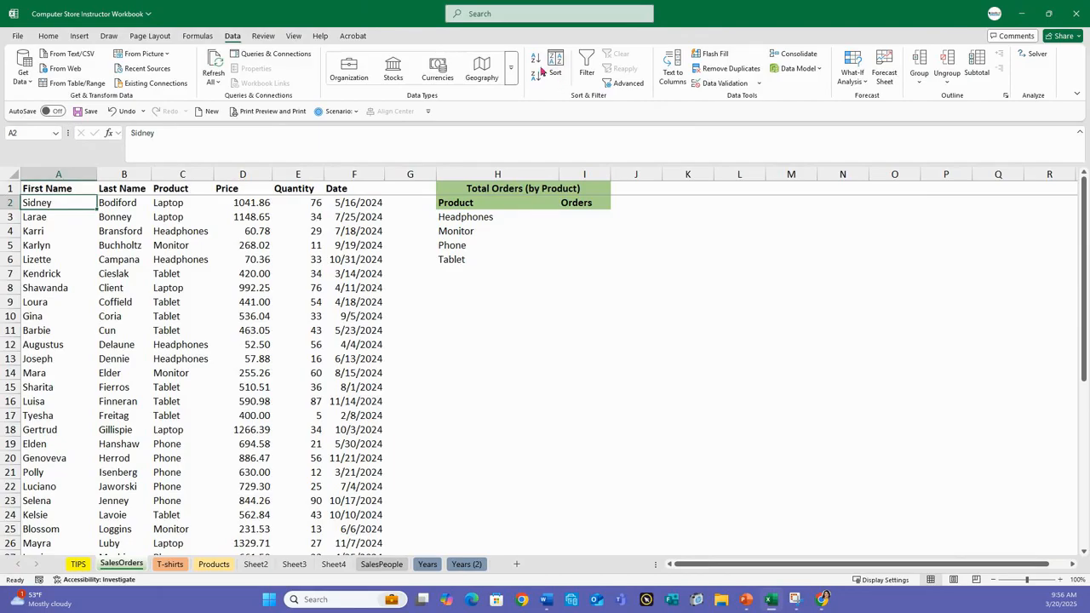
pyautogui.click(352, 203)
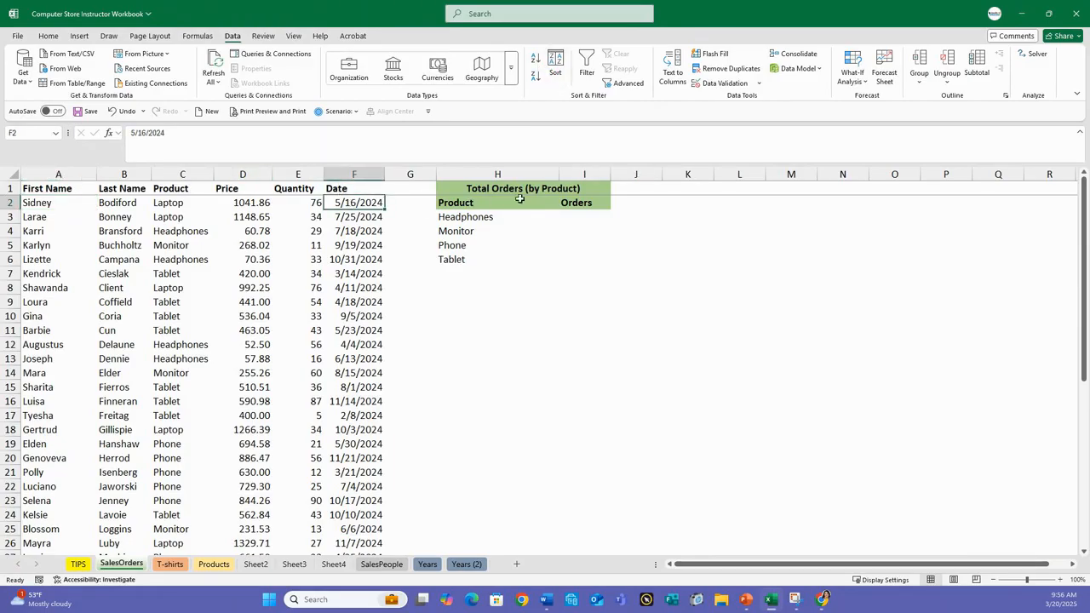
pyautogui.click(555, 74)
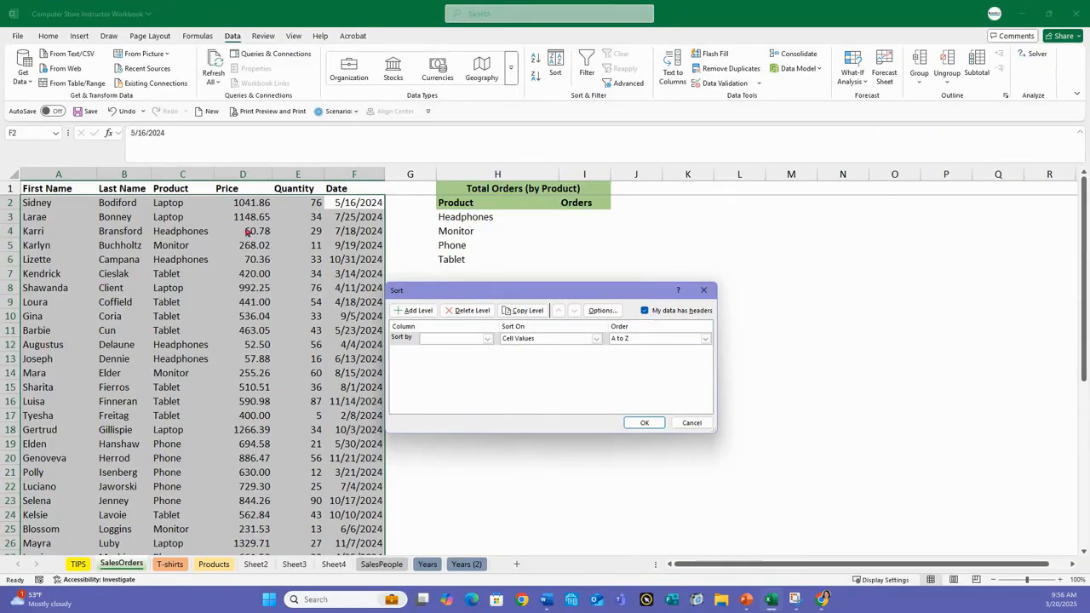
pyautogui.click(489, 339)
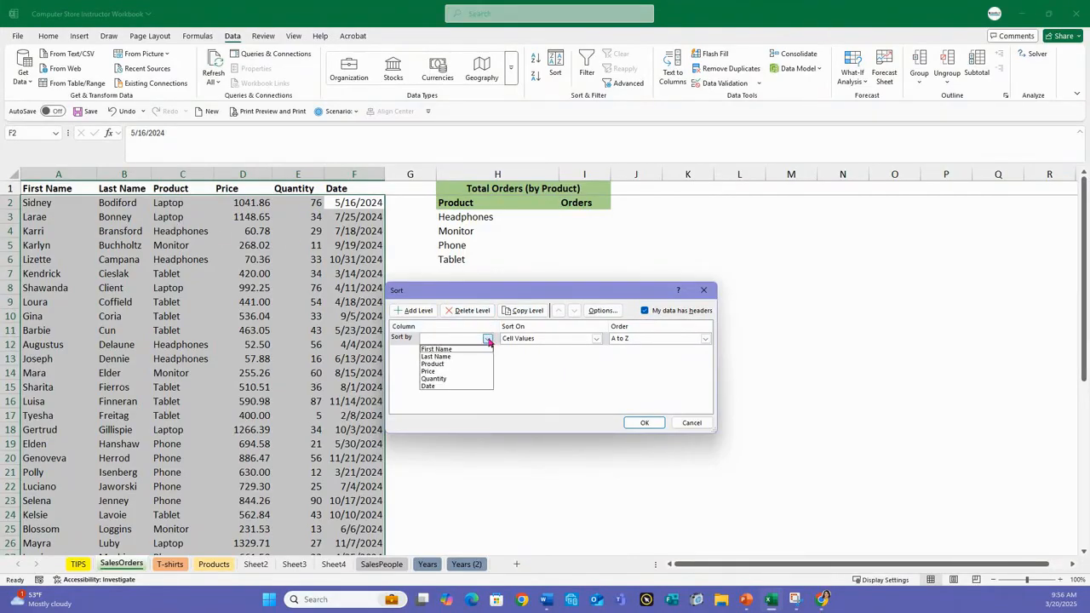
pyautogui.click(442, 386)
pyautogui.click(639, 342)
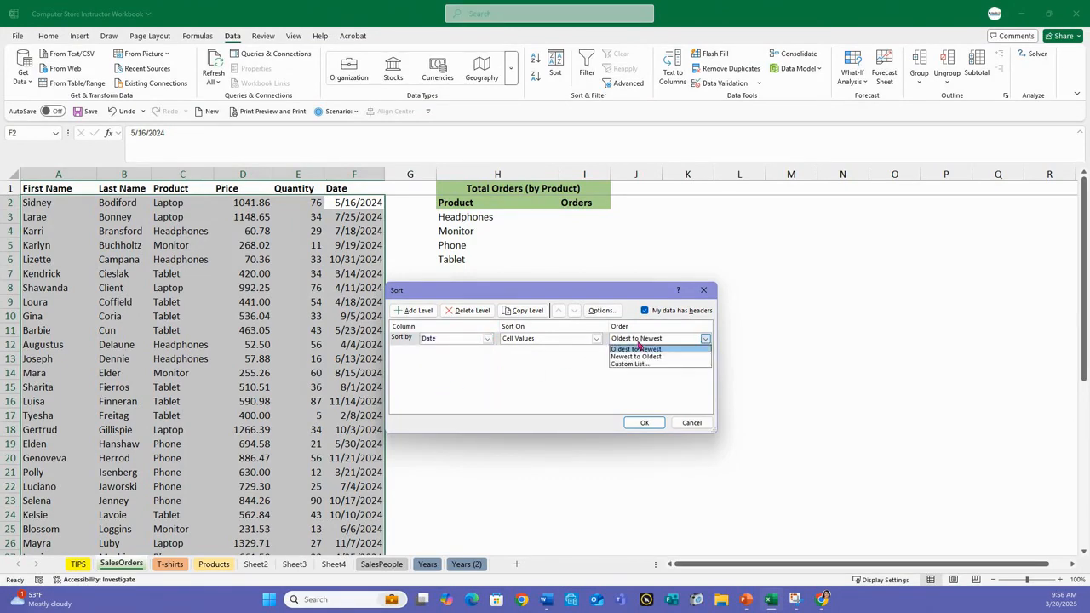
pyautogui.click(650, 358)
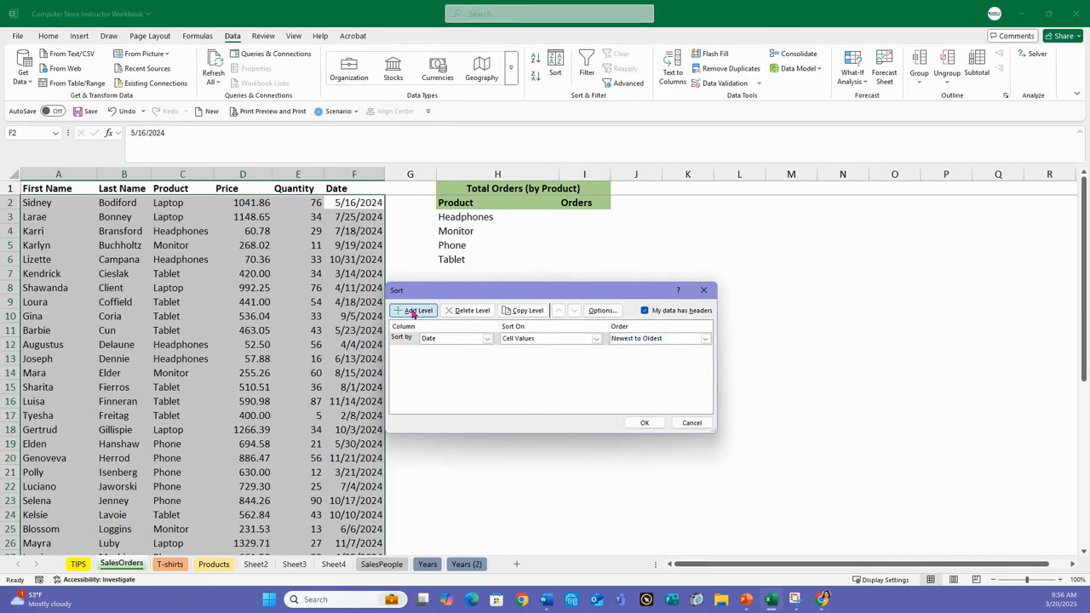
# - Add Product from A to Z as the second sort level and apply the custom sort
pyautogui.click(414, 312)
pyautogui.click(443, 358)
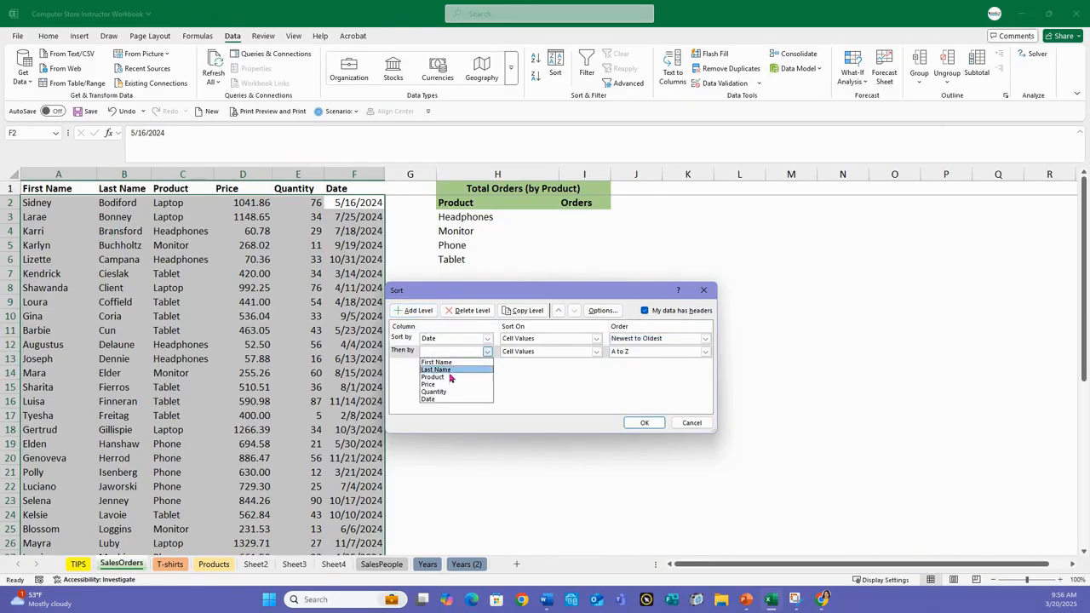
pyautogui.click(442, 385)
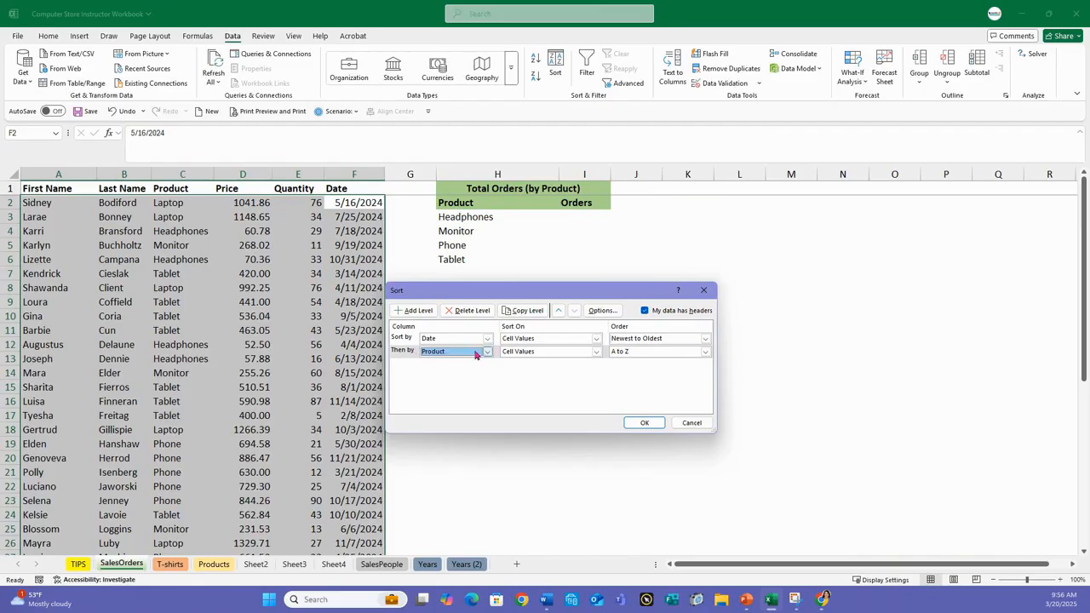
pyautogui.click(645, 424)
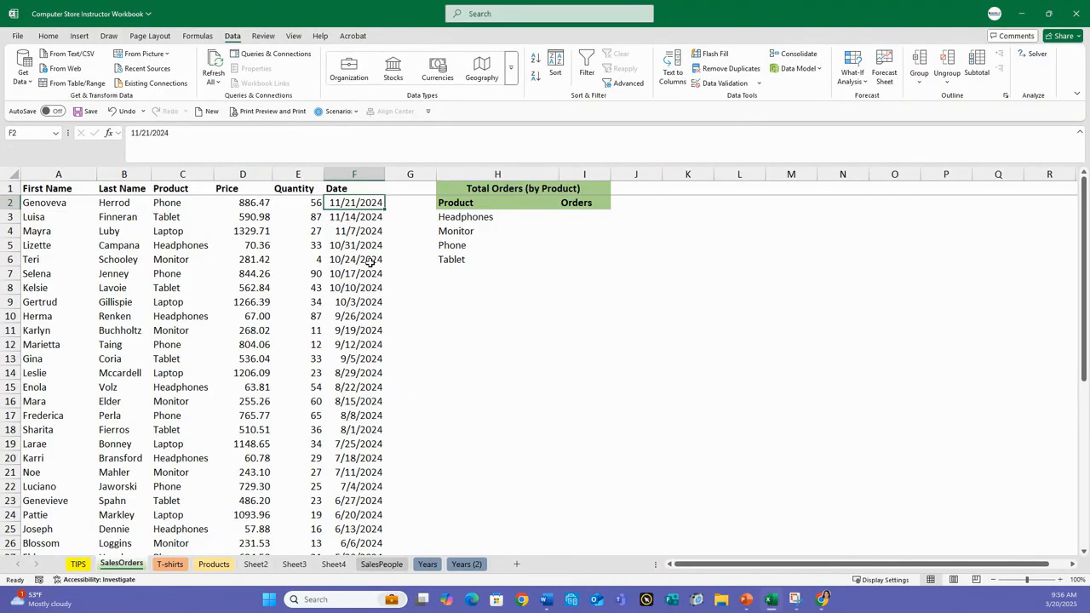
# - Re-sort the order records by Product from A to Z, with Date from Oldest to Newest as the second level
pyautogui.click(558, 66)
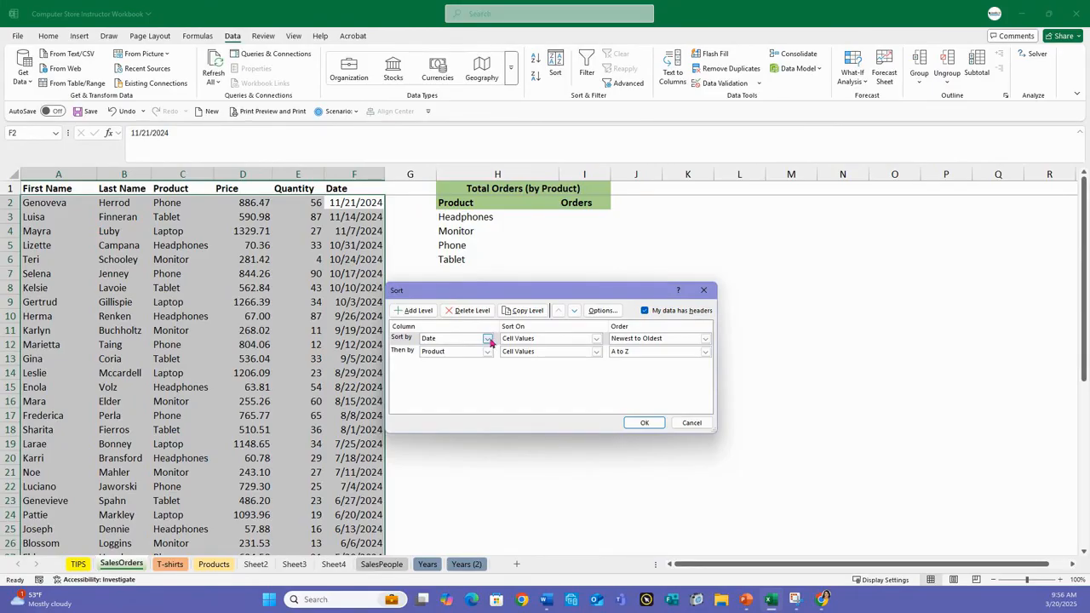
pyautogui.click(488, 339)
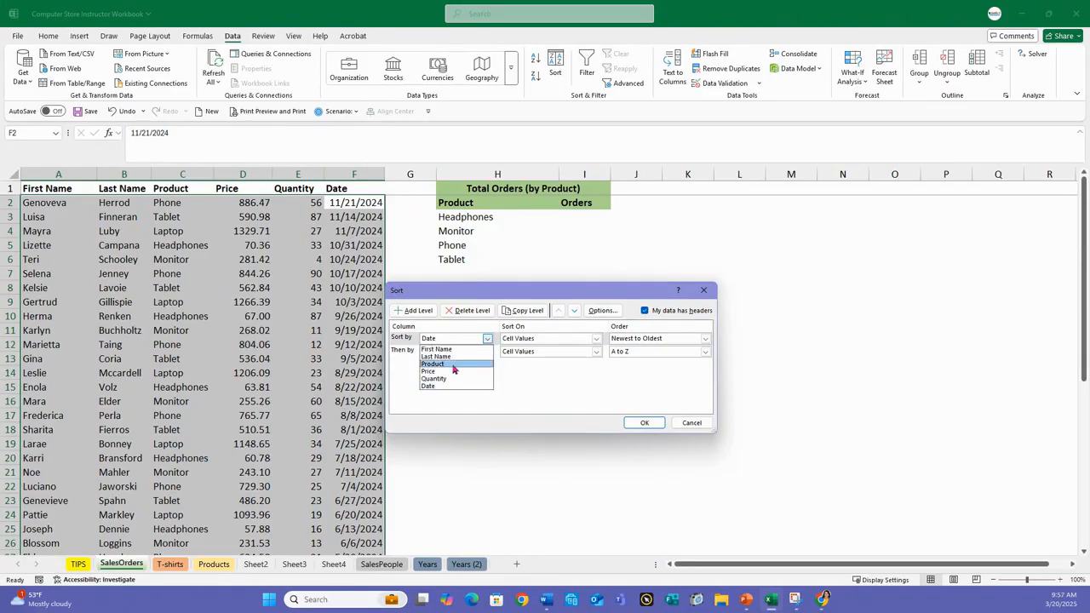
pyautogui.click(457, 364)
pyautogui.click(487, 351)
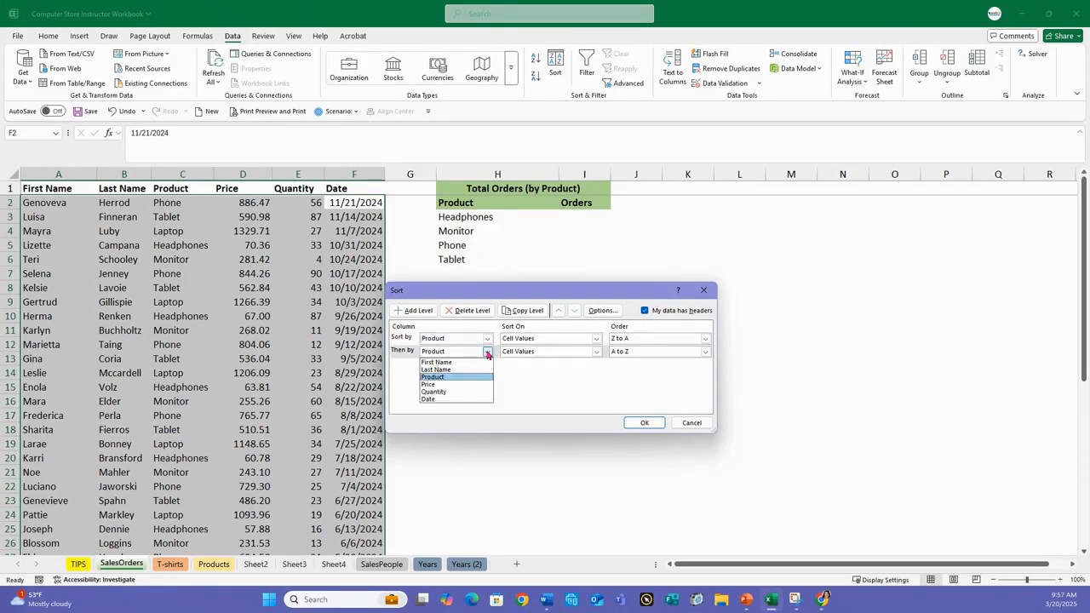
pyautogui.click(436, 405)
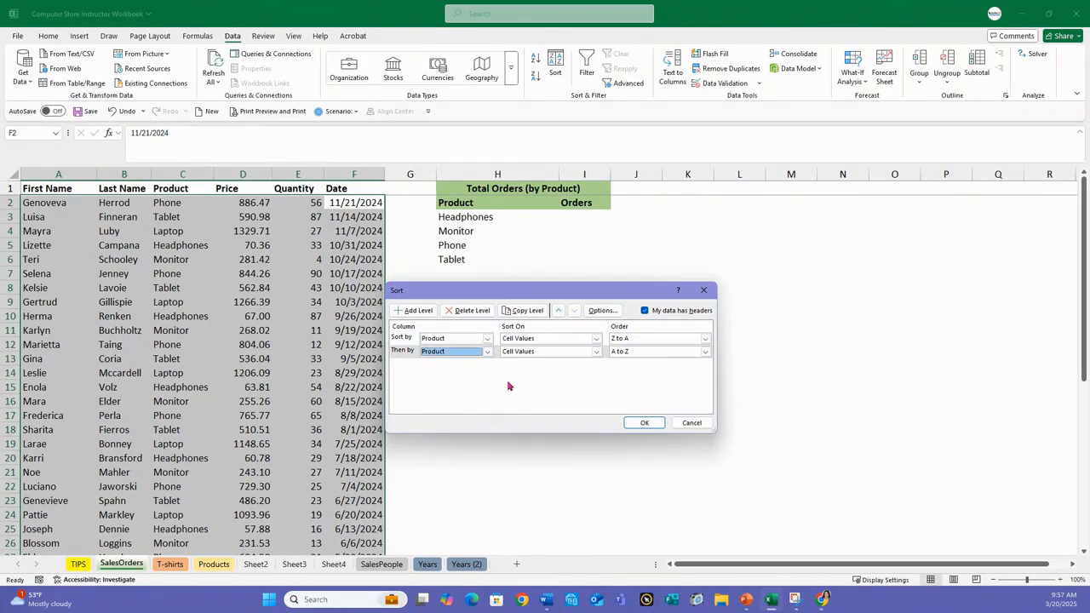
pyautogui.click(491, 357)
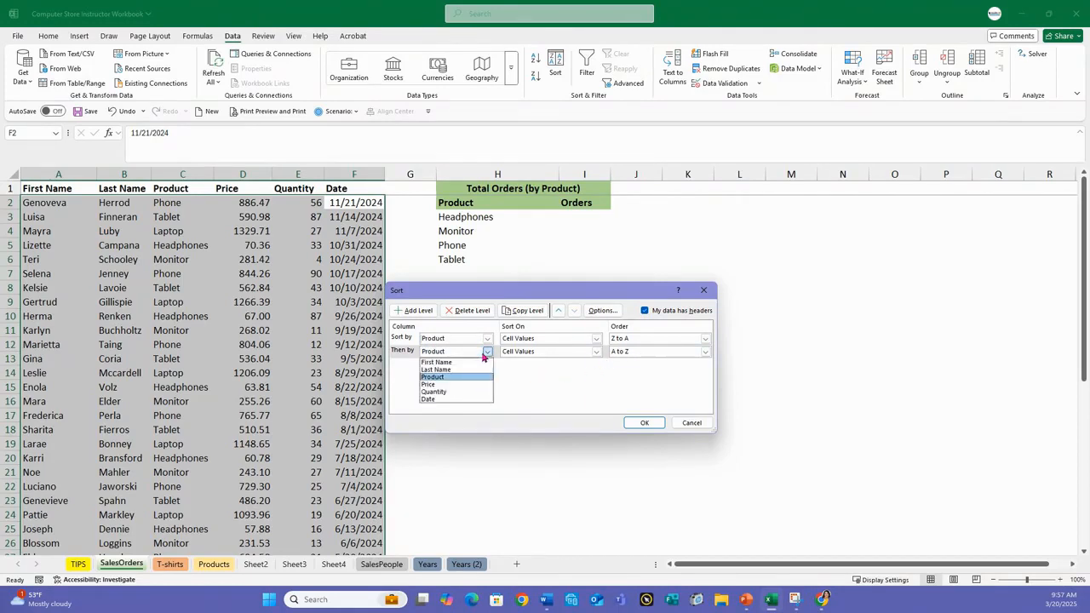
pyautogui.click(438, 398)
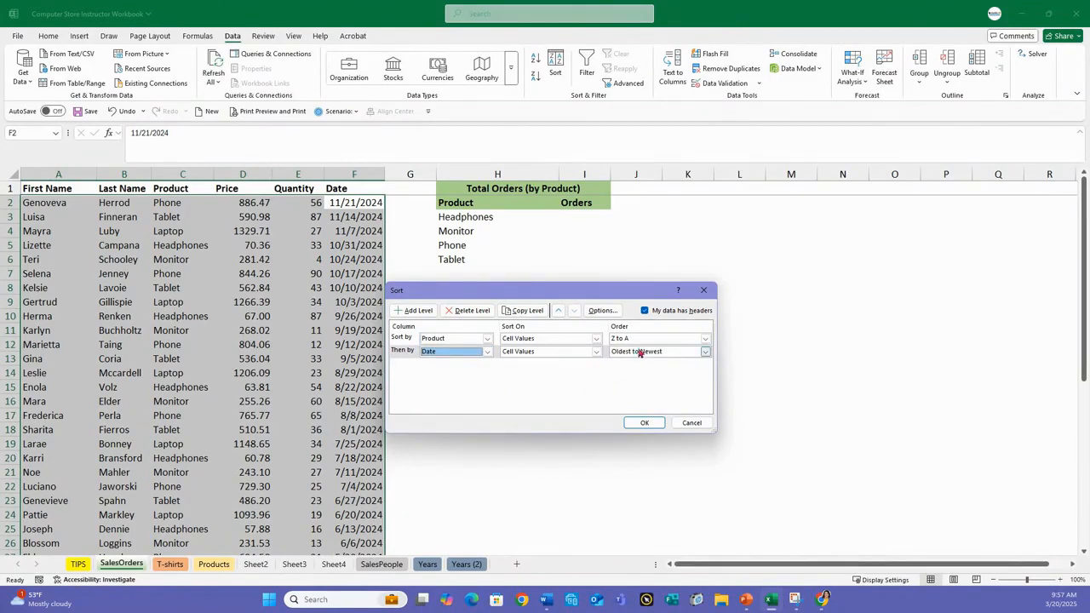
pyautogui.click(705, 339)
pyautogui.click(628, 349)
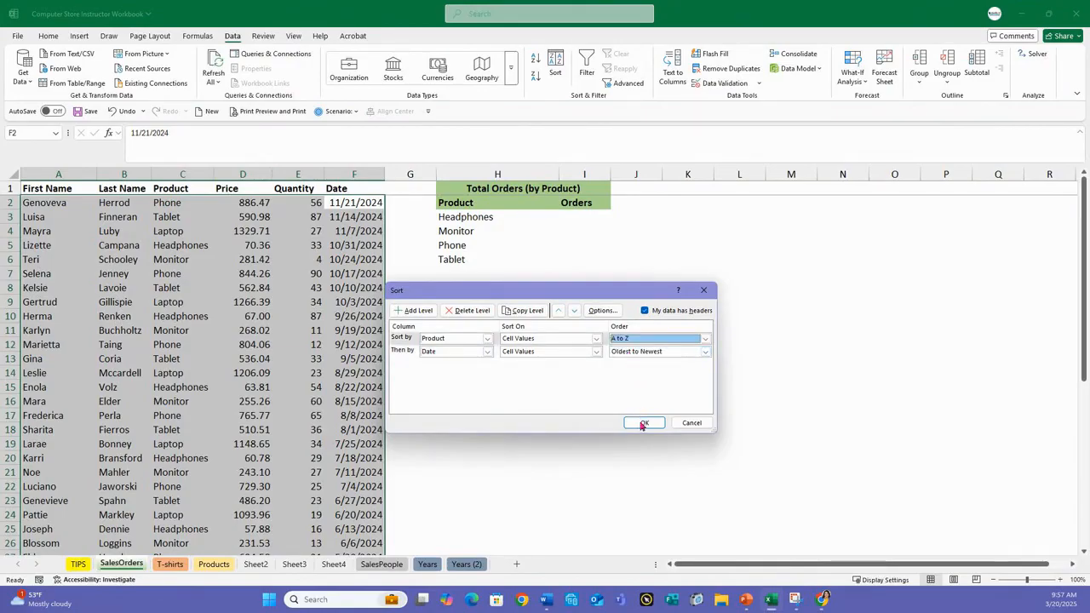
pyautogui.click(641, 423)
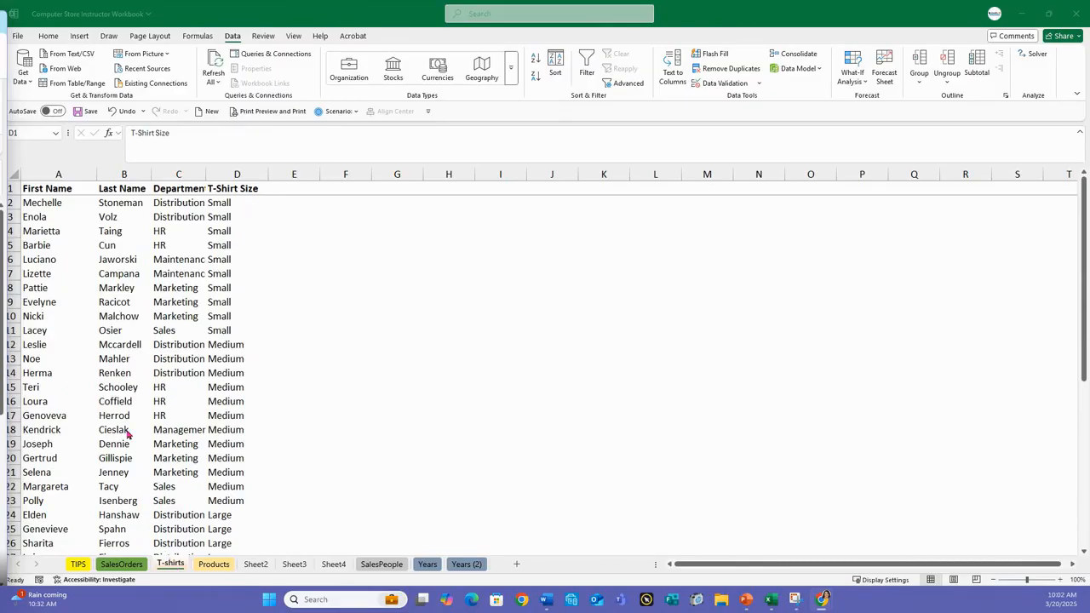
# - Sort the T-shirts sheet records by Department from A to Z
pyautogui.click(168, 209)
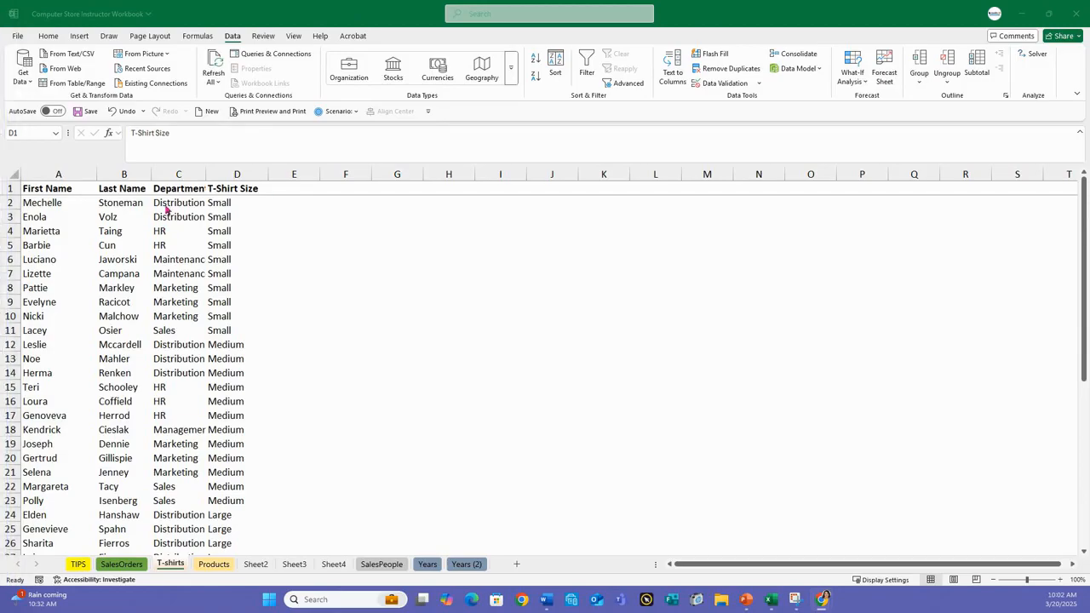
pyautogui.click(537, 61)
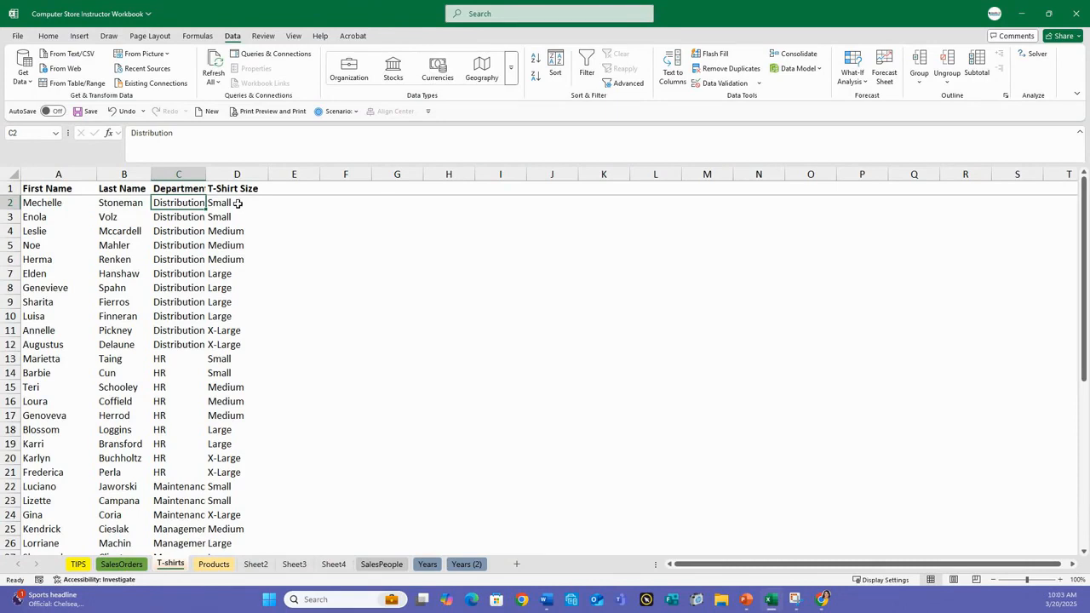
pyautogui.click(236, 203)
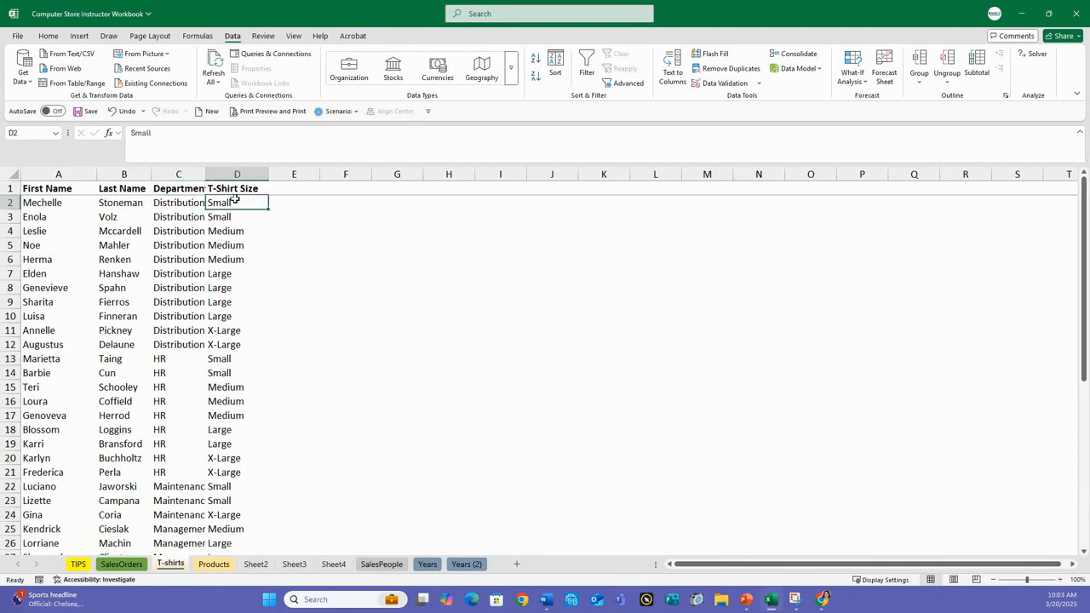
pyautogui.click(556, 72)
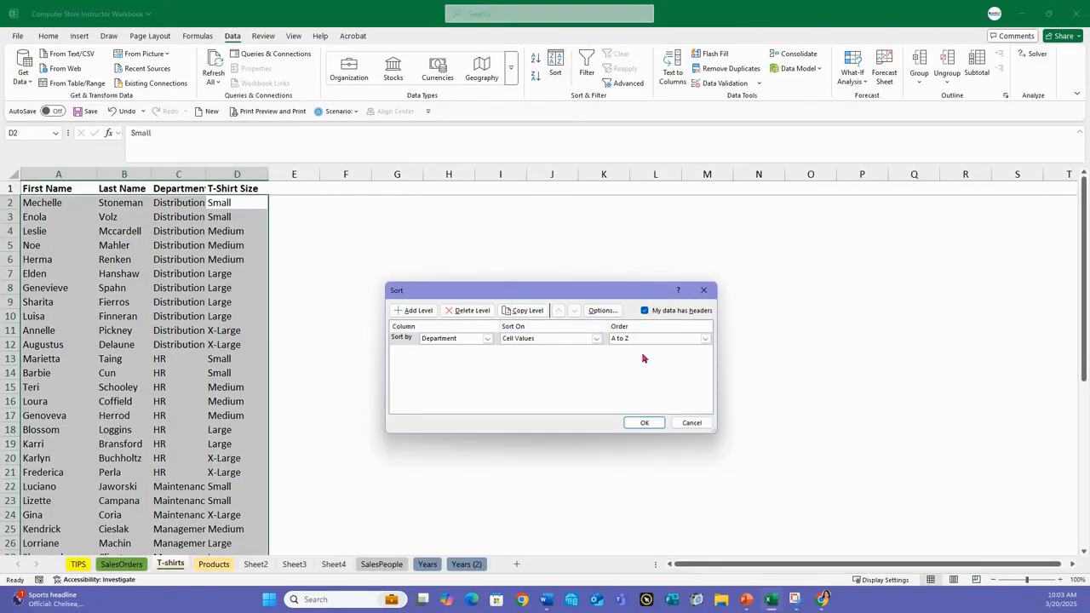
pyautogui.click(602, 311)
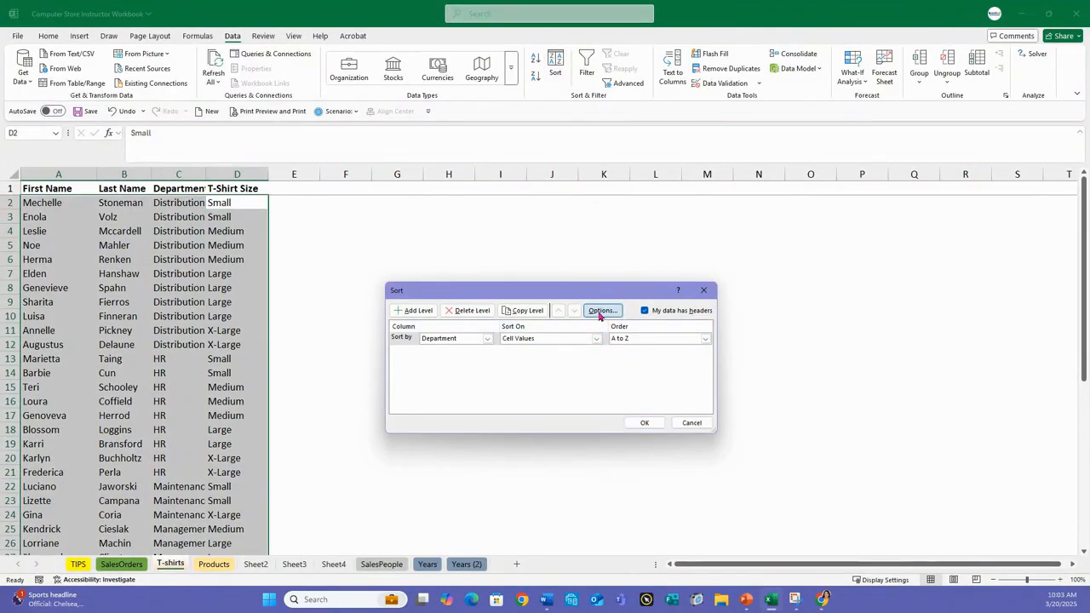
pyautogui.click(575, 387)
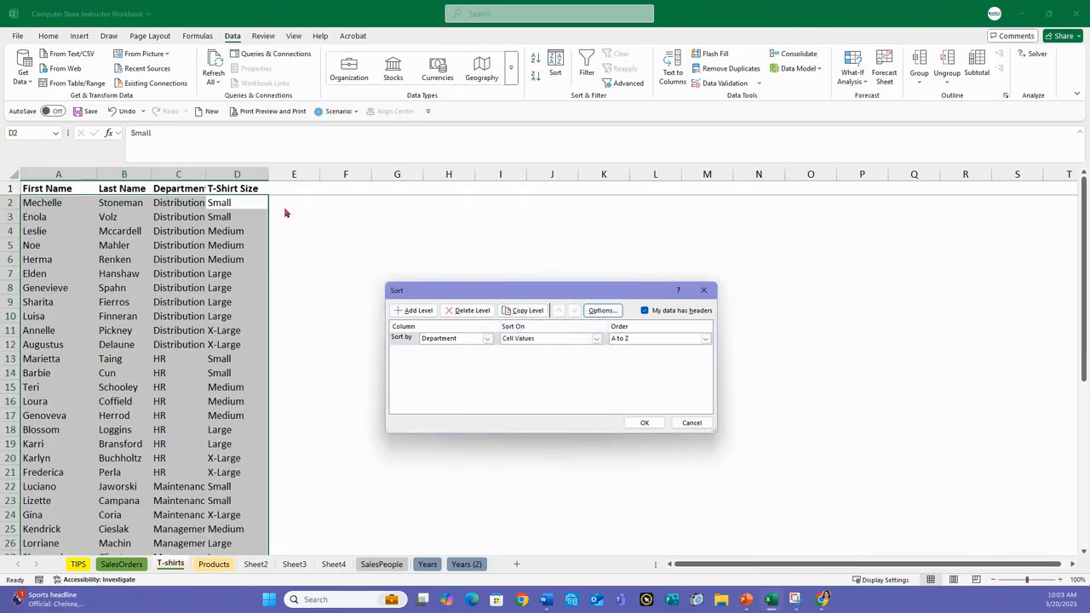
pyautogui.click(691, 423)
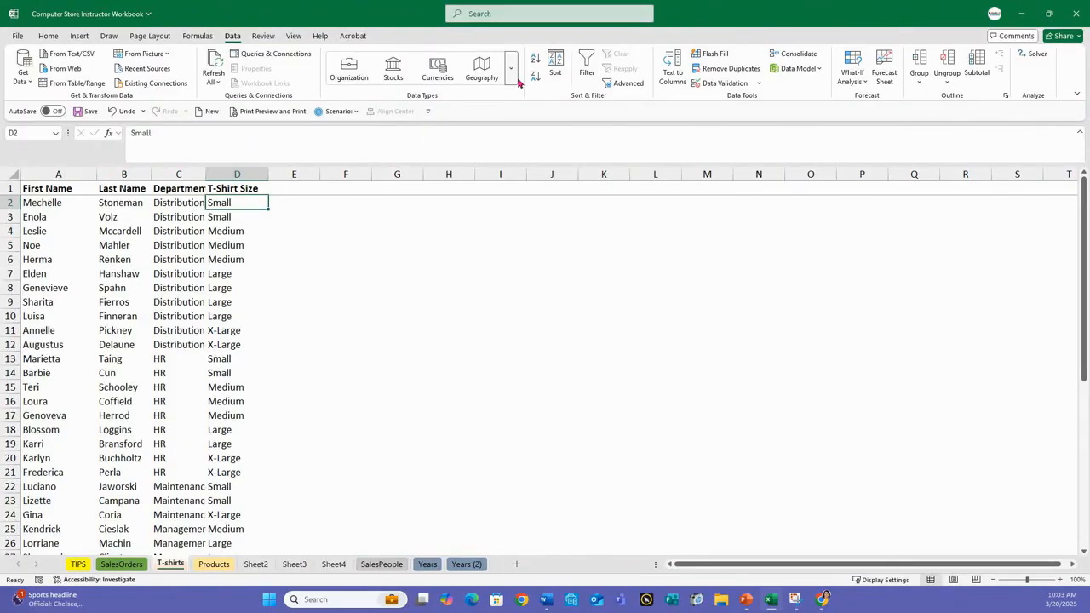
# - Set up a custom sort of the T-shirts records by T-Shirt Size and open the custom list ordering
pyautogui.click(555, 73)
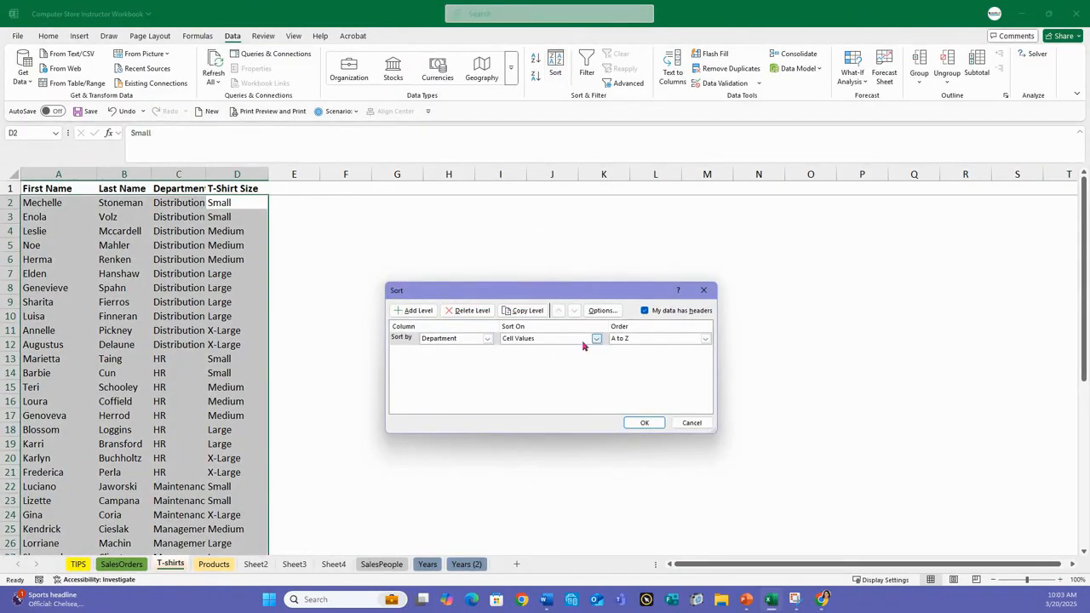
pyautogui.click(487, 339)
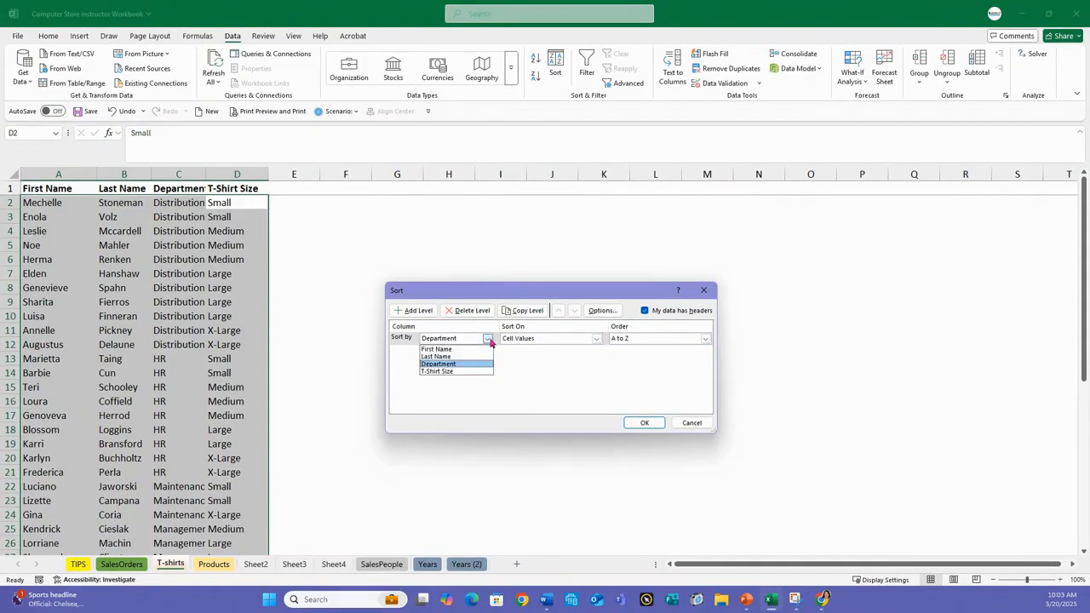
pyautogui.click(464, 371)
pyautogui.click(646, 339)
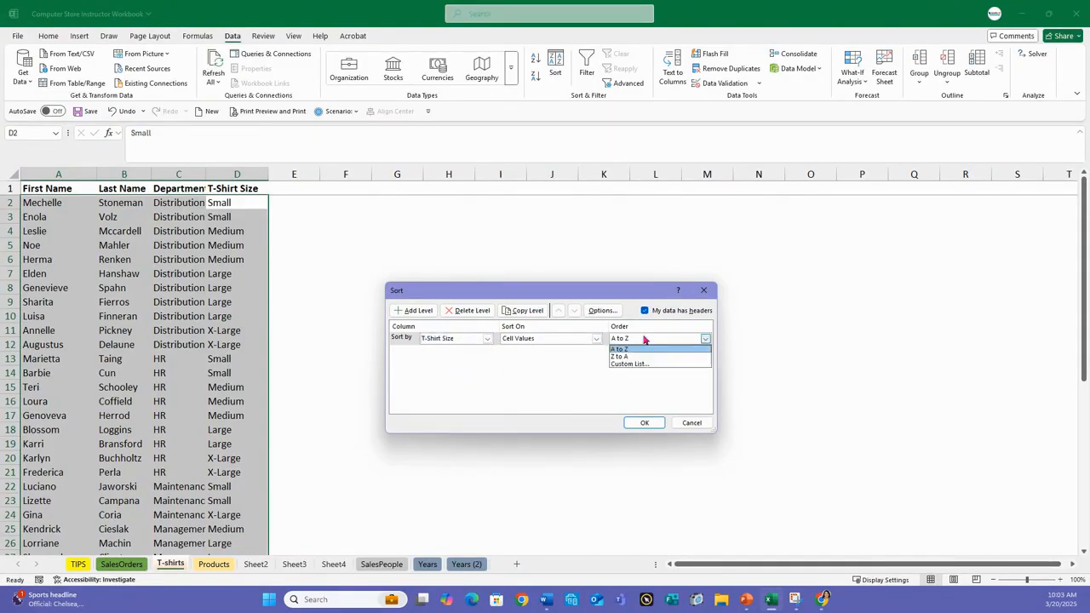
pyautogui.click(640, 365)
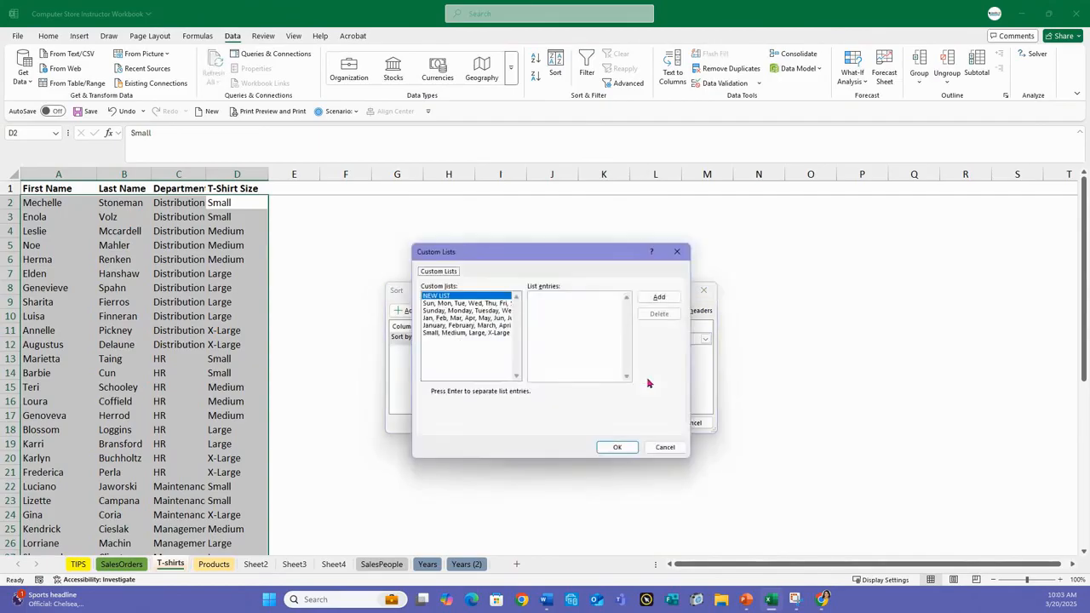
# - Delete the existing Small, Medium, Large, X-Large custom list permanently
pyautogui.click(486, 333)
pyautogui.click(658, 313)
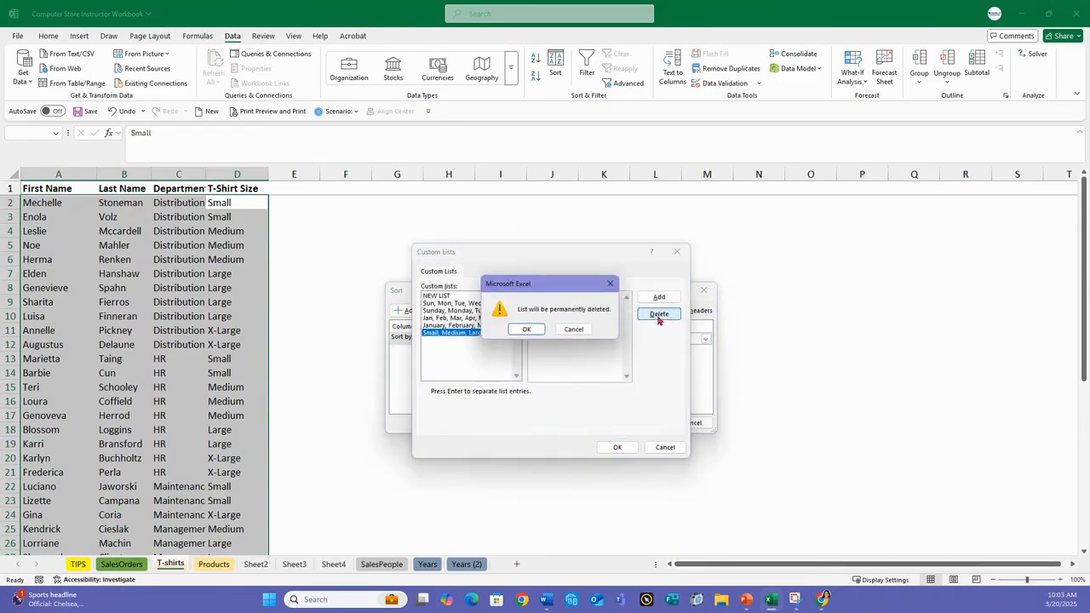
pyautogui.click(530, 329)
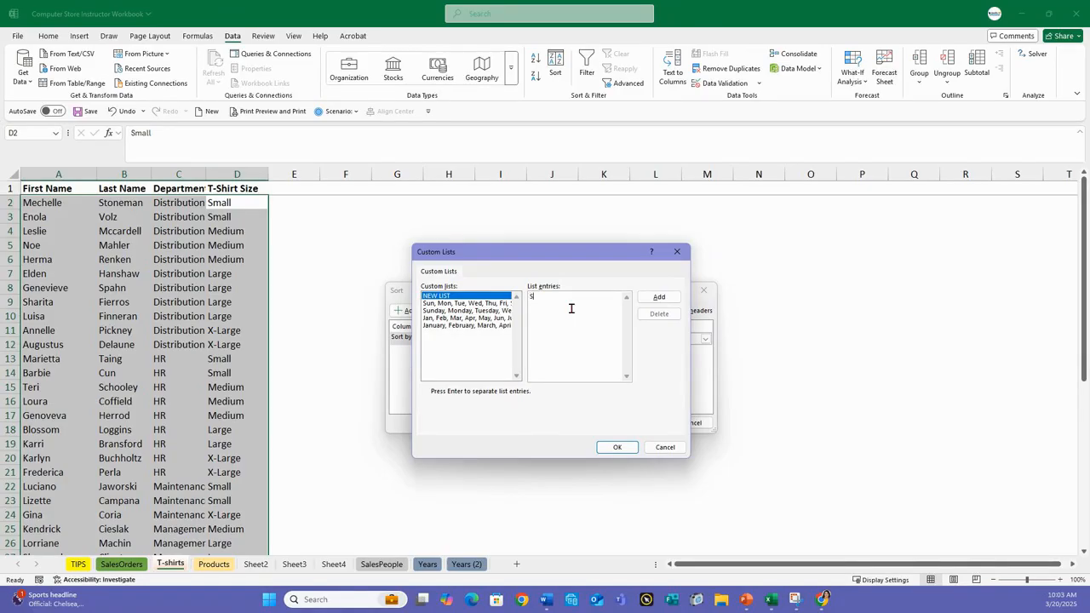
# - Create a custom list with the entries Small, Medium, Large, X-Large and use it as the sort order
pyautogui.press('Return')
pyautogui.write('Large')
pyautogui.click(651, 300)
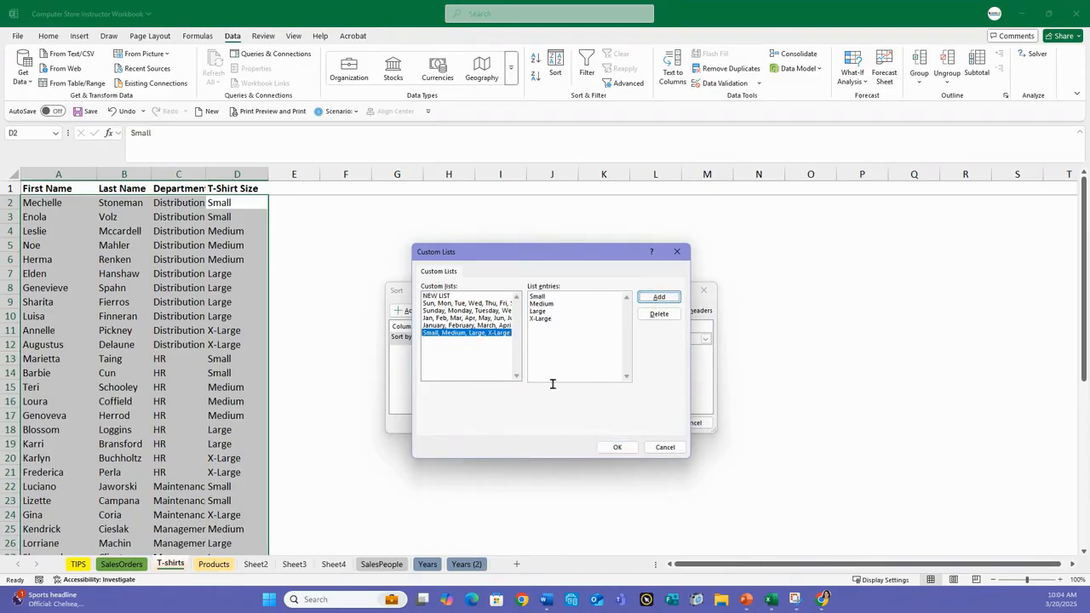
pyautogui.click(613, 450)
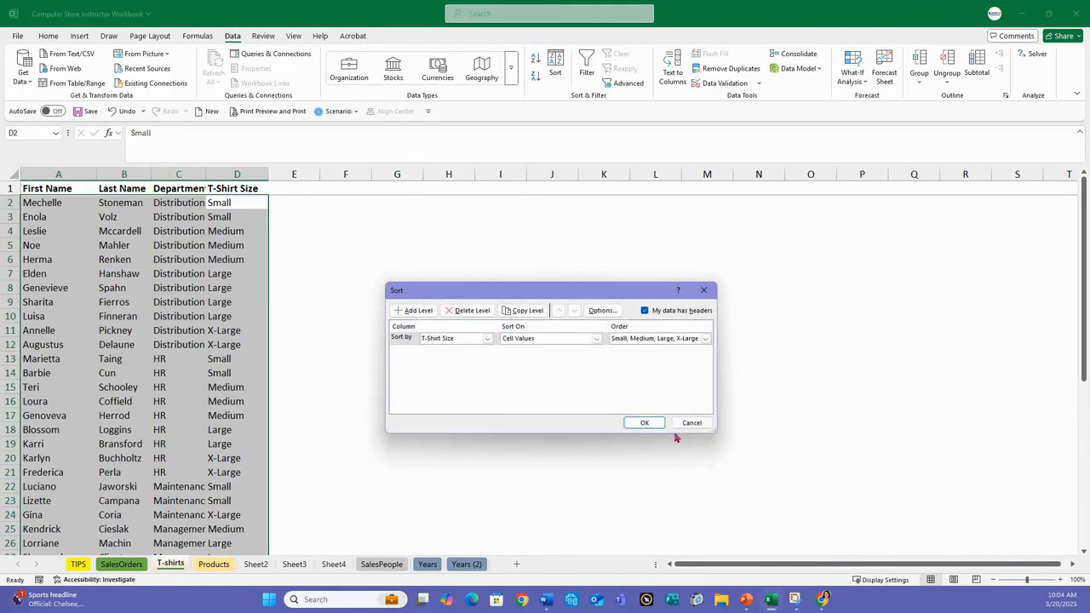
# - Apply the T-Shirt Size sort and check the order of the sizes through the last record
pyautogui.click(645, 423)
pyautogui.click(644, 422)
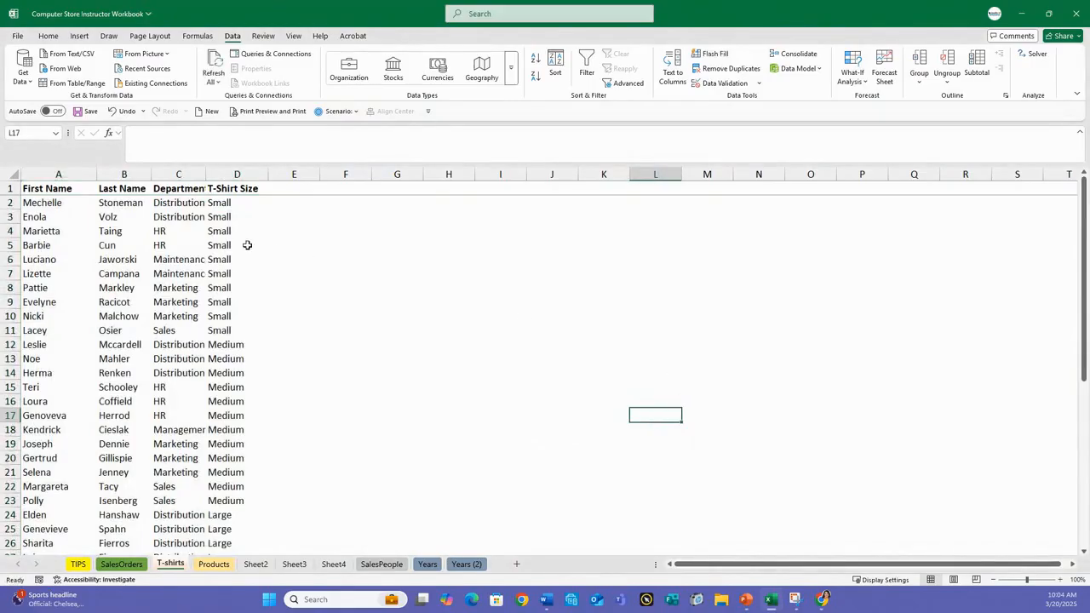
pyautogui.scroll(-10, 231, 289)
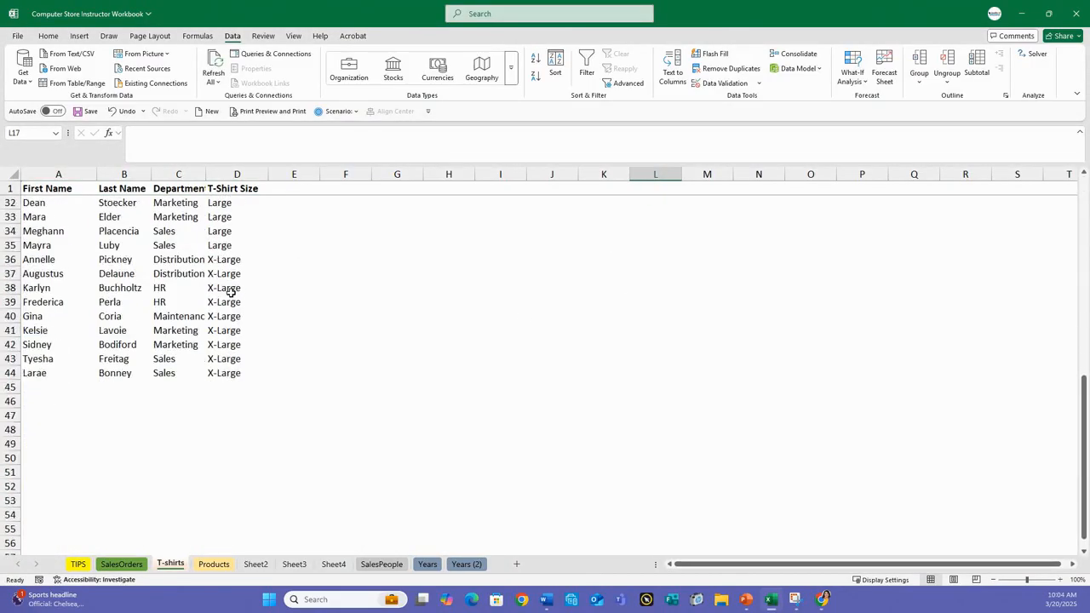
pyautogui.scroll(10, 231, 294)
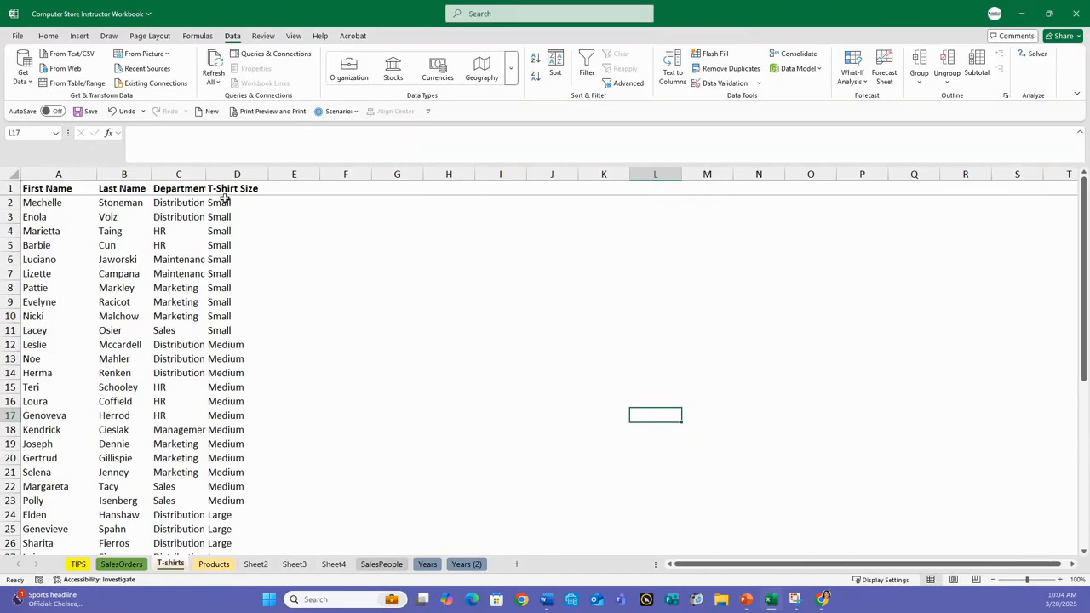
# - Add Department from A to Z as the second sort level after T-Shirt Size and apply the sort
pyautogui.click(557, 74)
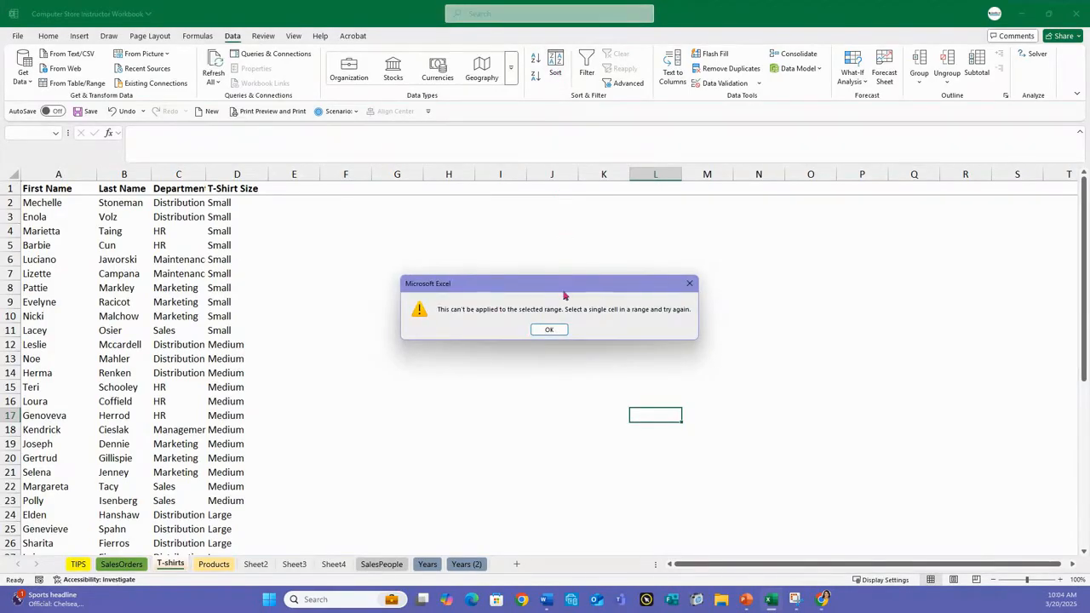
pyautogui.click(550, 331)
pyautogui.click(227, 203)
pyautogui.click(175, 199)
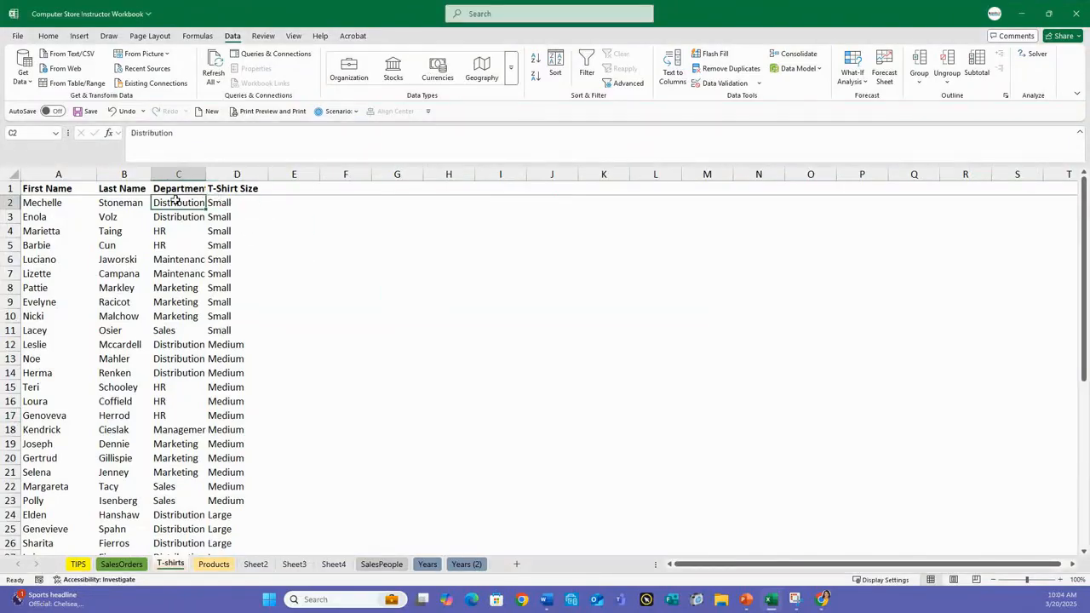
pyautogui.click(555, 68)
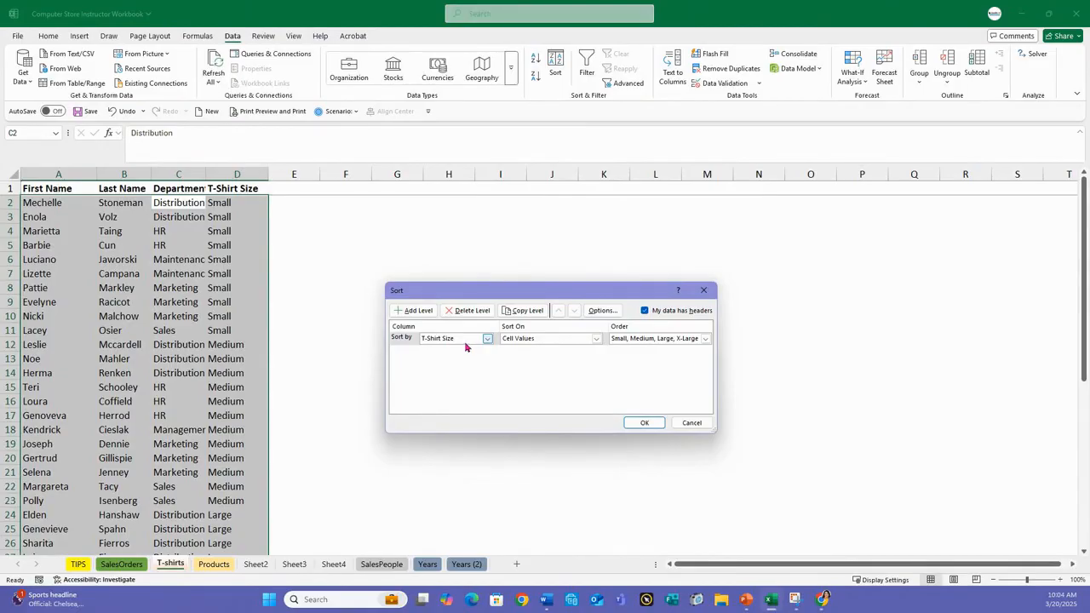
pyautogui.click(414, 311)
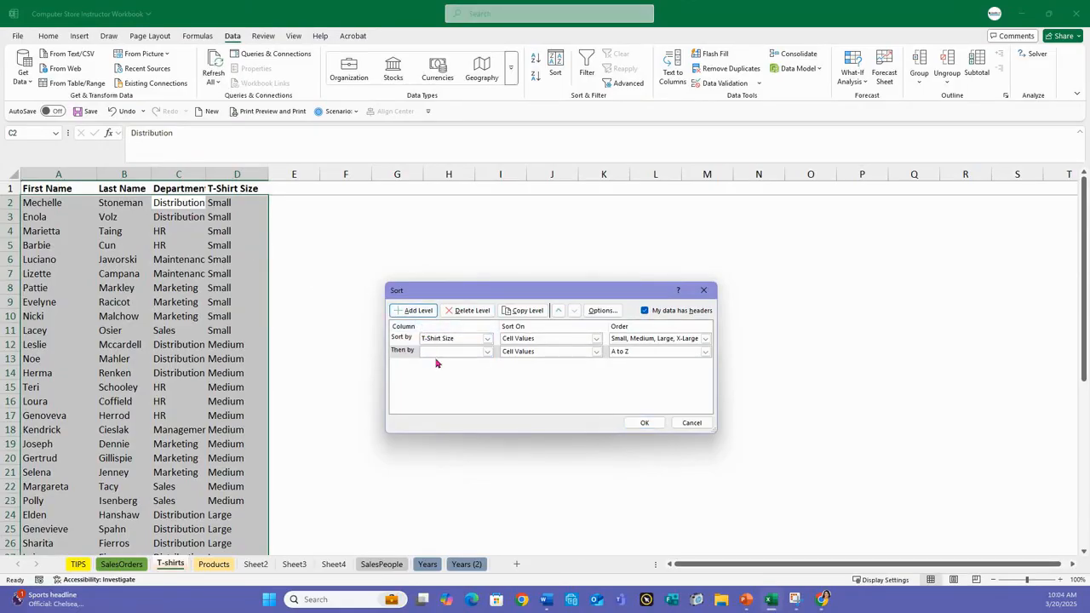
pyautogui.click(434, 352)
pyautogui.click(445, 377)
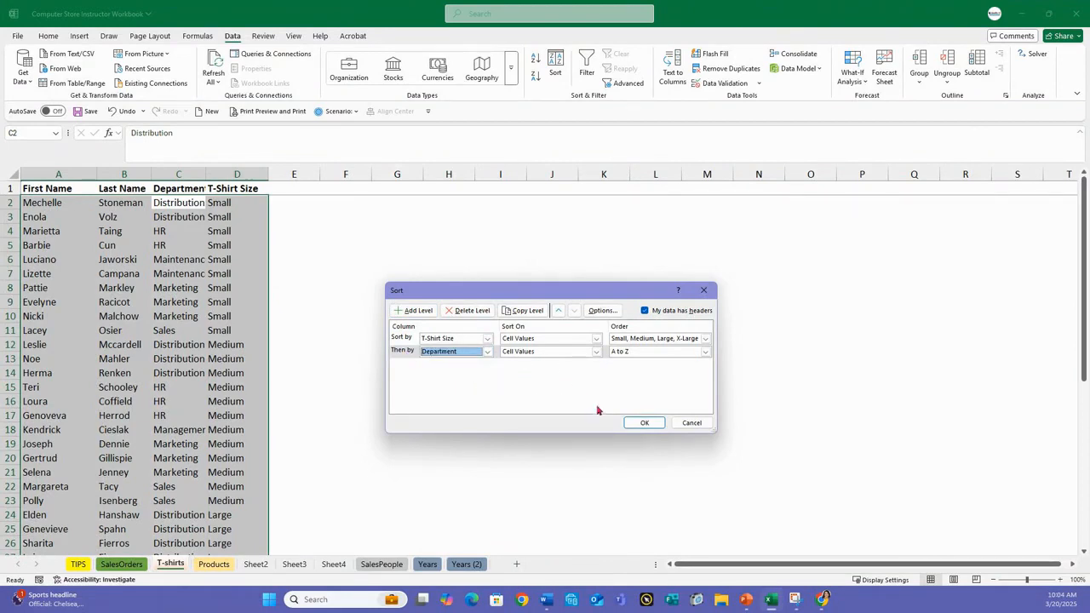
pyautogui.click(644, 423)
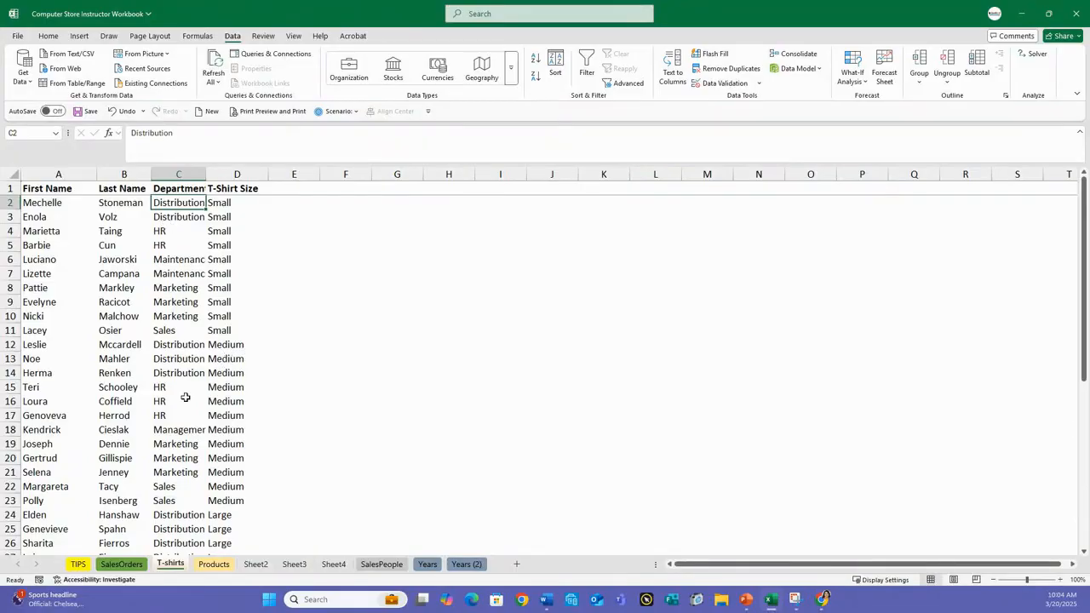
pyautogui.scroll(-1, 185, 398)
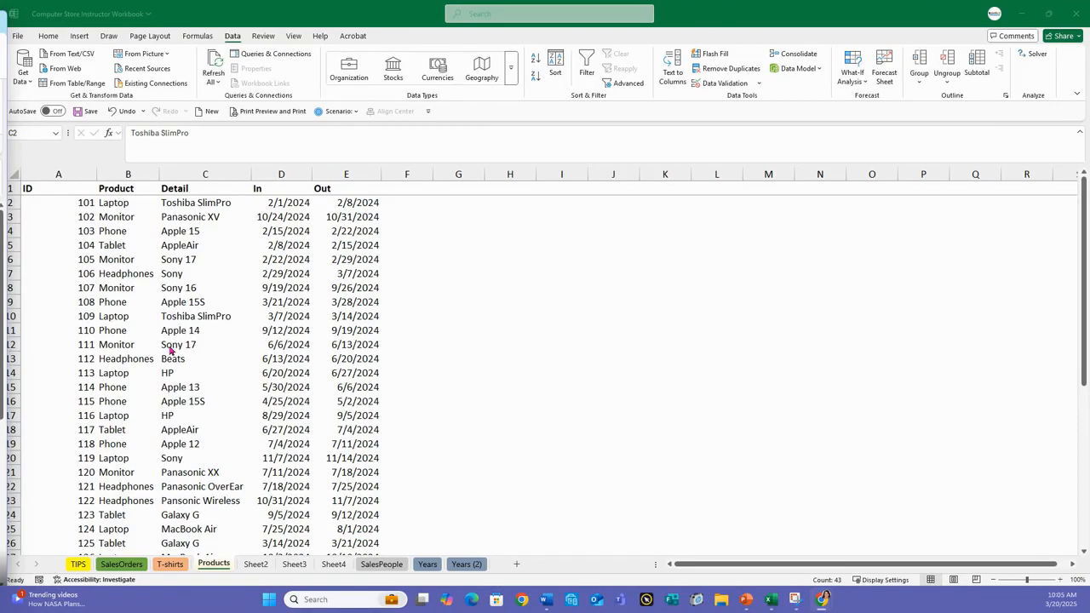
# - Turn on filtering for the product records and show only IDs 101, 102 and 103
pyautogui.click(252, 344)
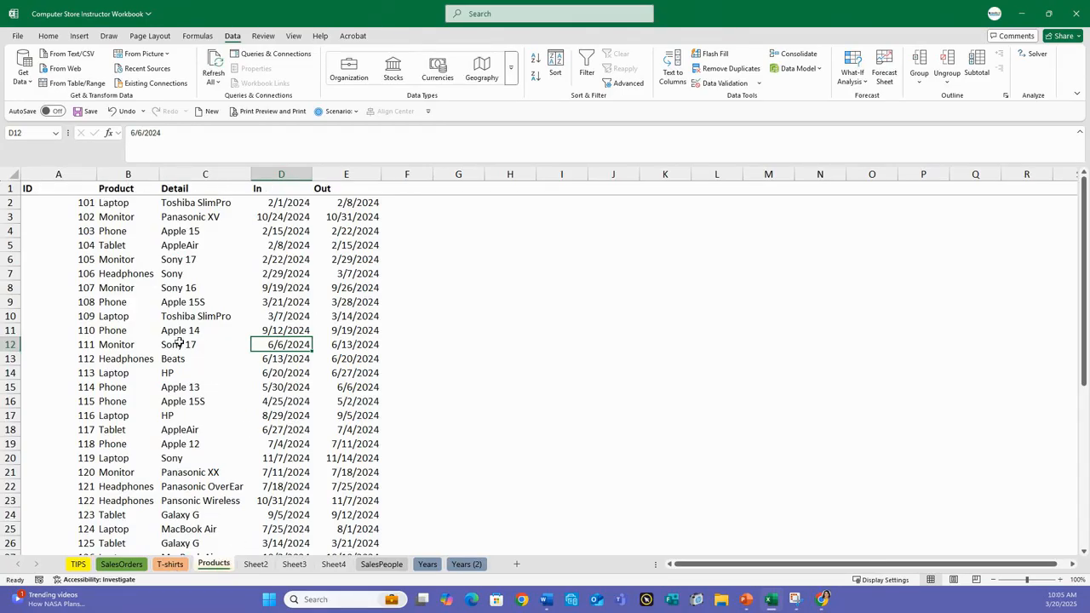
pyautogui.click(49, 202)
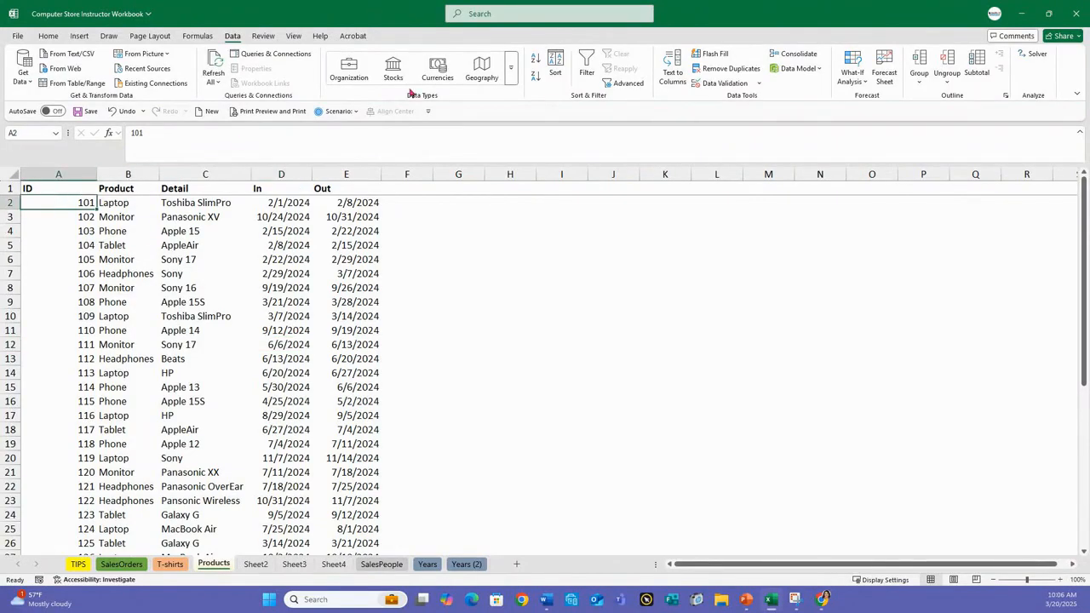
pyautogui.click(587, 68)
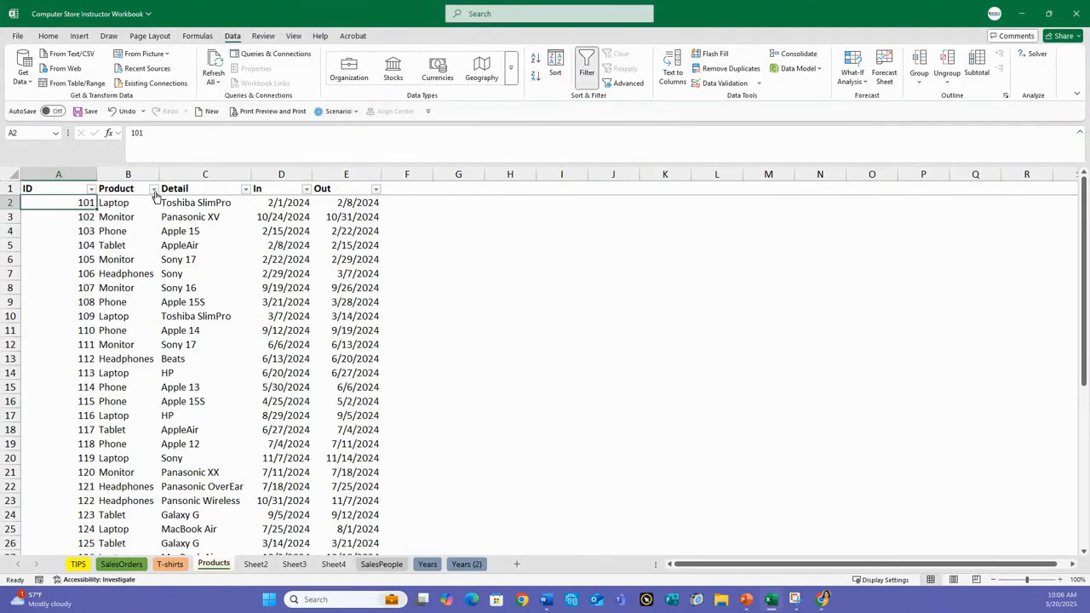
pyautogui.click(91, 189)
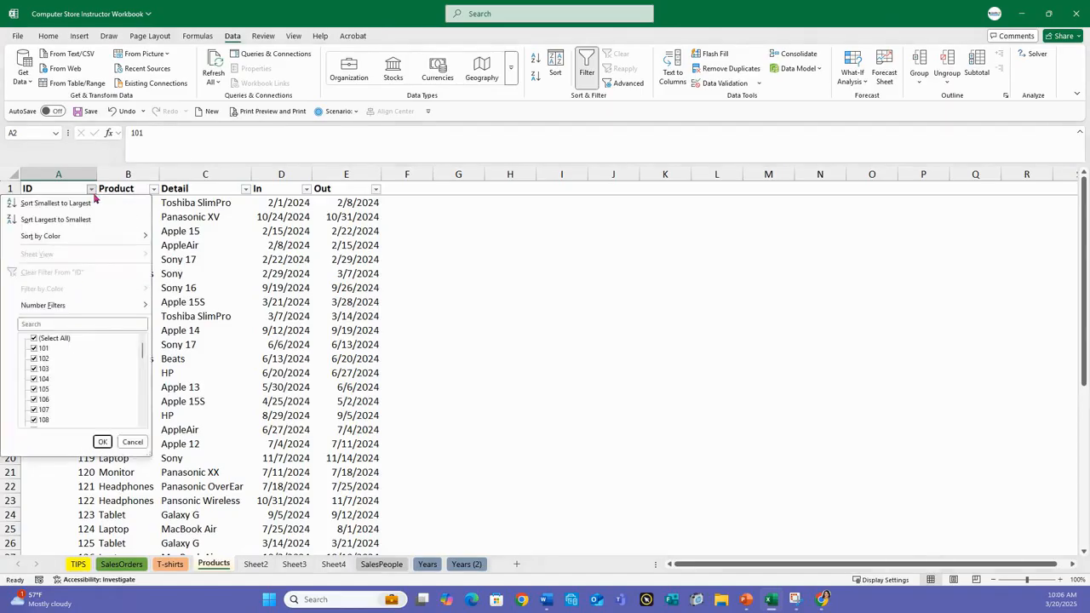
pyautogui.click(35, 338)
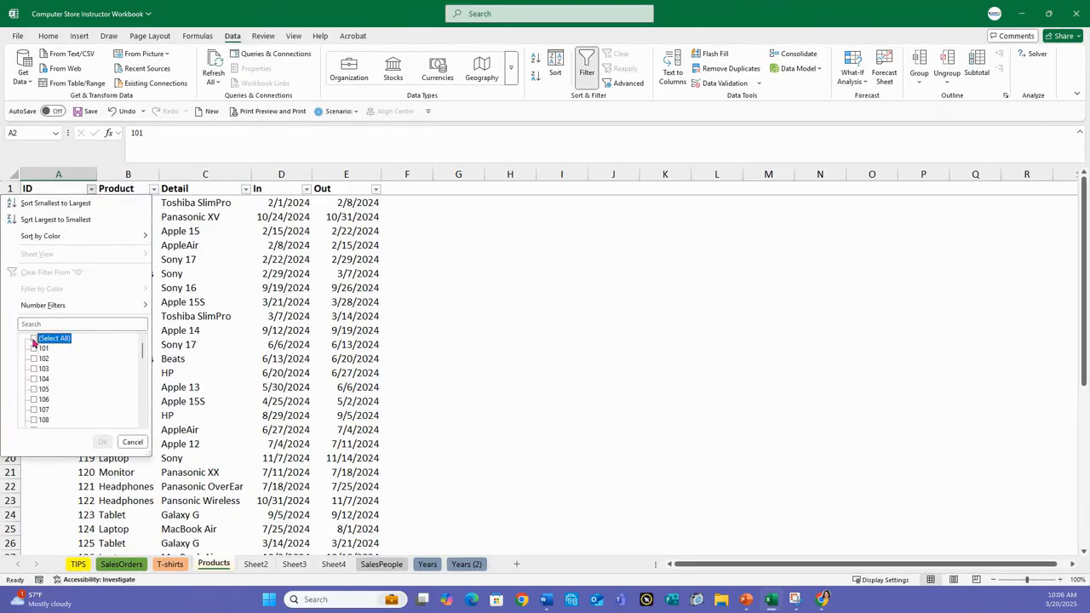
pyautogui.click(34, 348)
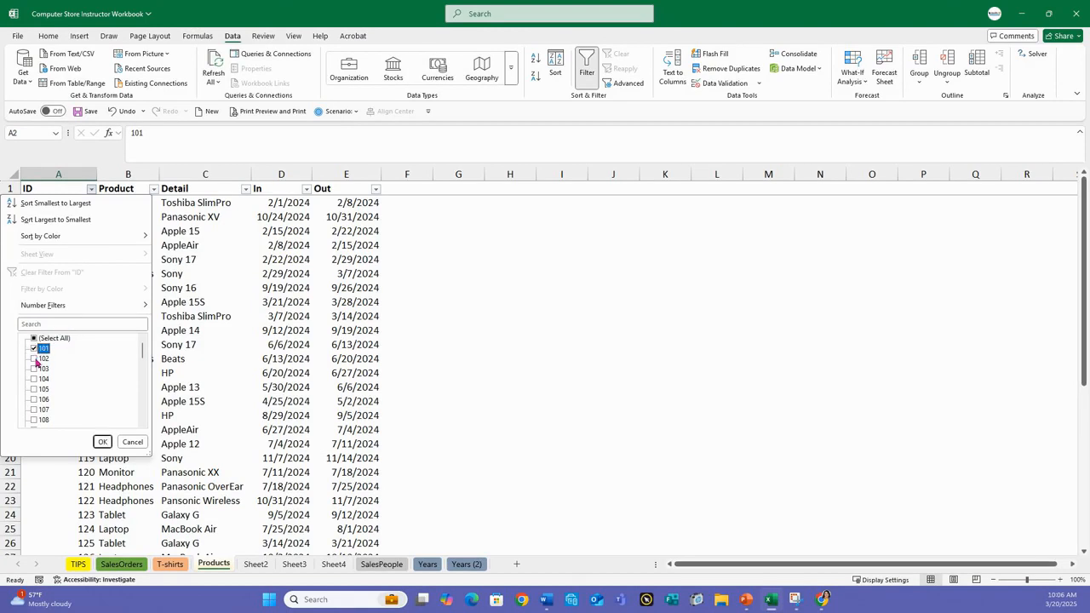
pyautogui.click(34, 359)
pyautogui.click(34, 369)
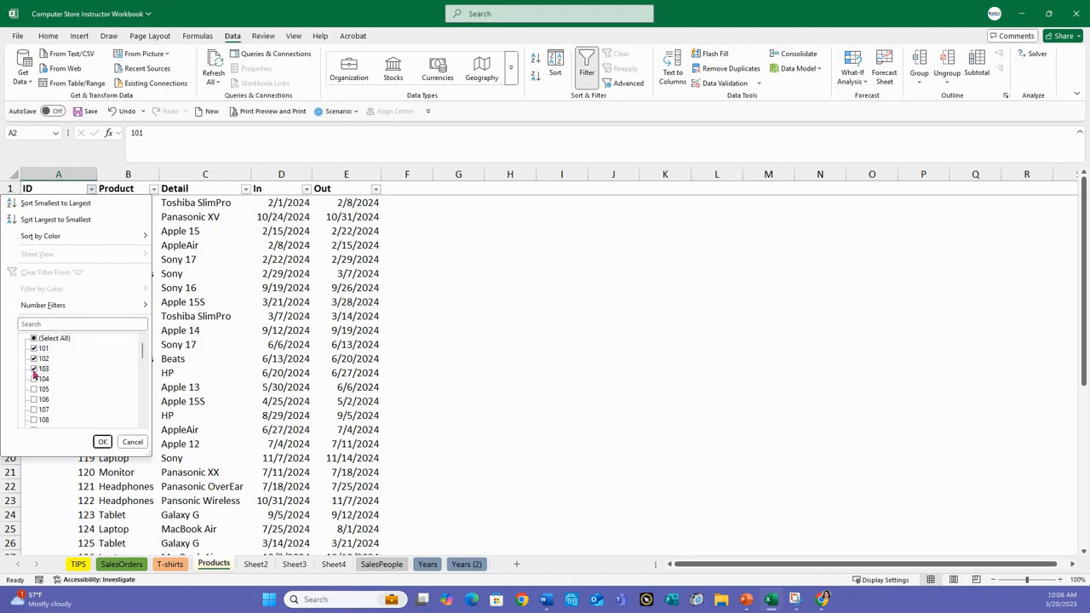
pyautogui.click(102, 443)
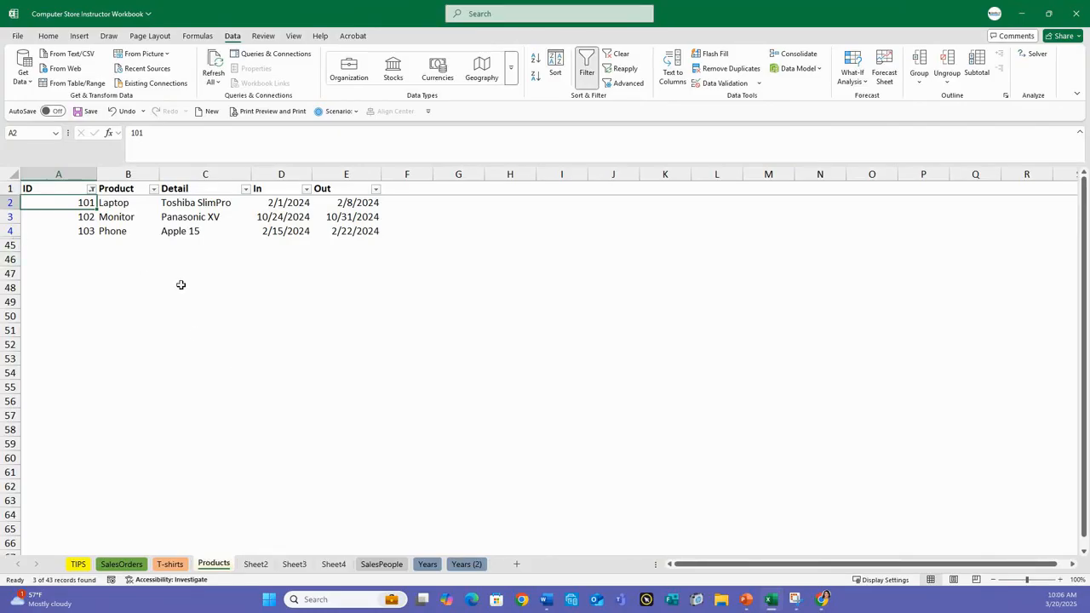
# - Clear the ID filter and filter the Product column to show only Laptop records
pyautogui.click(92, 189)
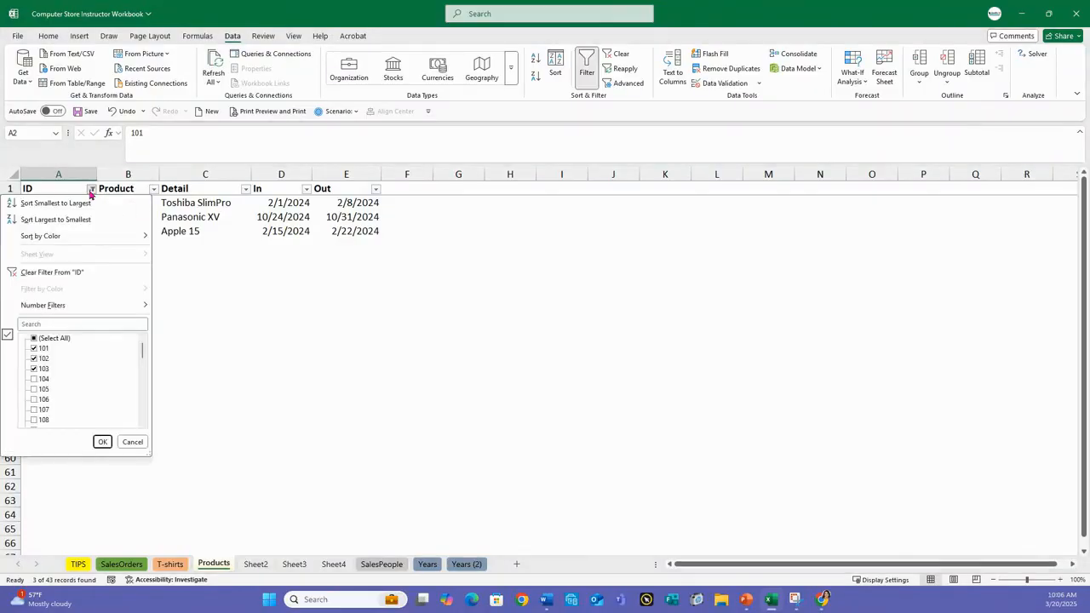
pyautogui.click(47, 272)
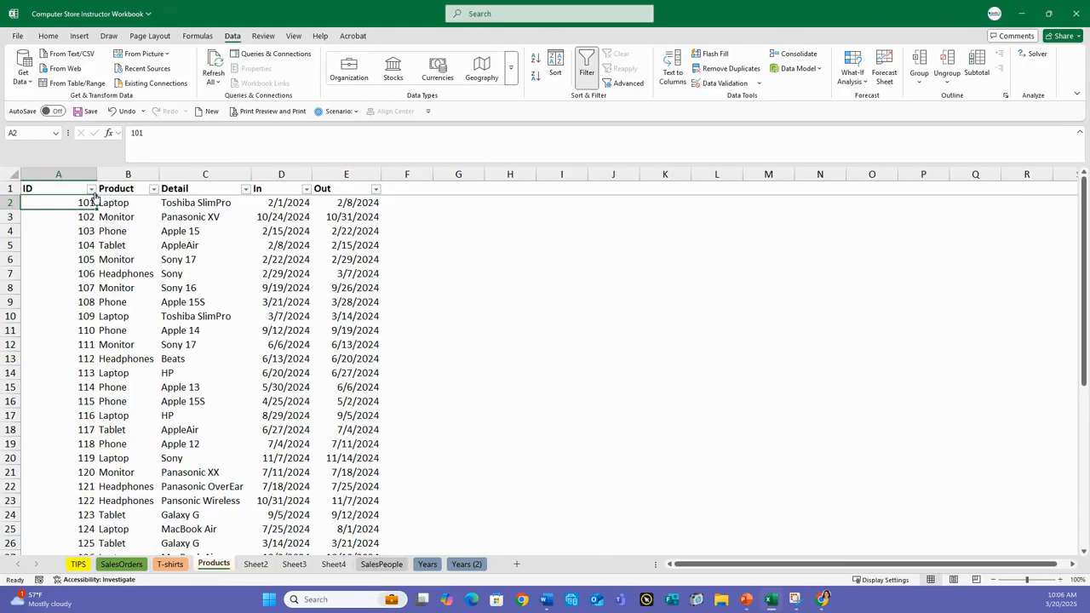
pyautogui.click(154, 189)
pyautogui.click(41, 339)
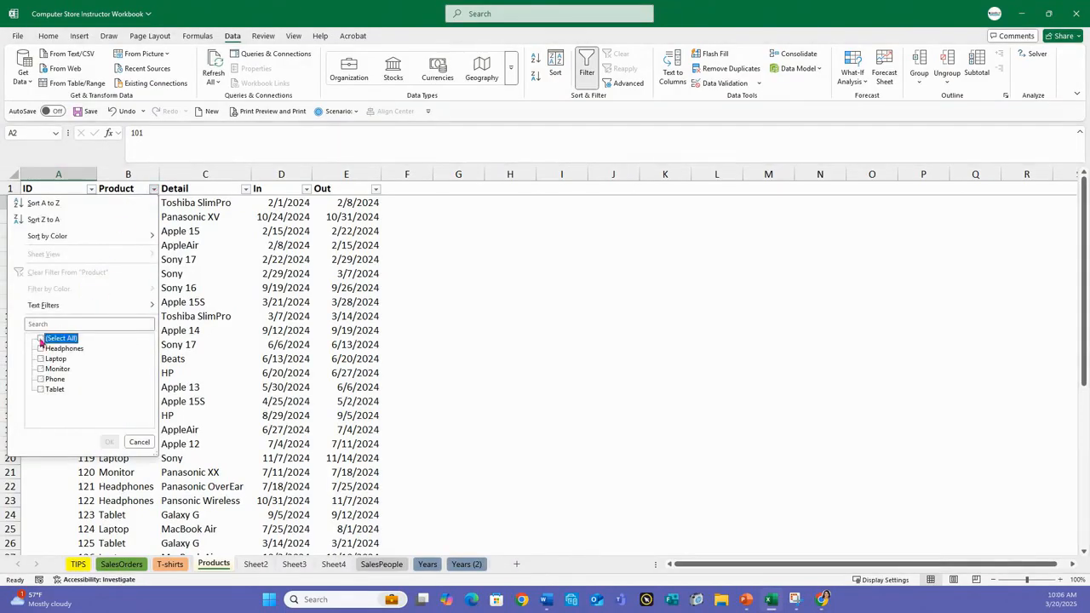
pyautogui.click(40, 368)
pyautogui.click(40, 359)
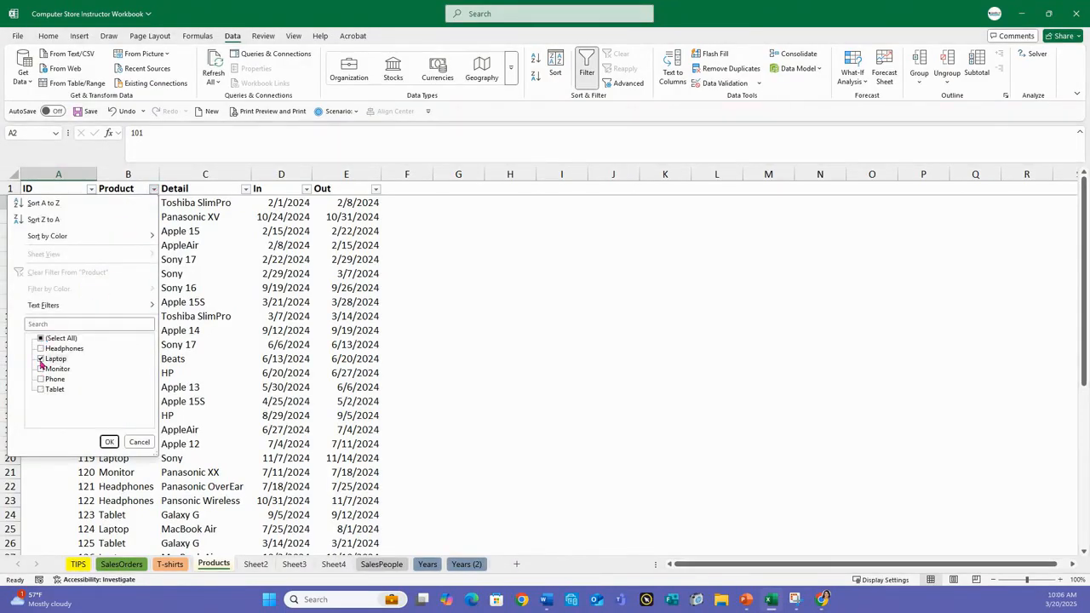
pyautogui.click(109, 442)
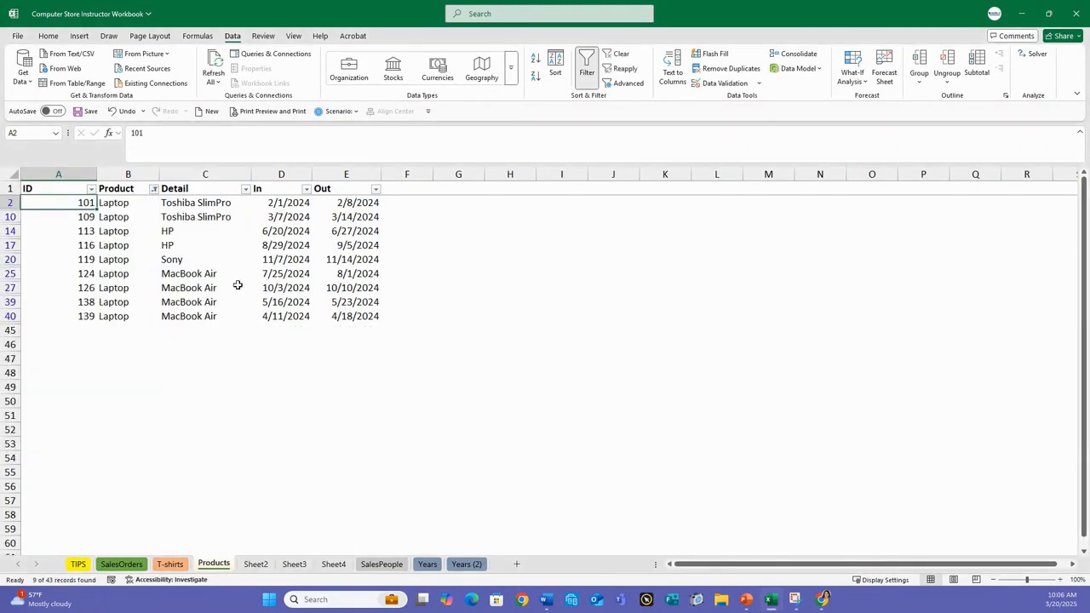
# - Add a Between number filter on the ID column for values from 100 to 124
pyautogui.click(91, 189)
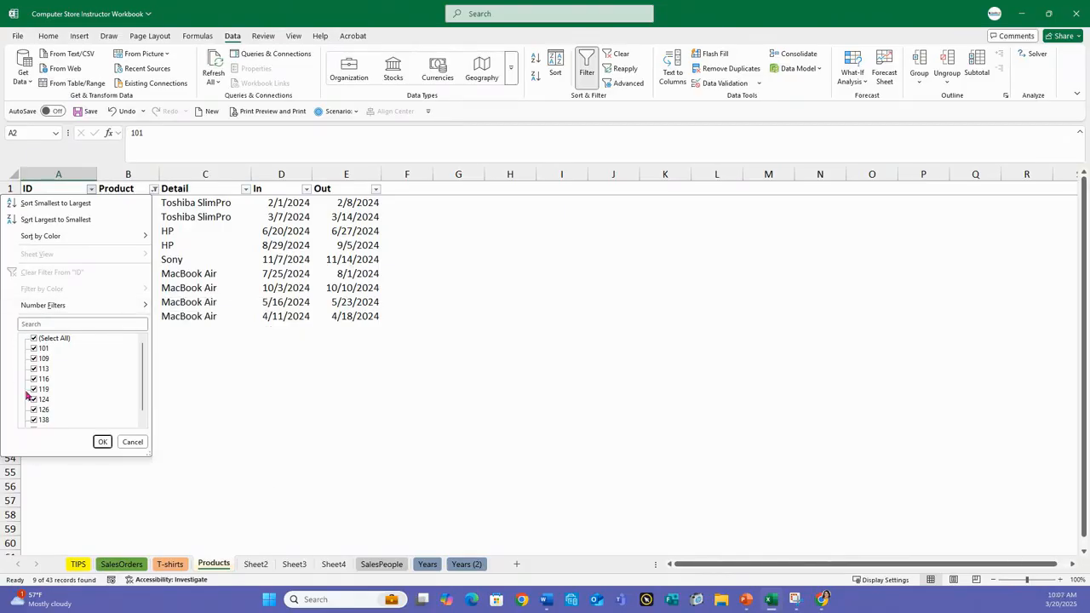
pyautogui.moveTo(88, 309)
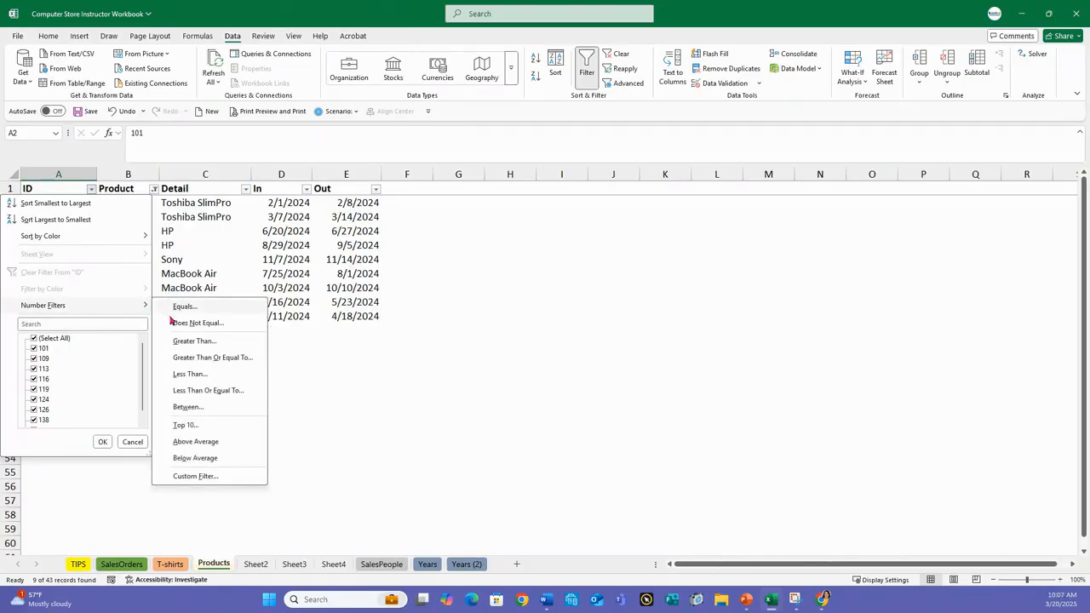
pyautogui.click(186, 408)
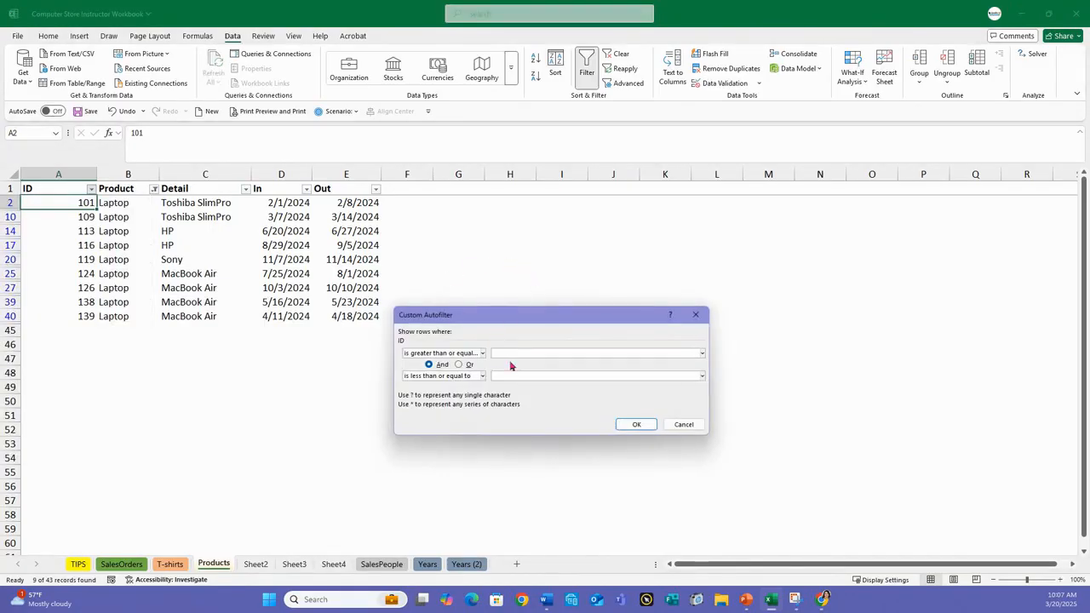
pyautogui.write('1')
pyautogui.write('00')
pyautogui.write('1')
pyautogui.write('24')
pyautogui.click(636, 424)
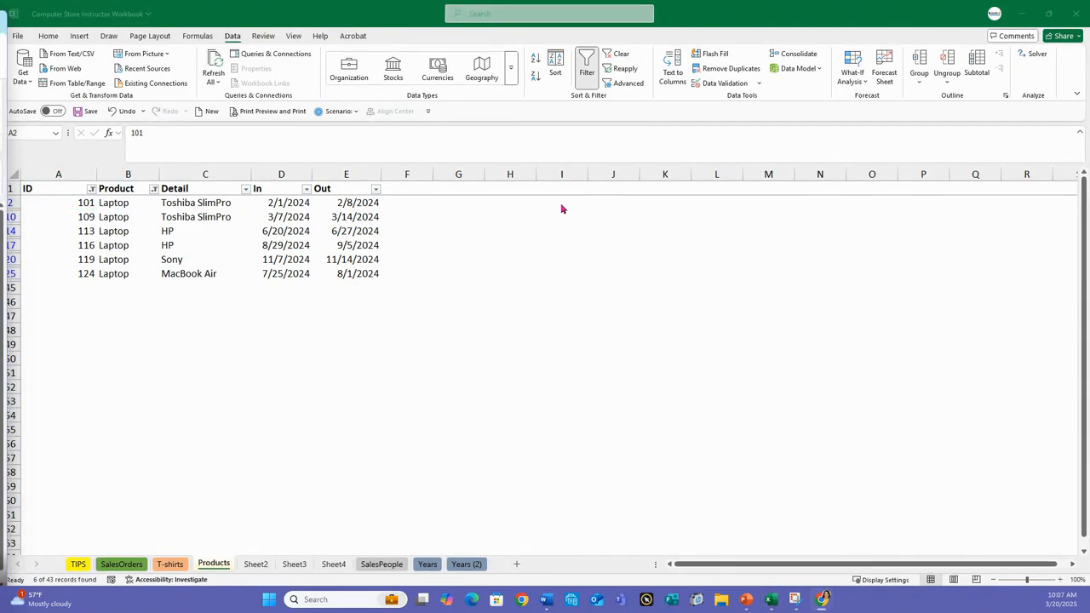
# - Turn off filtering to remove all filters and look through the entries in the Detail column
pyautogui.click(587, 76)
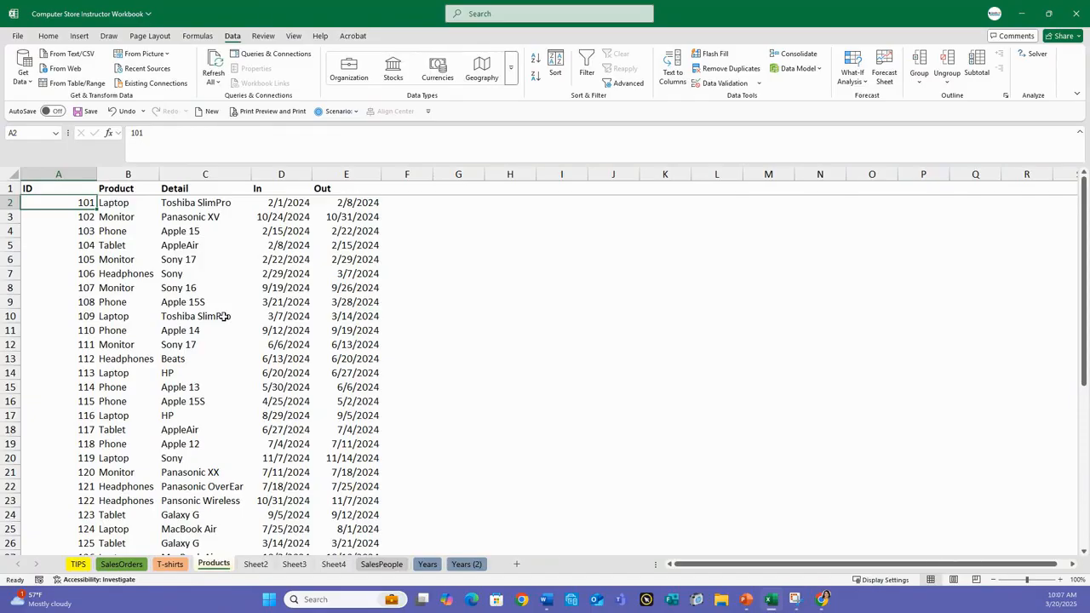
pyautogui.click(198, 203)
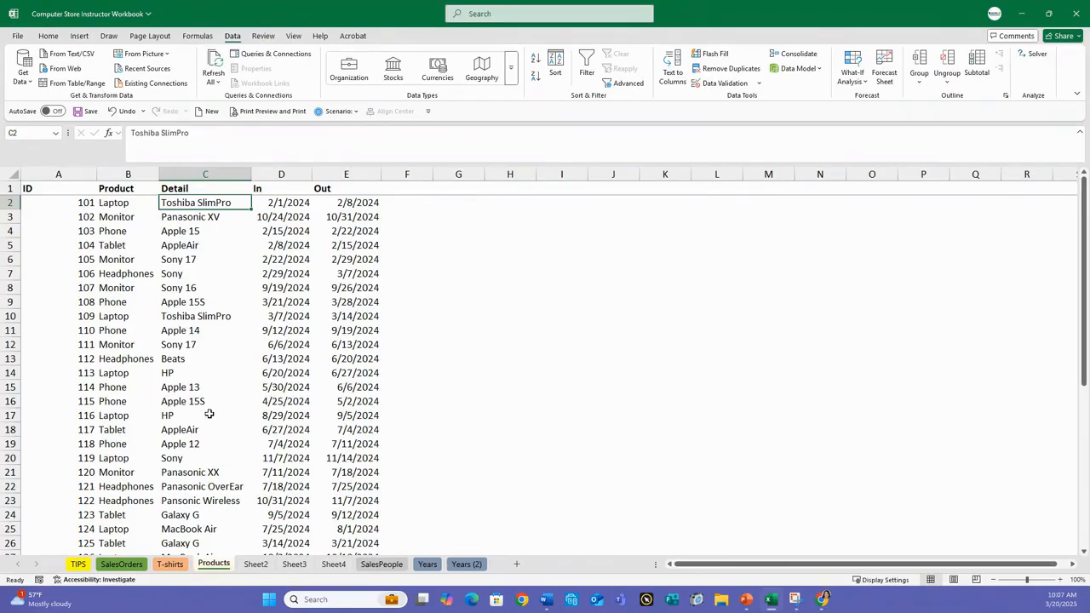
pyautogui.scroll(-4, 208, 413)
pyautogui.scroll(-3, 209, 413)
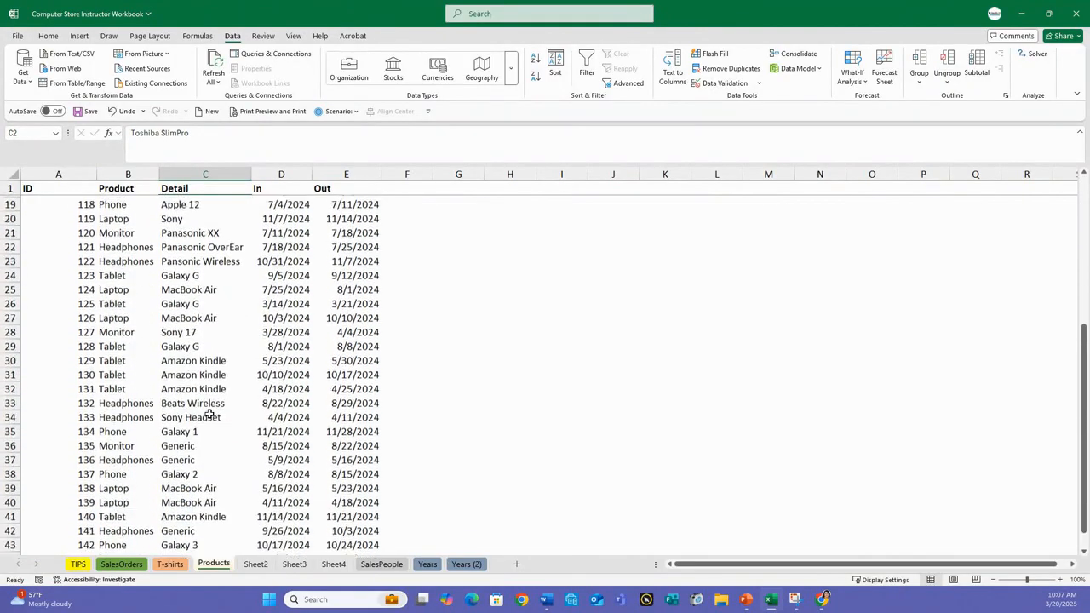
pyautogui.scroll(7, 208, 413)
pyautogui.scroll(-2, 209, 413)
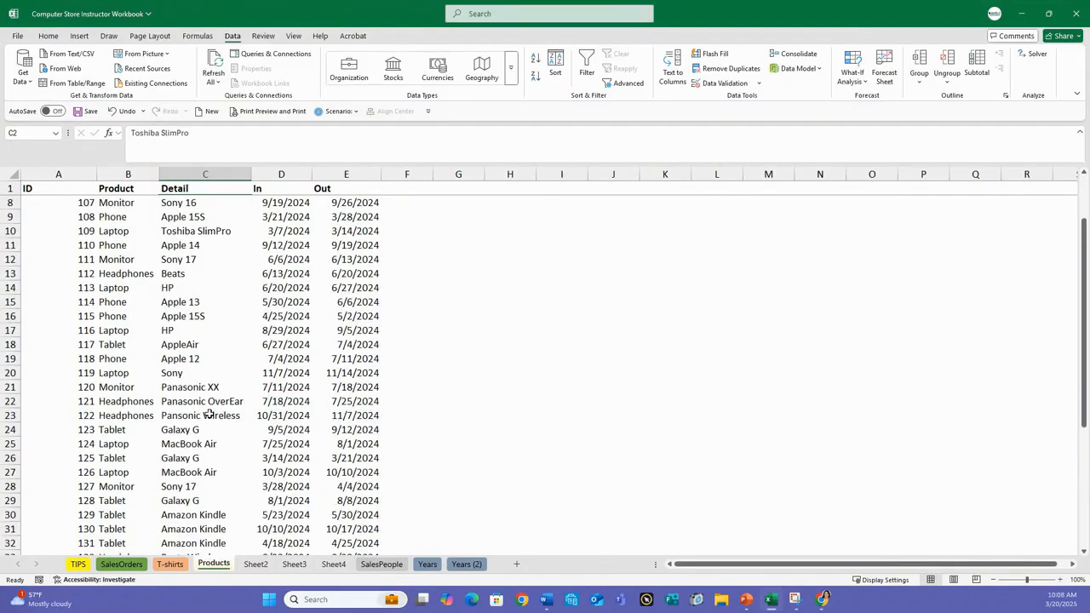
pyautogui.scroll(2, 209, 413)
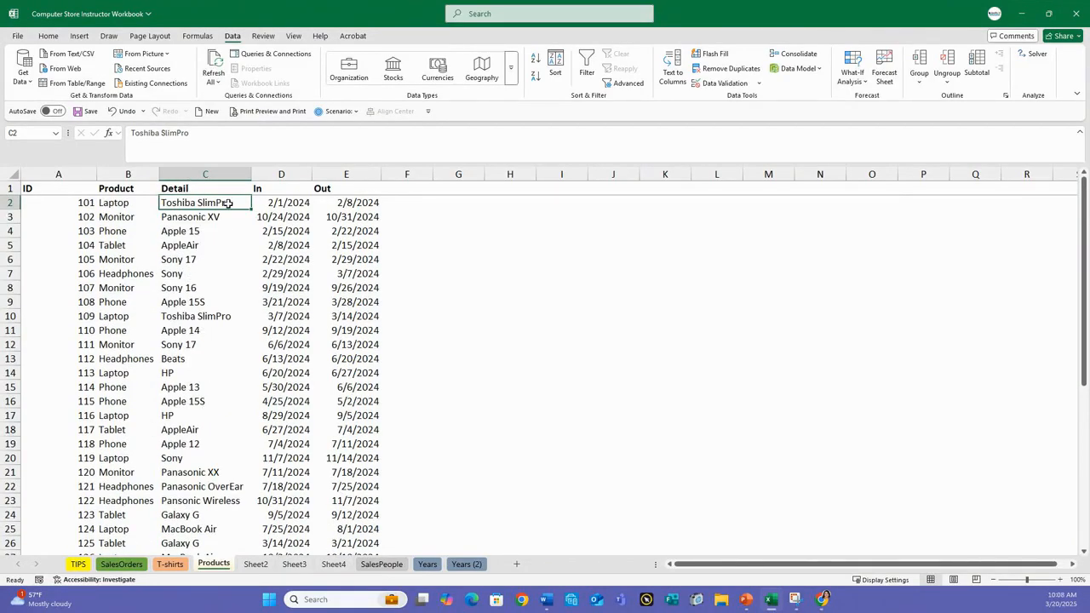
# - Turn on filtering and apply a text filter showing only records whose Detail contains Air
pyautogui.click(586, 73)
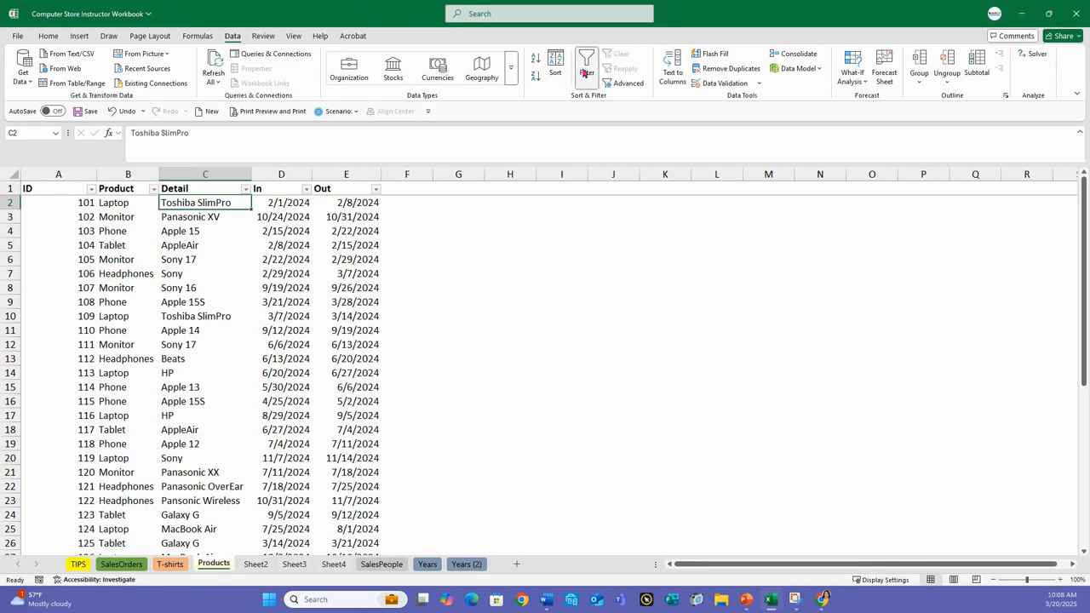
pyautogui.click(246, 189)
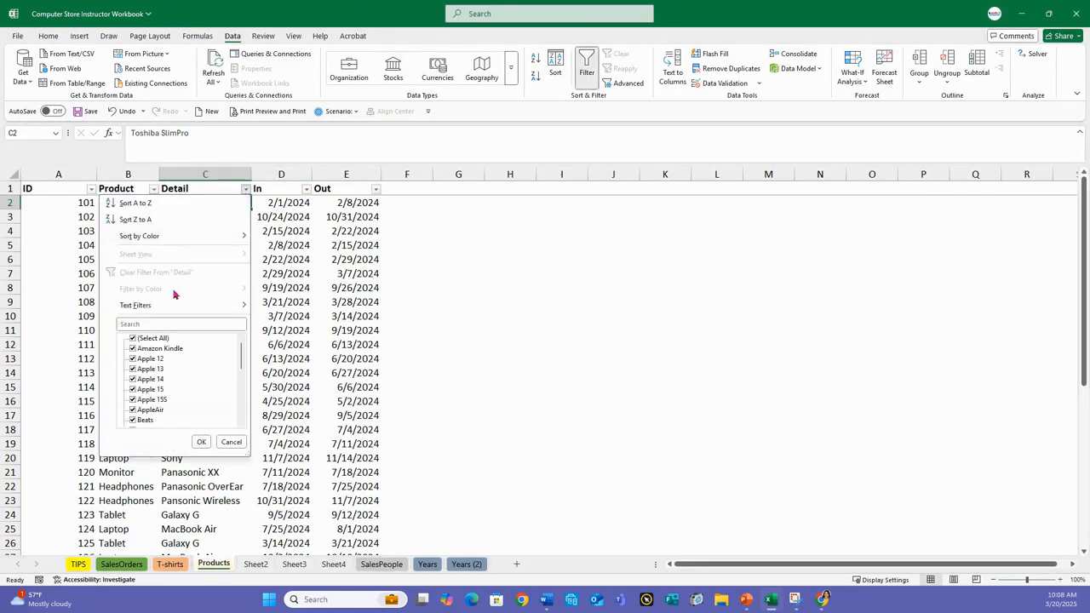
pyautogui.moveTo(161, 310)
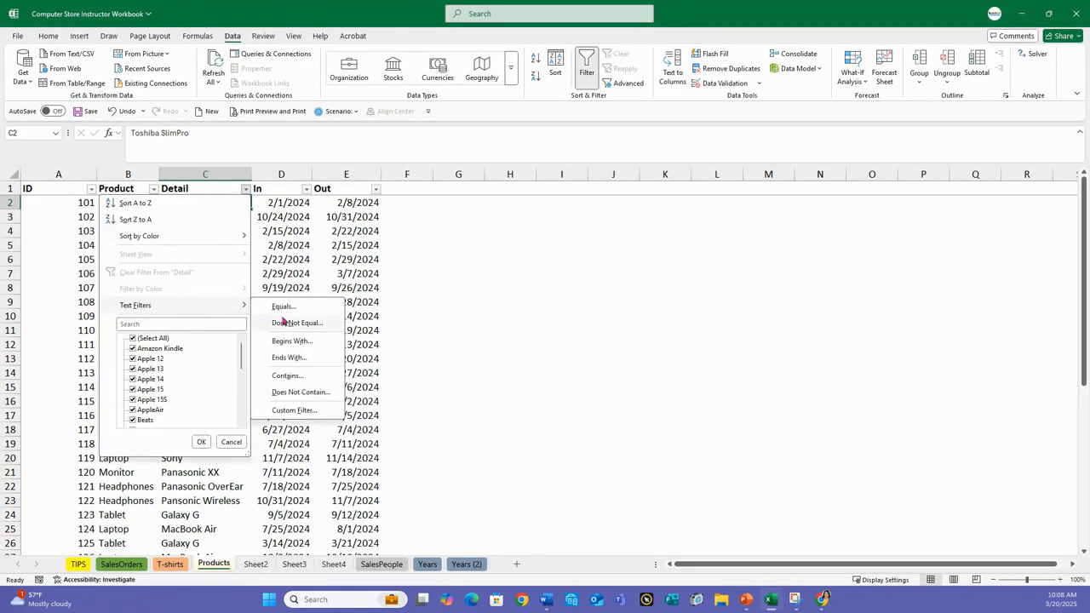
pyautogui.click(286, 376)
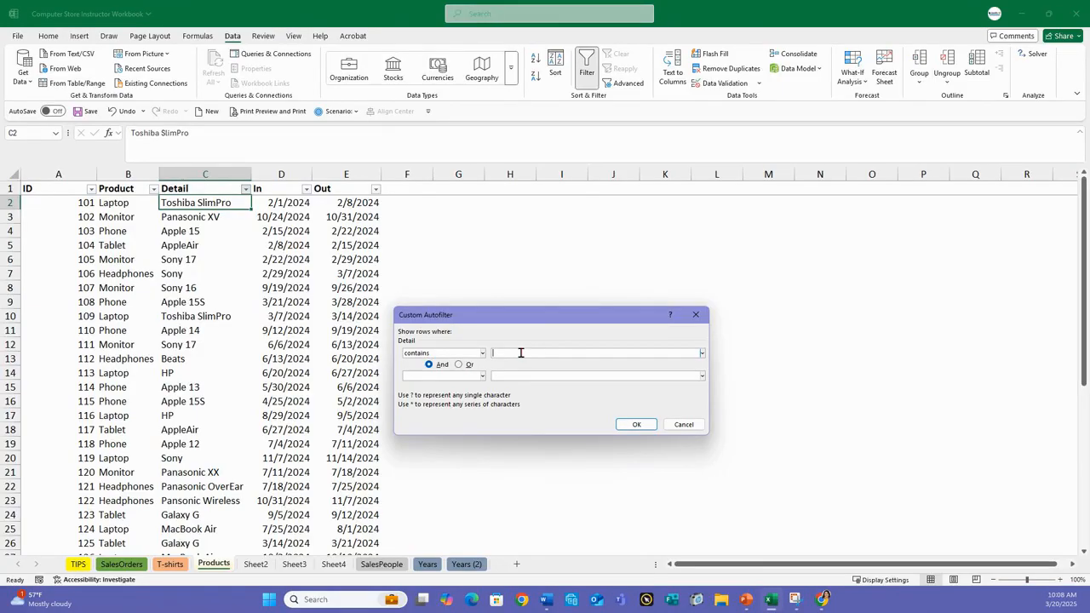
pyautogui.write('Air')
pyautogui.click(633, 426)
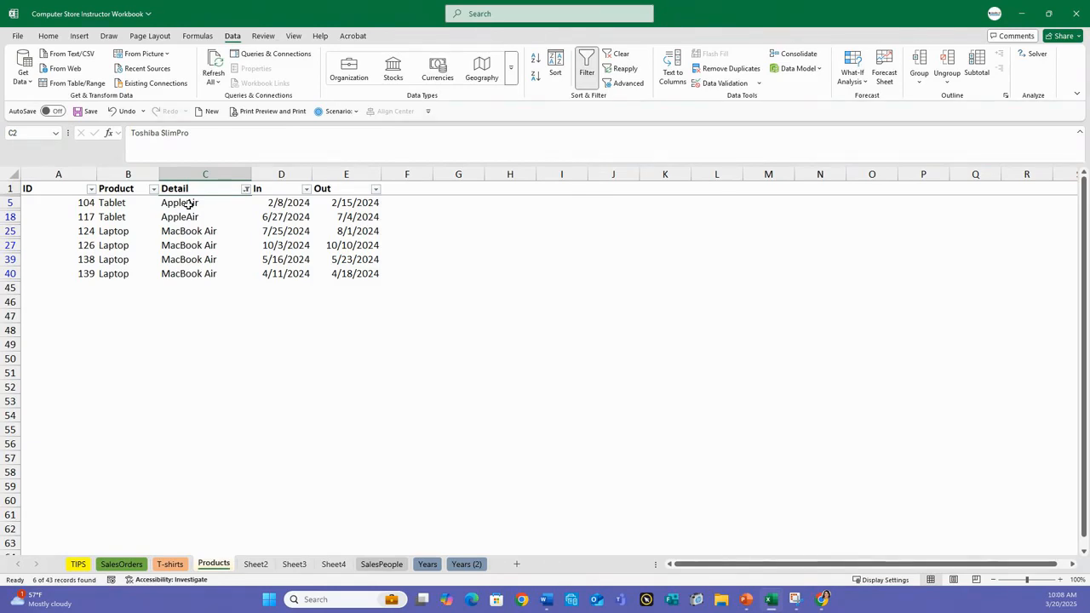
# - Clear the filter from the Detail column and open a Between date filter for the In column
pyautogui.click(246, 190)
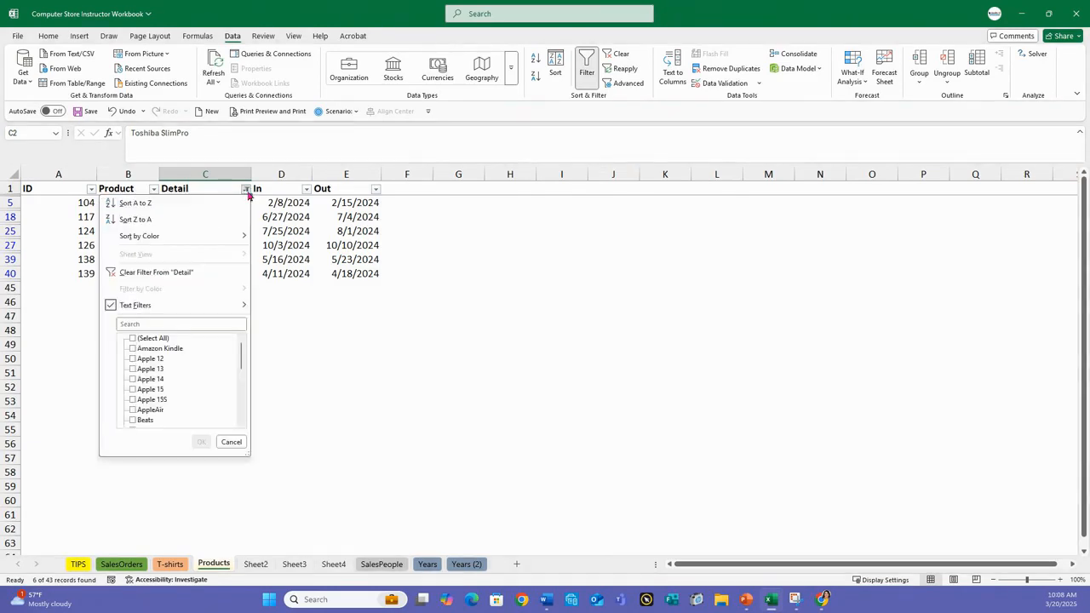
pyautogui.click(166, 273)
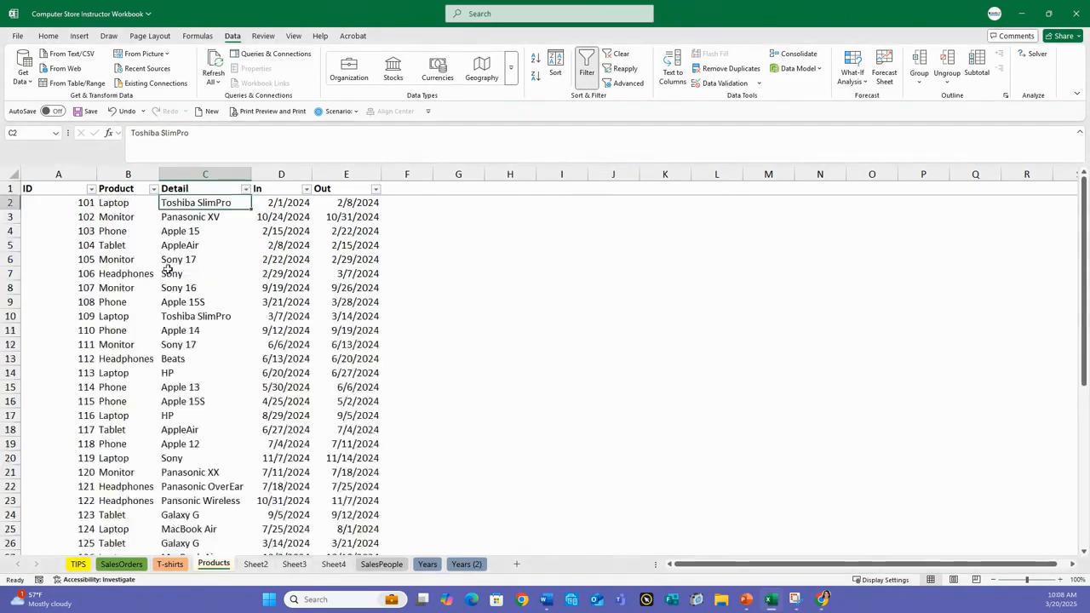
pyautogui.click(291, 202)
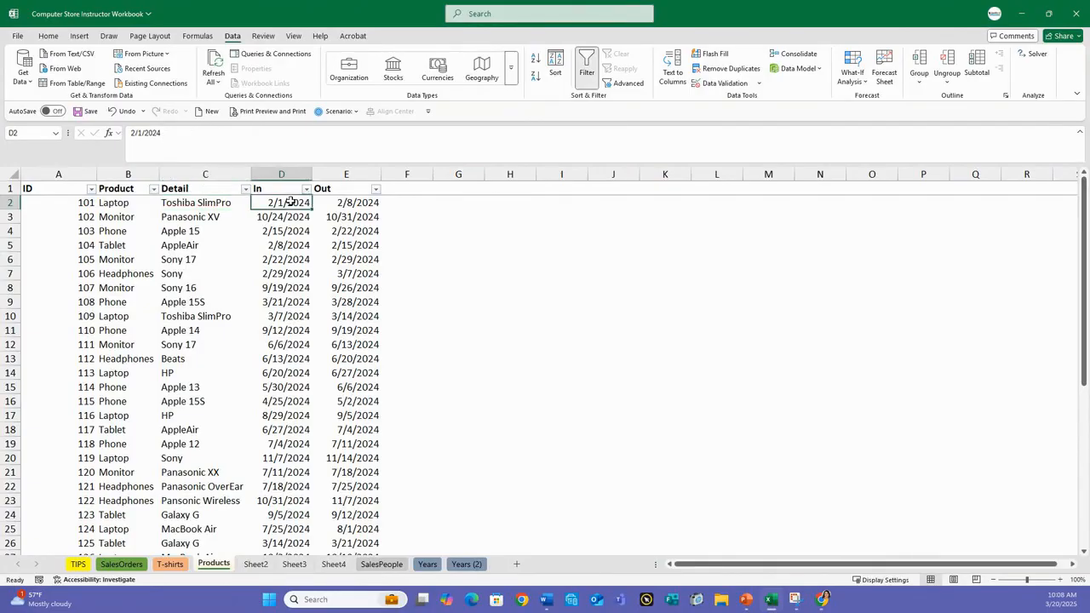
pyautogui.click(306, 188)
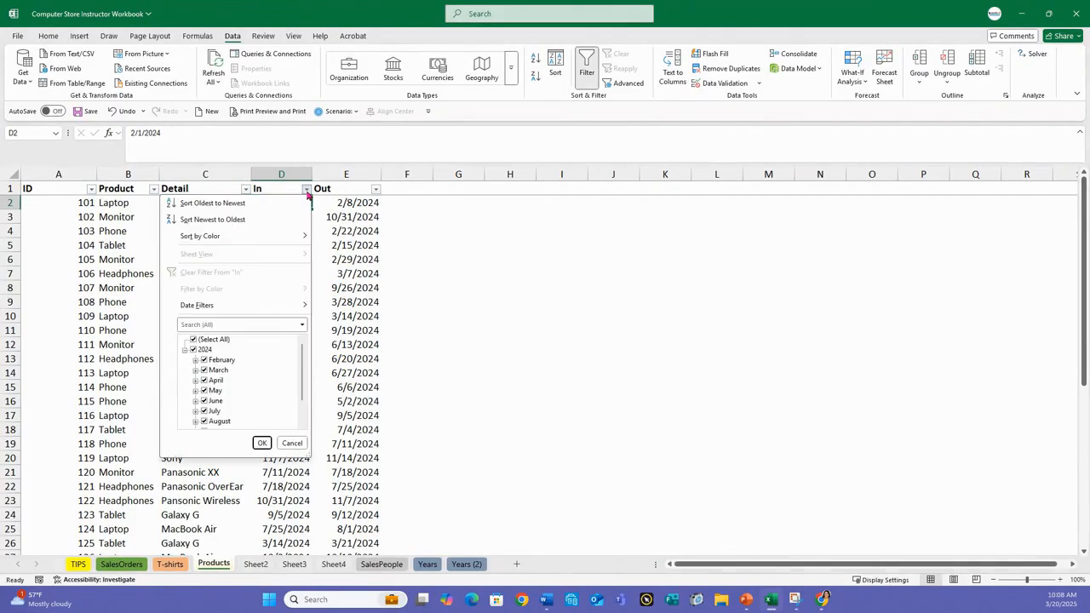
pyautogui.click(223, 304)
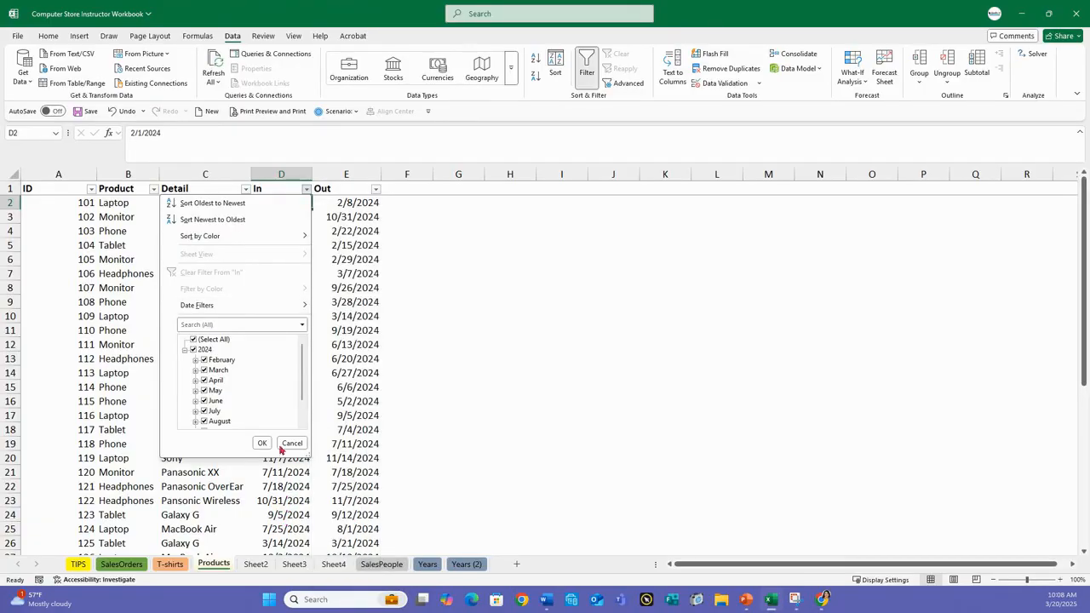
pyautogui.moveTo(304, 310)
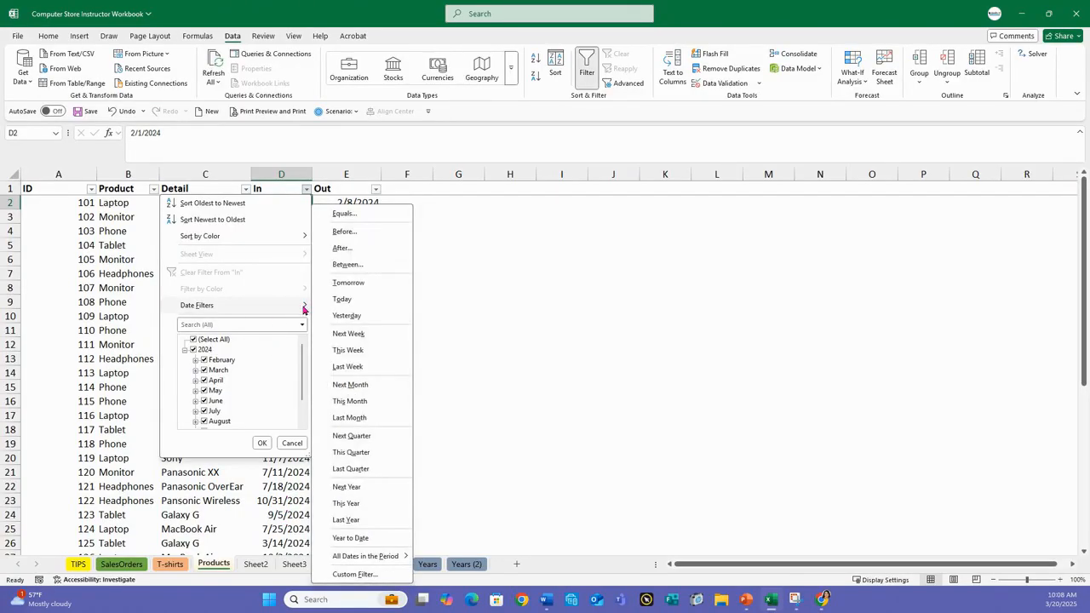
pyautogui.click(343, 266)
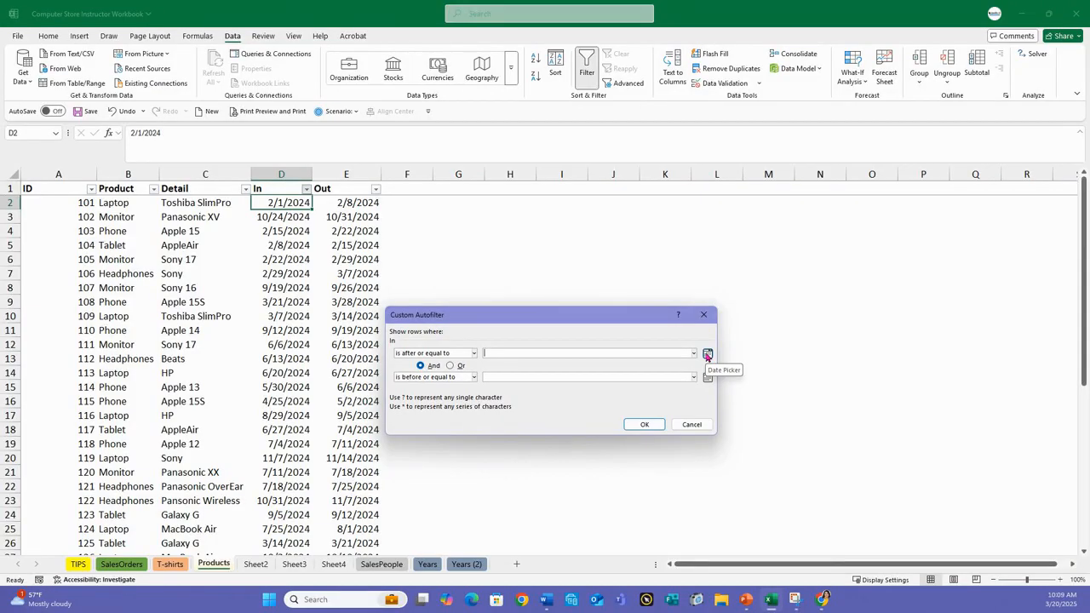
# - Set the In date filter's is after or equal to date to 7/1/2024 with the date picker
pyautogui.click(707, 354)
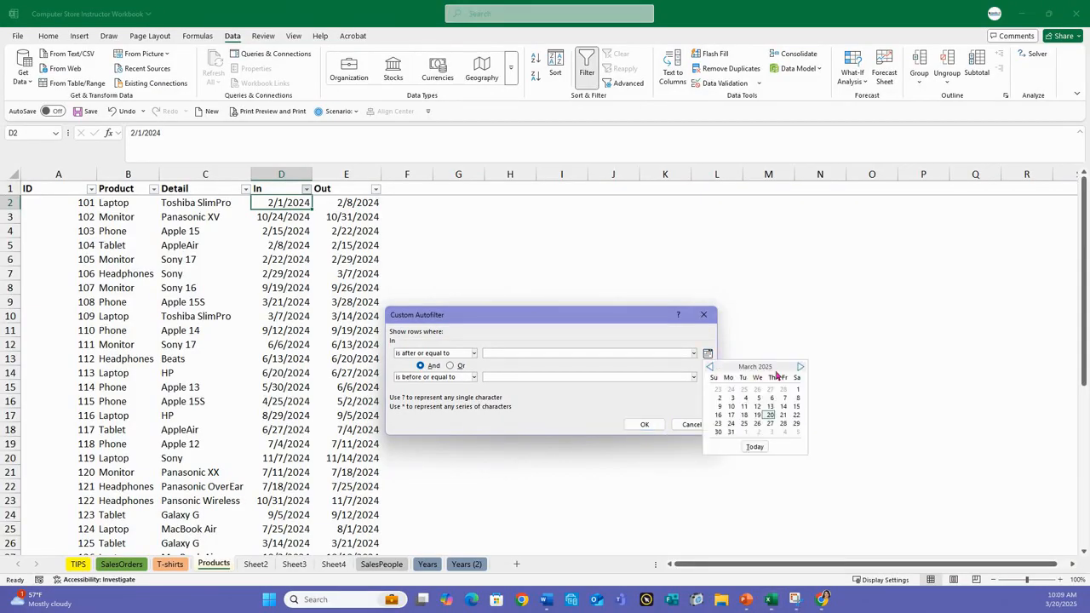
pyautogui.click(711, 368)
pyautogui.click(710, 368)
pyautogui.click(711, 368)
pyautogui.click(711, 368)
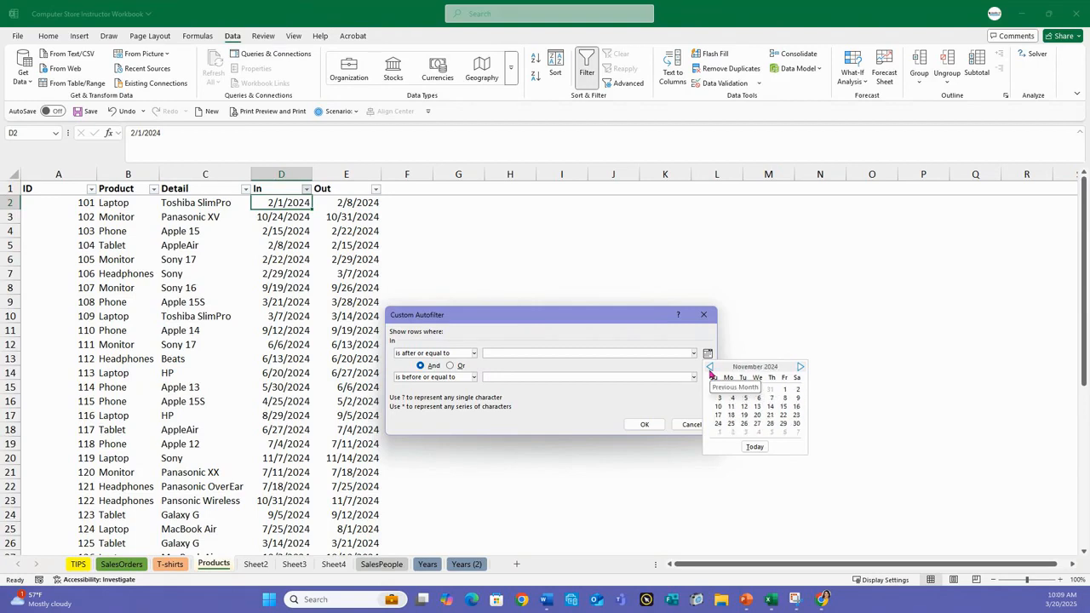
pyautogui.click(710, 368)
pyautogui.click(710, 368)
pyautogui.click(711, 368)
pyautogui.click(710, 368)
pyautogui.click(710, 368)
pyautogui.click(710, 368)
pyautogui.click(800, 367)
pyautogui.click(800, 367)
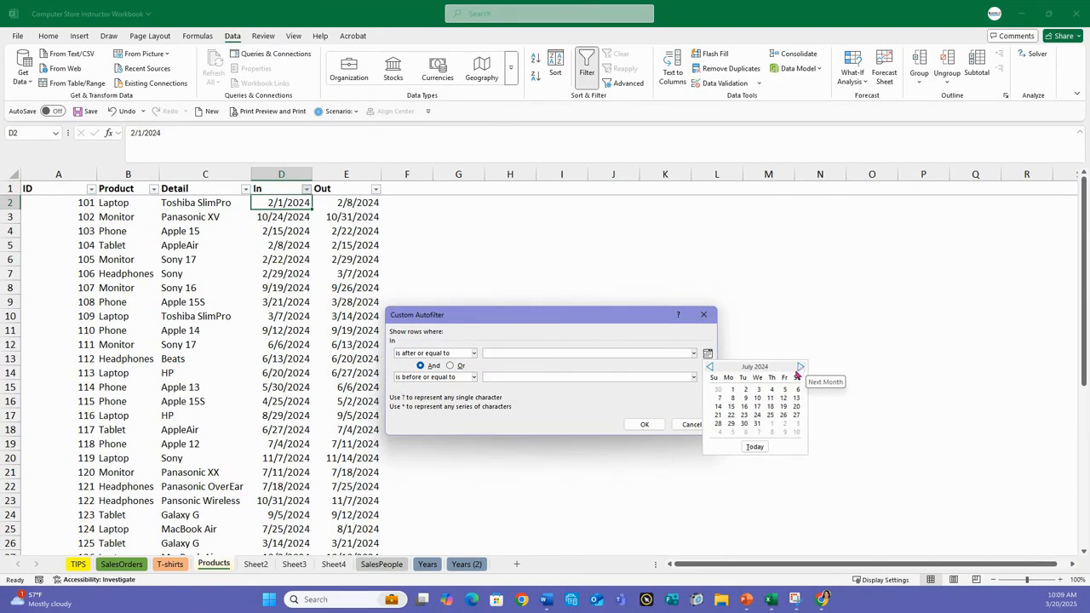
pyautogui.click(733, 390)
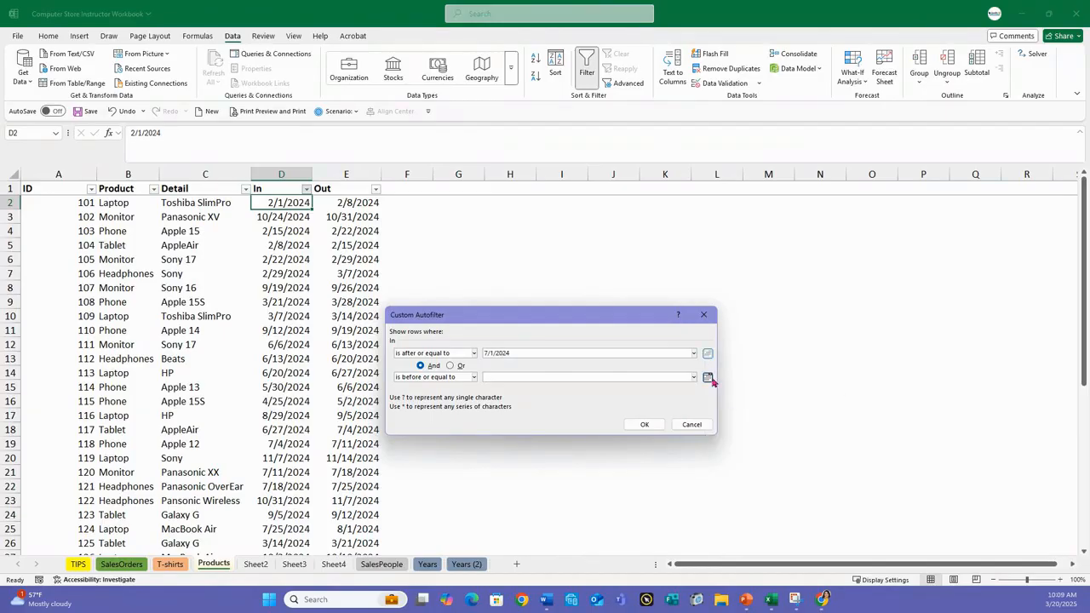
# - Set the is before or equal to date to 9/30/2024 and apply the In date filter
pyautogui.click(708, 379)
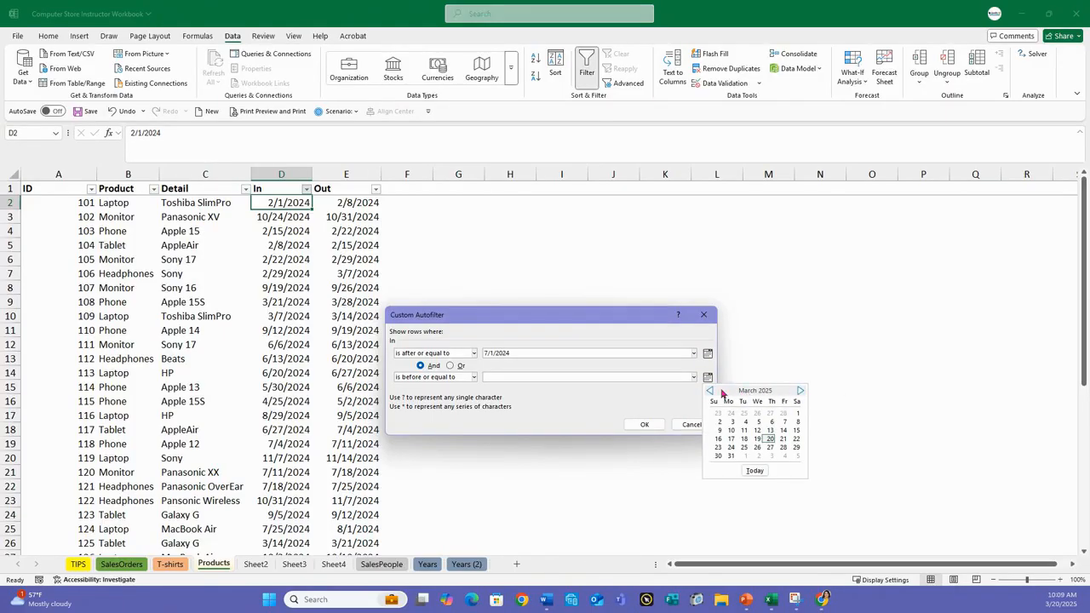
pyautogui.click(709, 392)
pyautogui.click(710, 392)
pyautogui.click(710, 392)
pyautogui.click(709, 392)
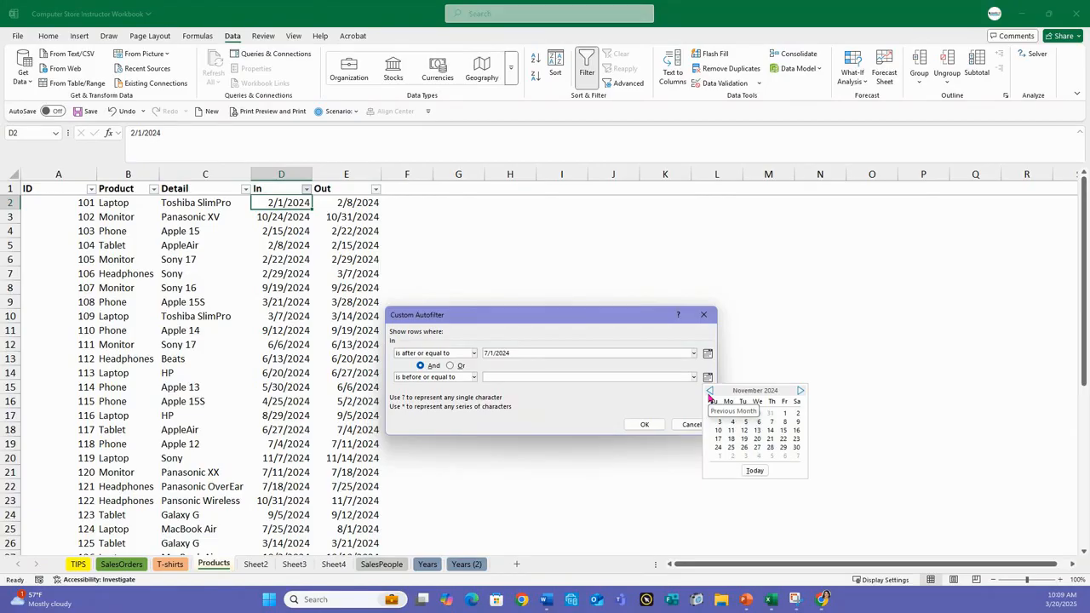
pyautogui.click(709, 392)
pyautogui.click(710, 392)
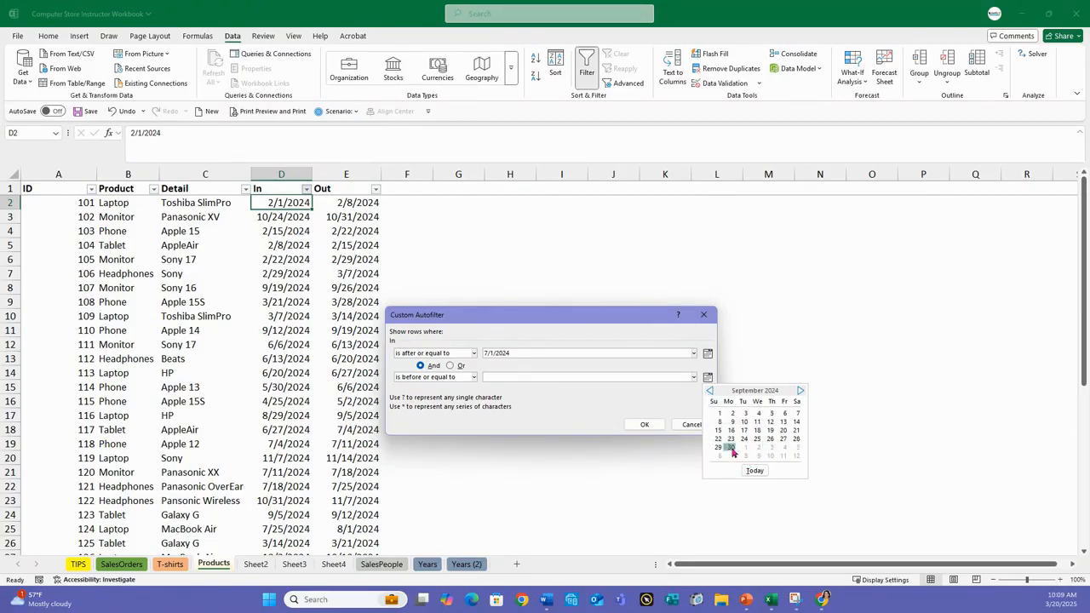
pyautogui.click(731, 448)
pyautogui.click(645, 424)
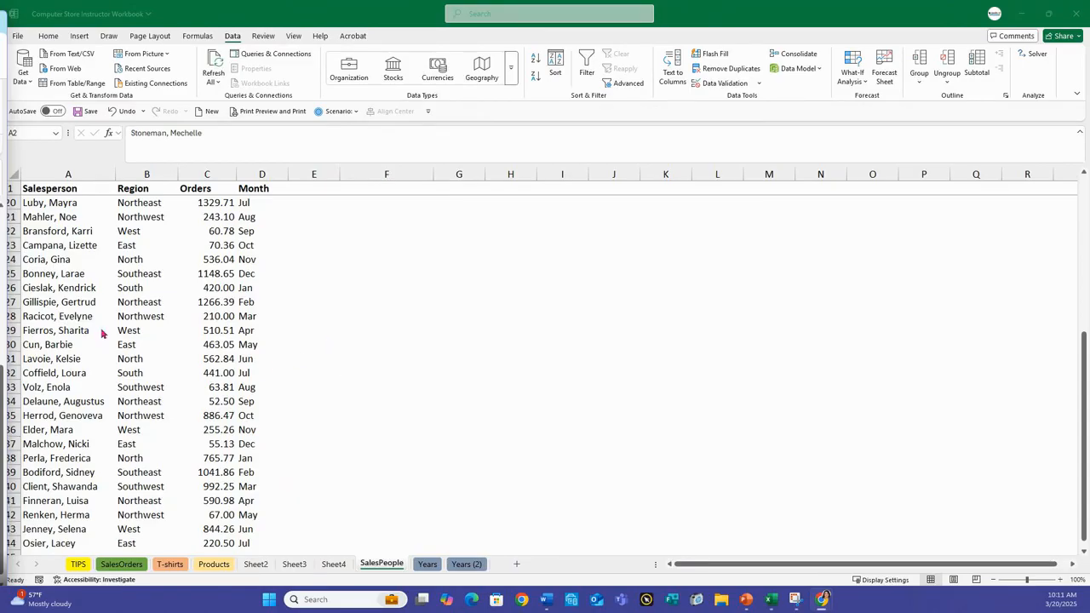
# - Create a PivotTable on a new worksheet from the SalesPeople data range A1:D44
pyautogui.scroll(3, 80, 292)
pyautogui.scroll(3, 80, 292)
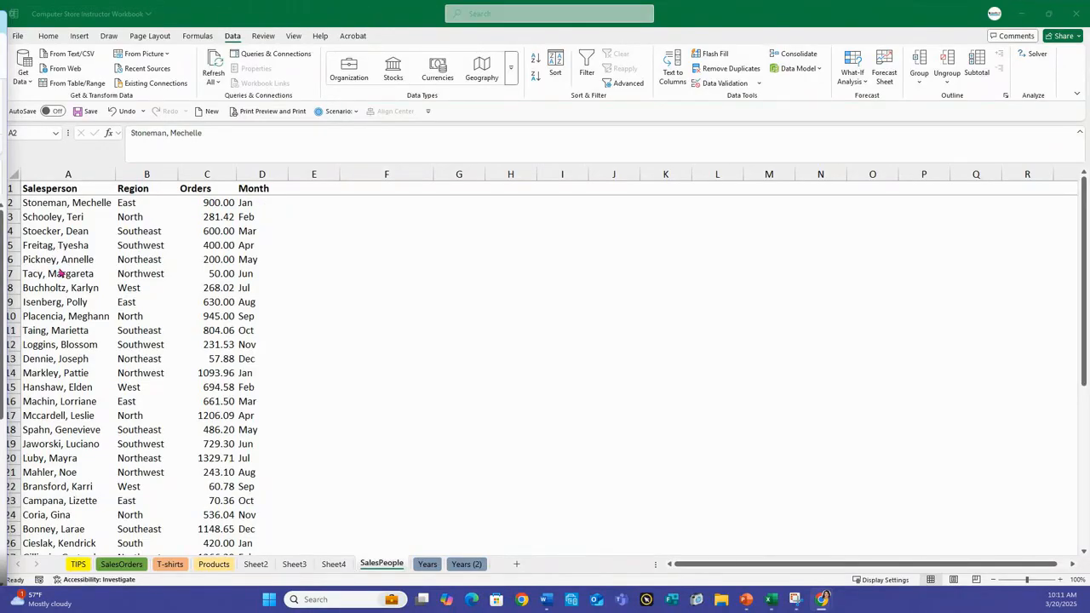
pyautogui.click(31, 203)
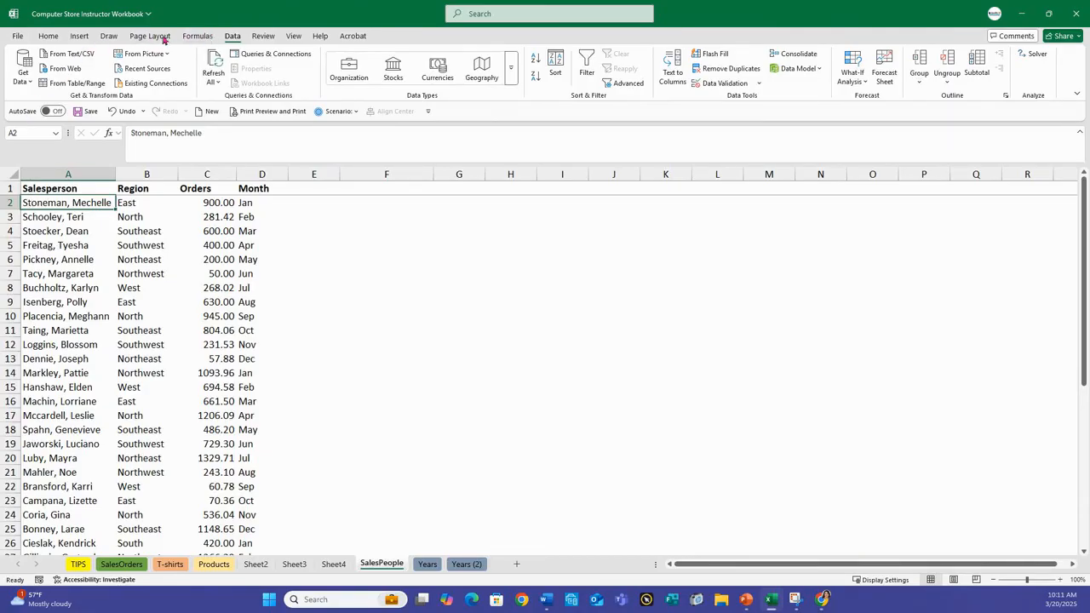
pyautogui.click(79, 36)
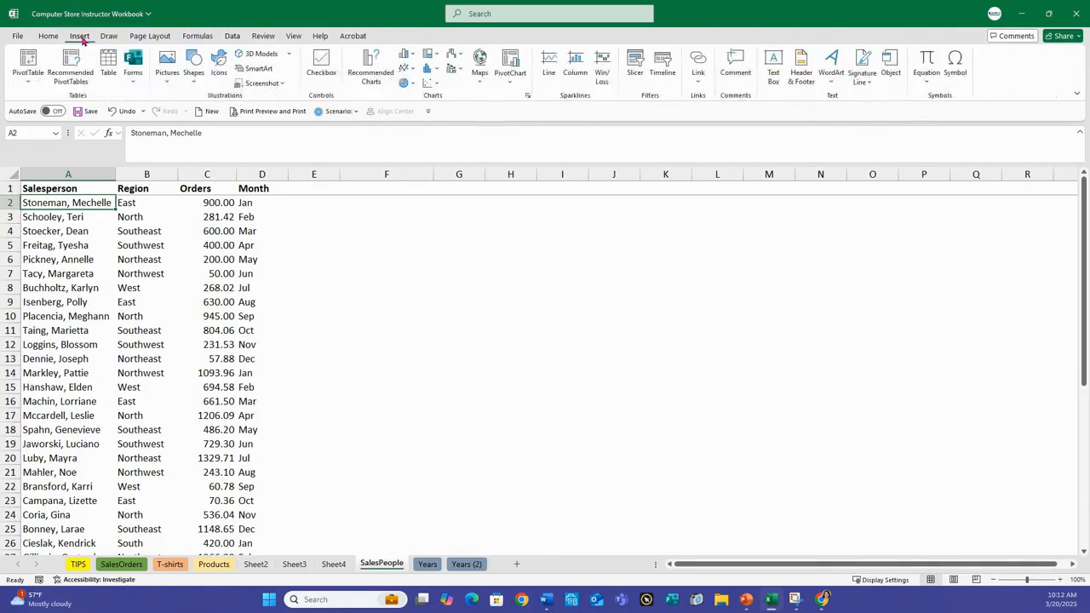
pyautogui.click(28, 62)
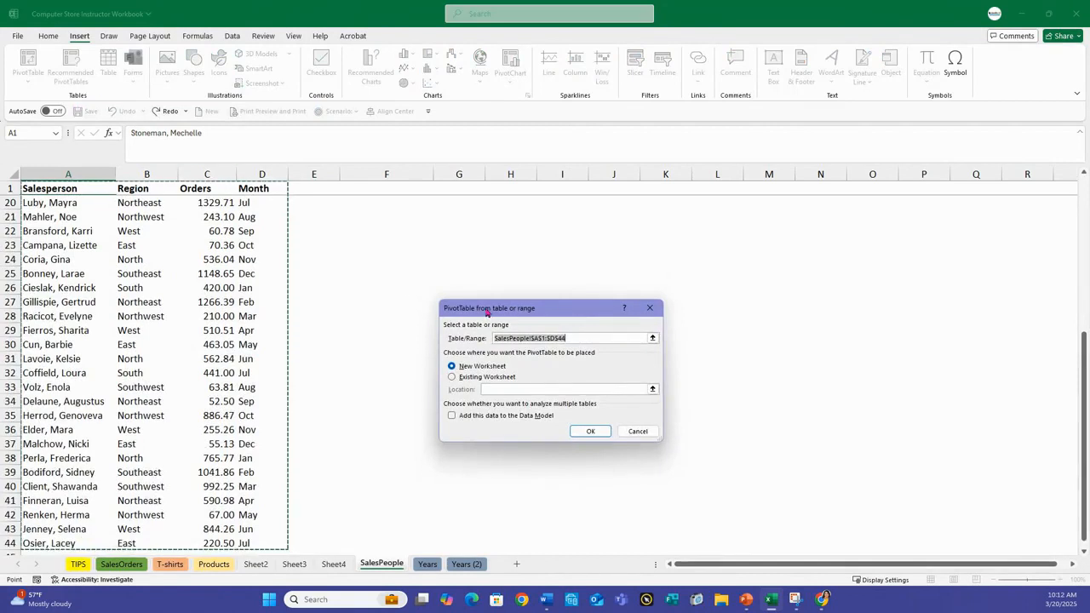
pyautogui.moveTo(488, 312); pyautogui.dragTo(430, 232)
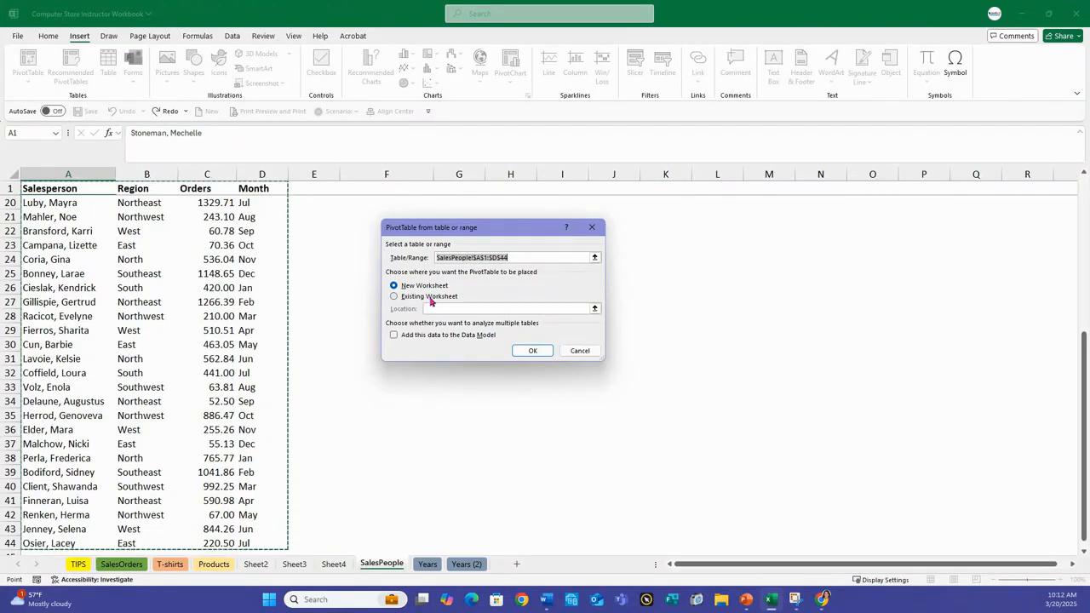
pyautogui.click(524, 353)
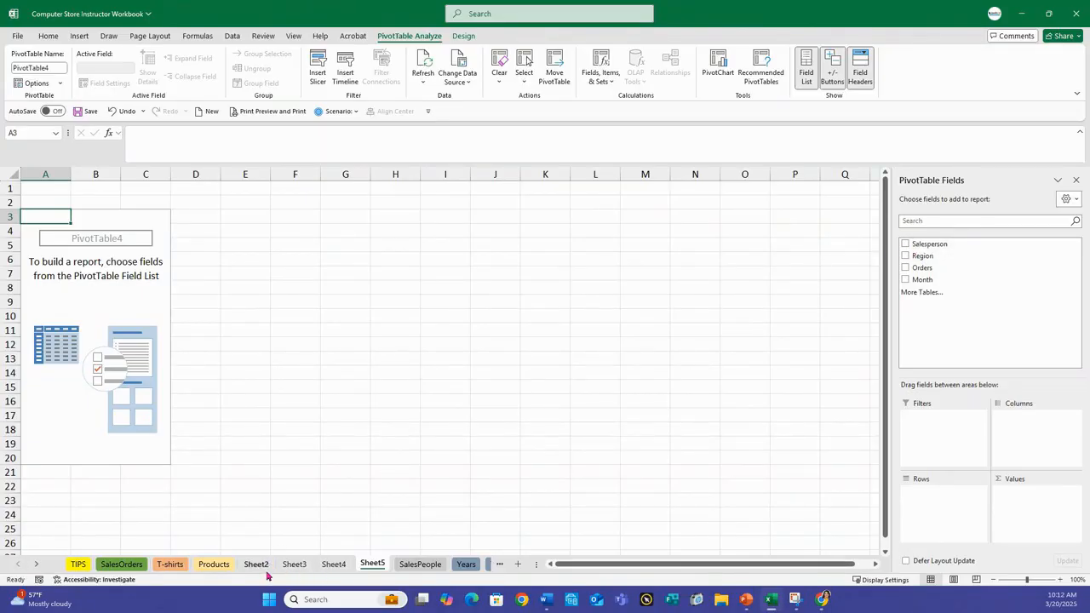
# - Rename the new PivotTable worksheet as PivotTableSalesPeople
pyautogui.doubleClick(372, 565)
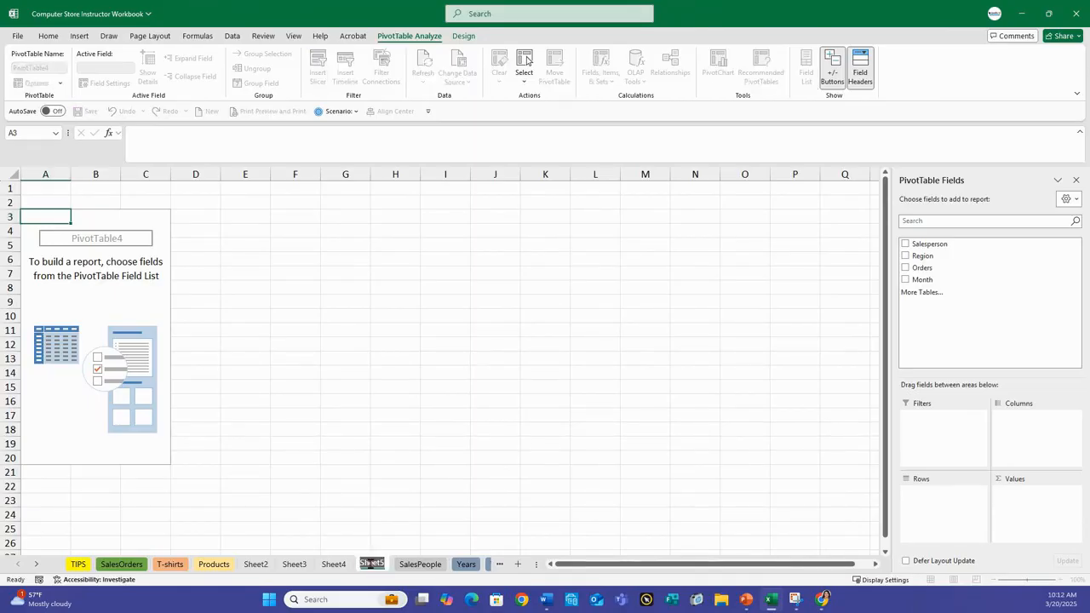
pyautogui.write('Pivot')
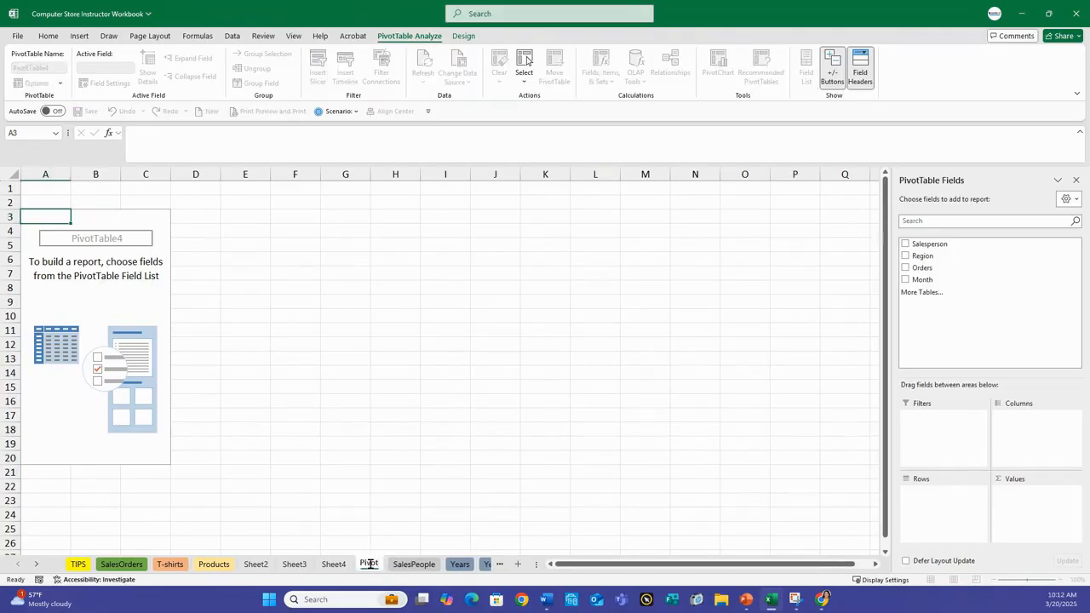
pyautogui.write('Tab')
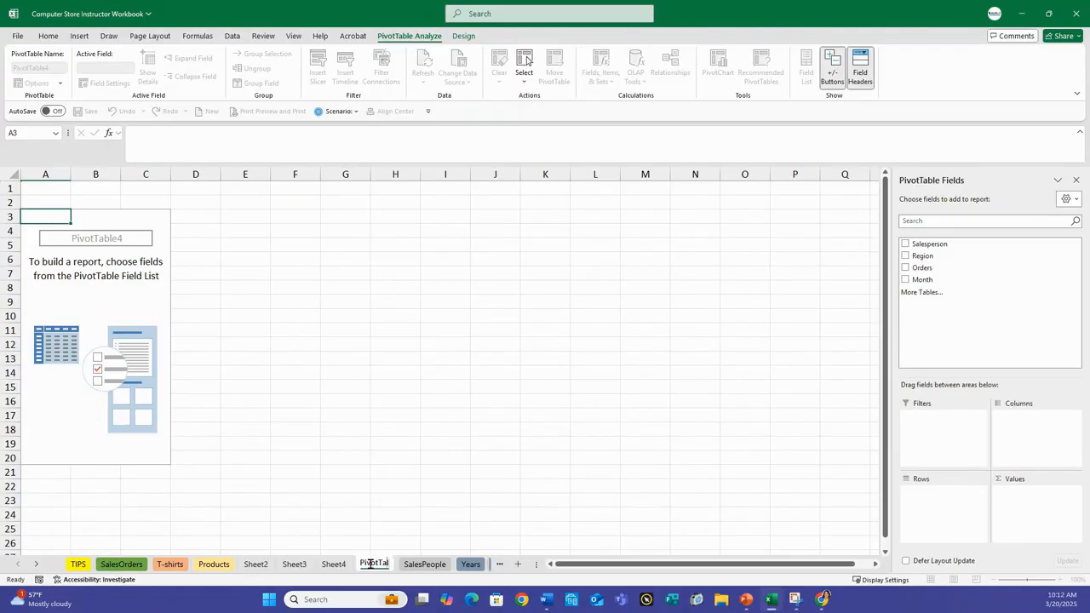
pyautogui.write('leSales')
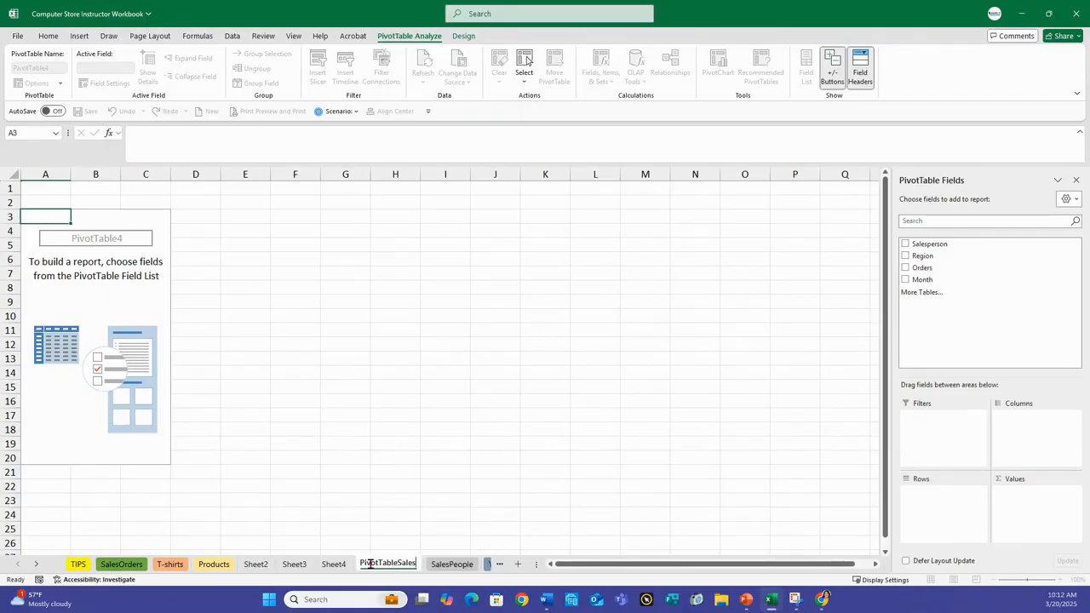
pyautogui.write('People')
pyautogui.press('Return')
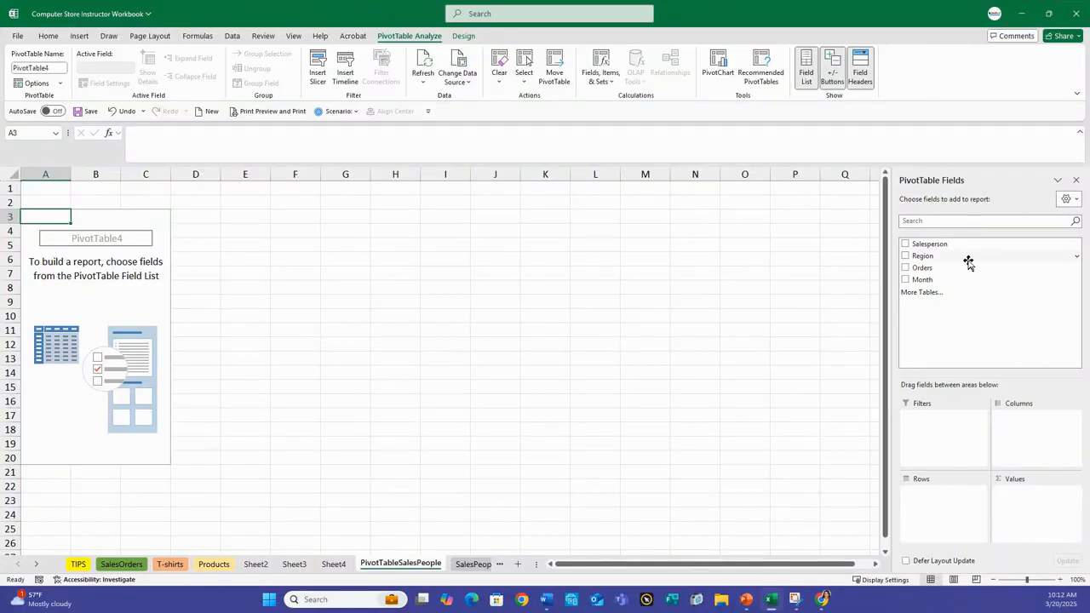
# - Practise adding the Salesperson field to the PivotTable rows and removing it again, two times
pyautogui.click(906, 244)
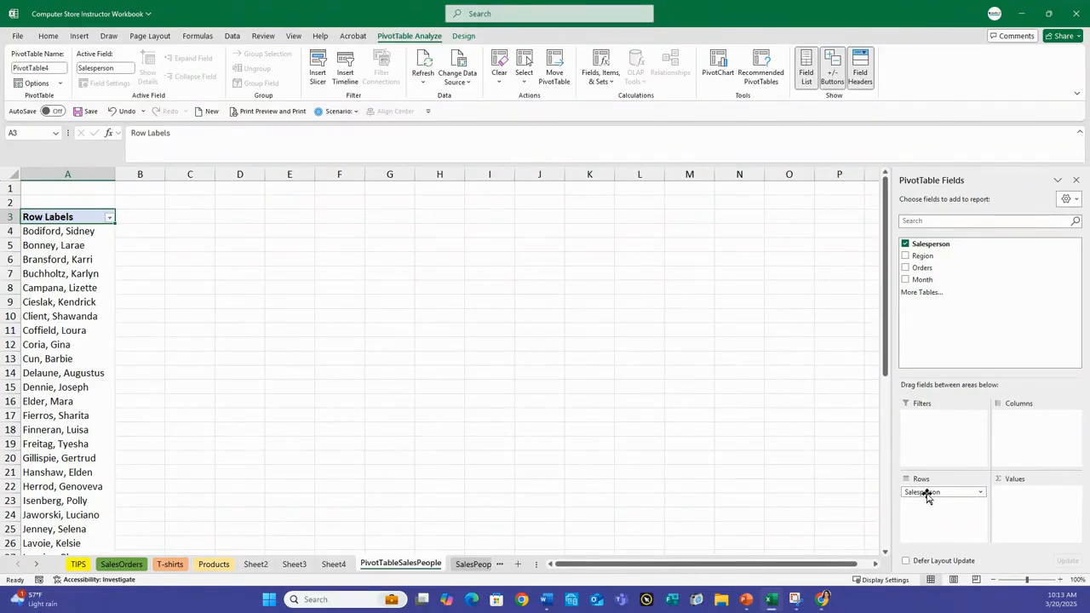
pyautogui.click(905, 245)
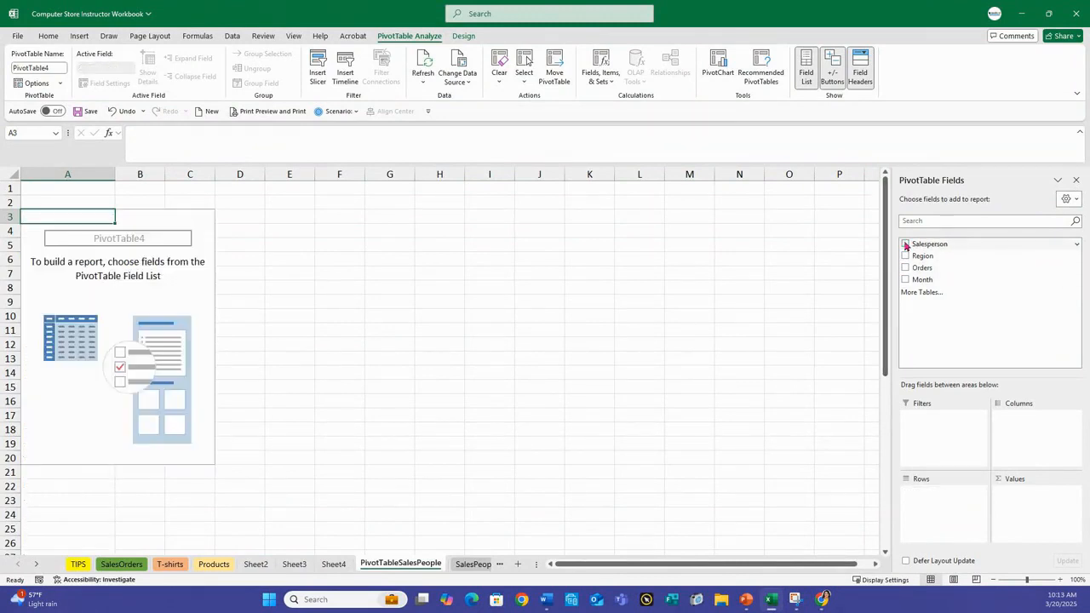
pyautogui.click(905, 245)
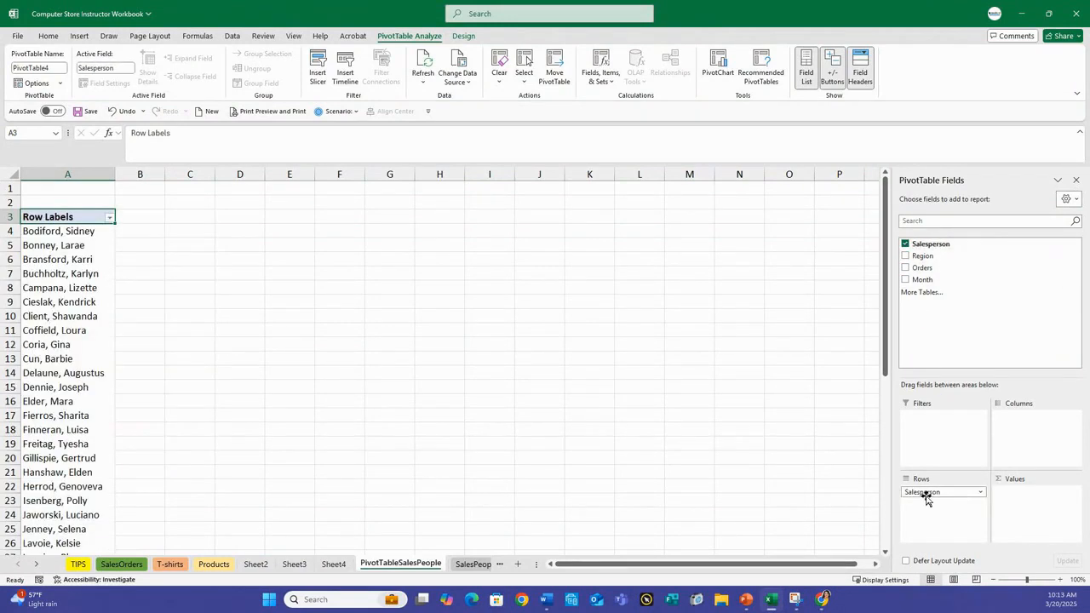
pyautogui.moveTo(926, 499); pyautogui.dragTo(928, 306)
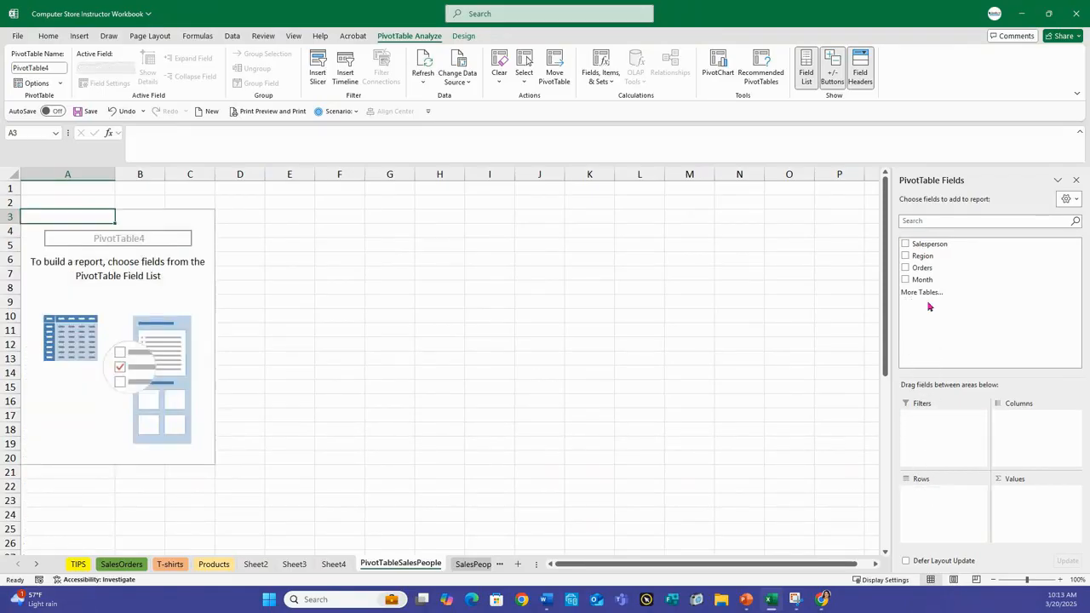
# - Lay out the PivotTable with Salesperson as rows, Region as columns and the sum of Orders as values
pyautogui.click(907, 247)
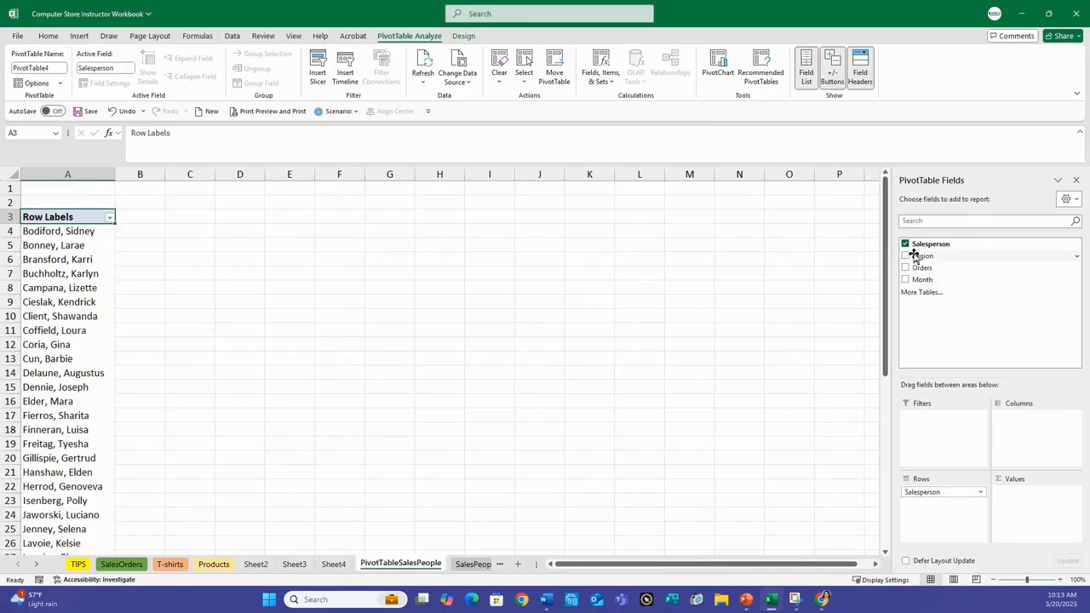
pyautogui.moveTo(918, 255); pyautogui.dragTo(1020, 428)
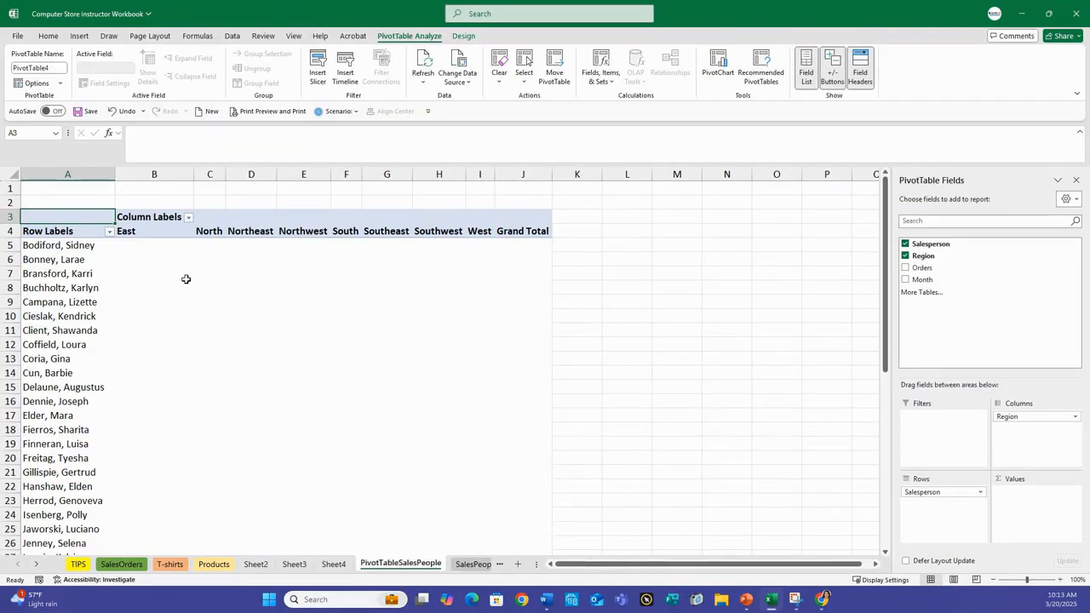
pyautogui.click(905, 268)
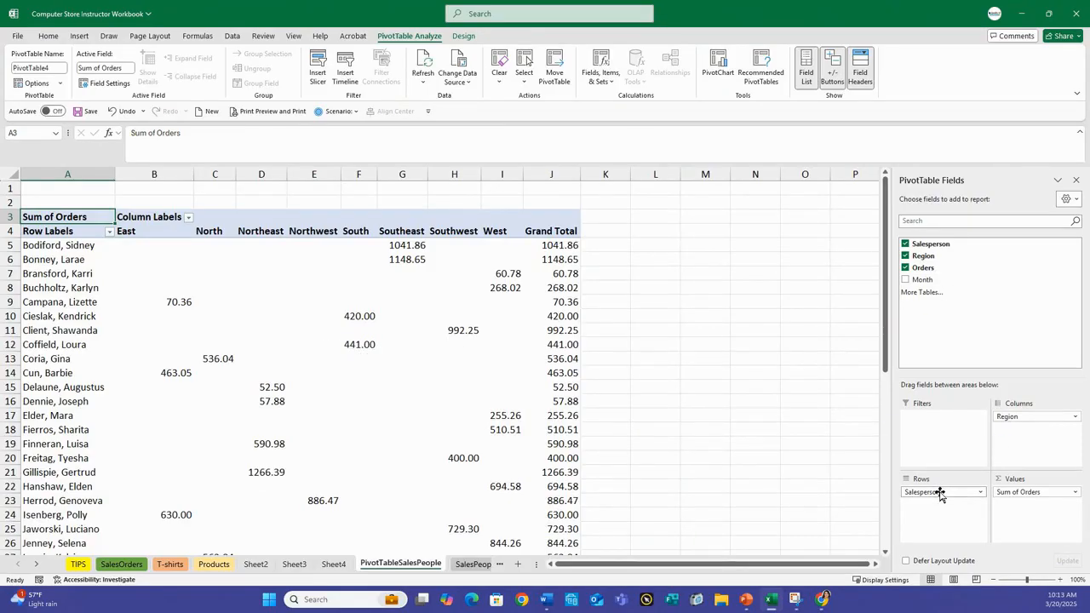
# - Swap the PivotTable layout to Region as rows and Salesperson as columns, and add Month beneath Region in the rows
pyautogui.moveTo(939, 494)
pyautogui.mouseDown()
pyautogui.moveTo(1035, 431)
pyautogui.moveTo(936, 464)
pyautogui.moveTo(927, 501)
pyautogui.moveTo(942, 507)
pyautogui.mouseUp()
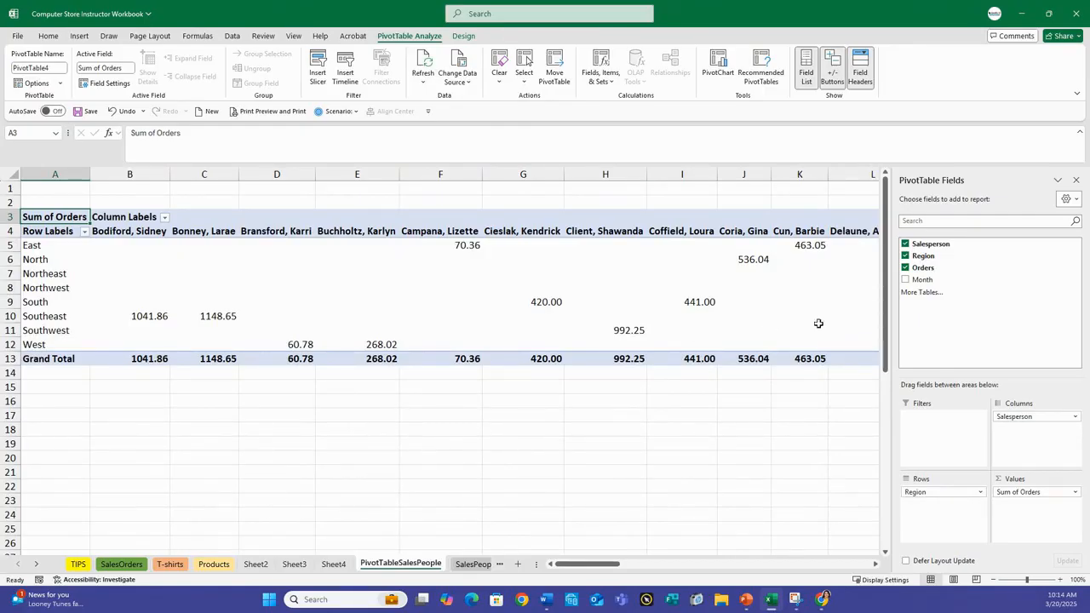
pyautogui.click(906, 279)
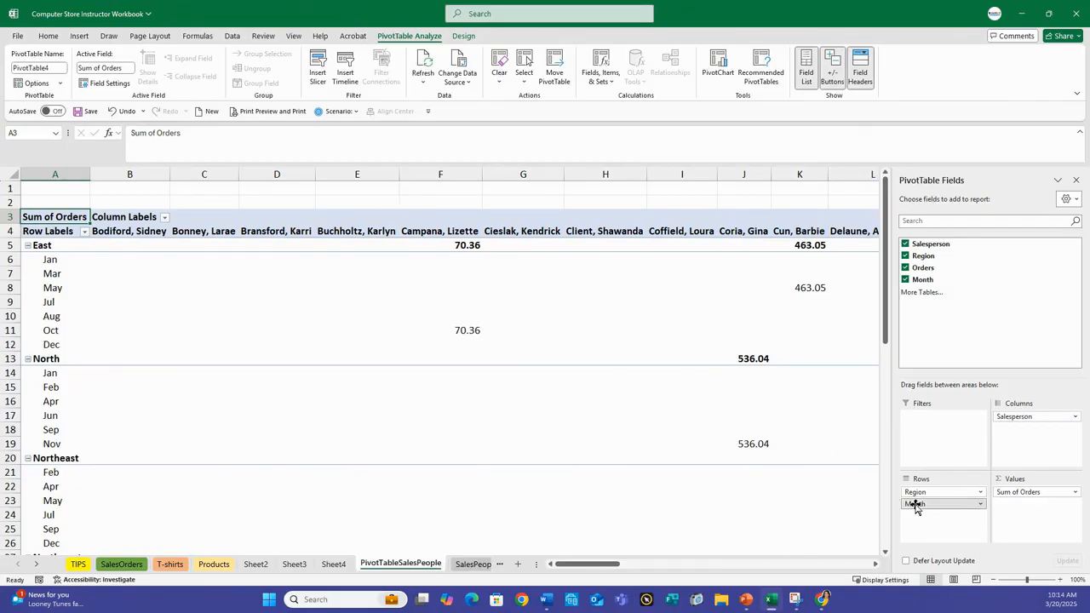
# - Place Month above Region in the PivotTable rows and collapse the Jan, Feb, Mar and Apr groups
pyautogui.moveTo(915, 505); pyautogui.dragTo(917, 486)
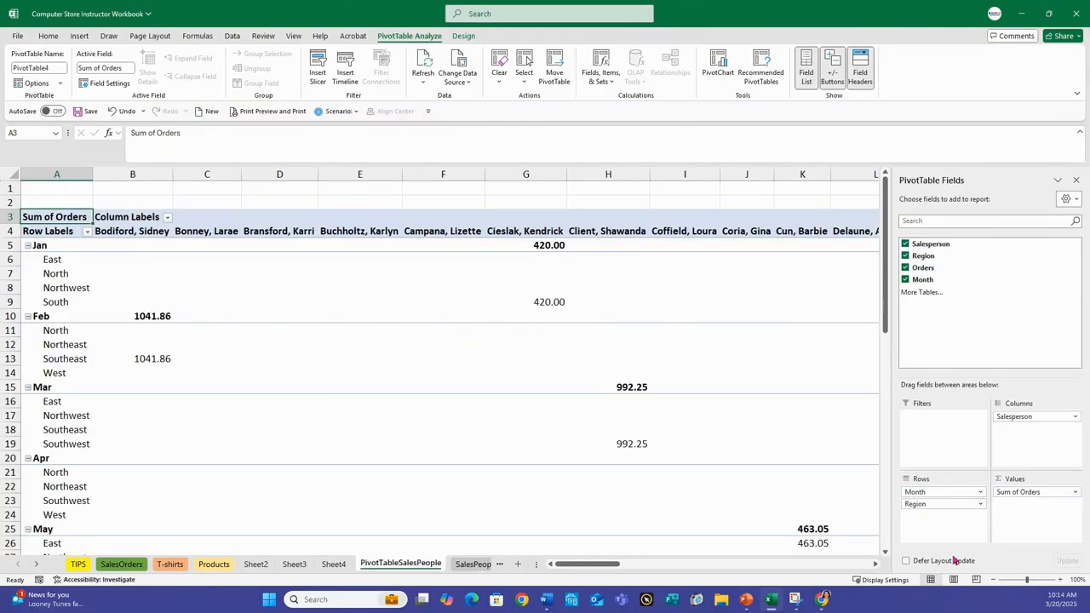
pyautogui.click(27, 245)
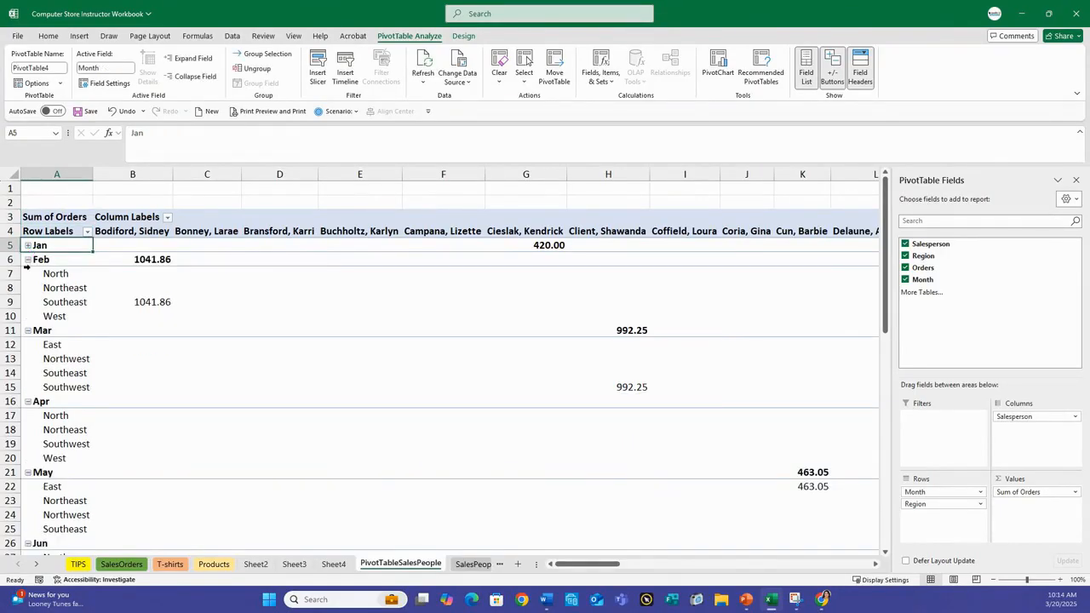
pyautogui.click(27, 260)
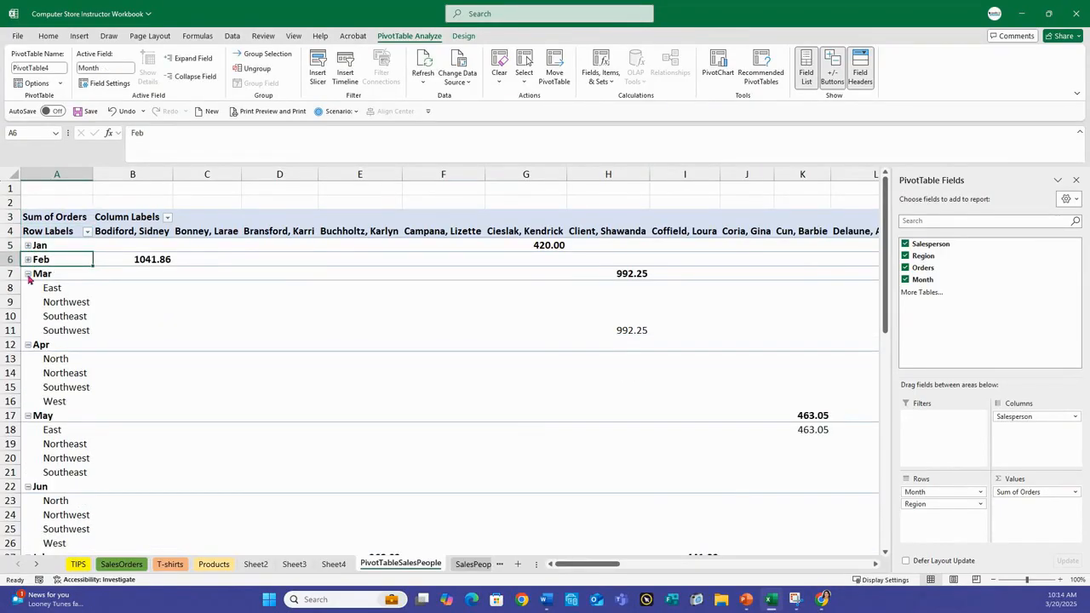
pyautogui.click(28, 273)
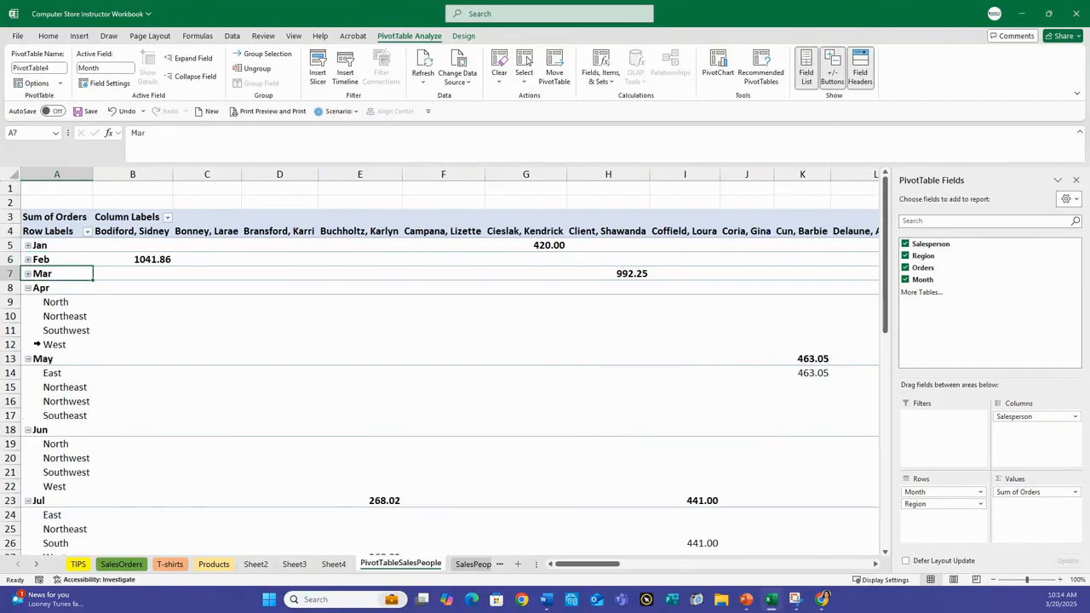
pyautogui.click(28, 288)
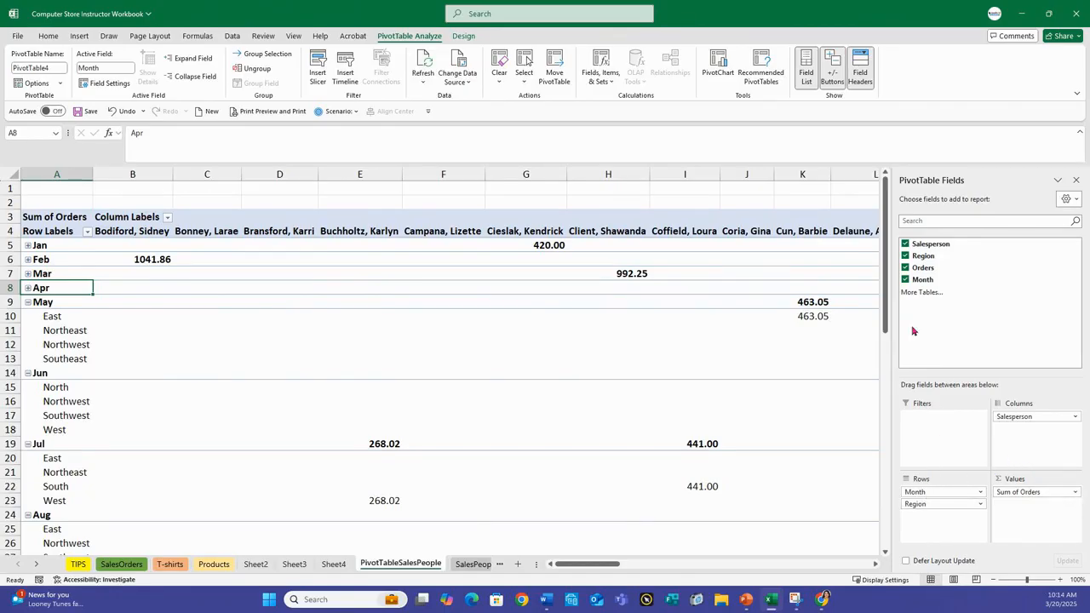
# - Remove Region from the PivotTable, keep Orders as values, and lay it out with Salesperson as rows and Month as columns
pyautogui.click(906, 267)
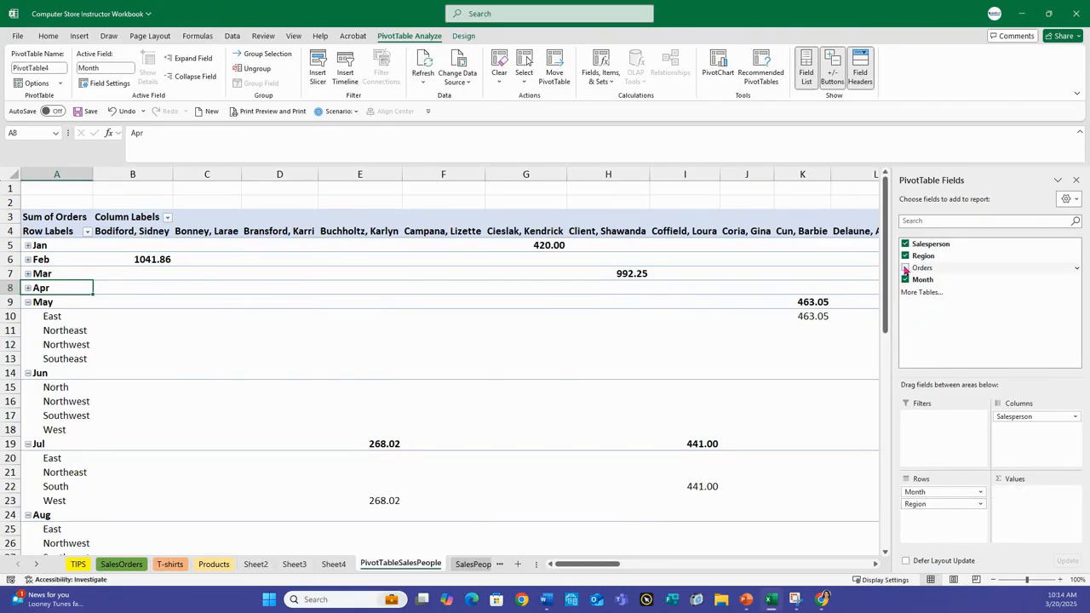
pyautogui.click(905, 267)
pyautogui.click(906, 256)
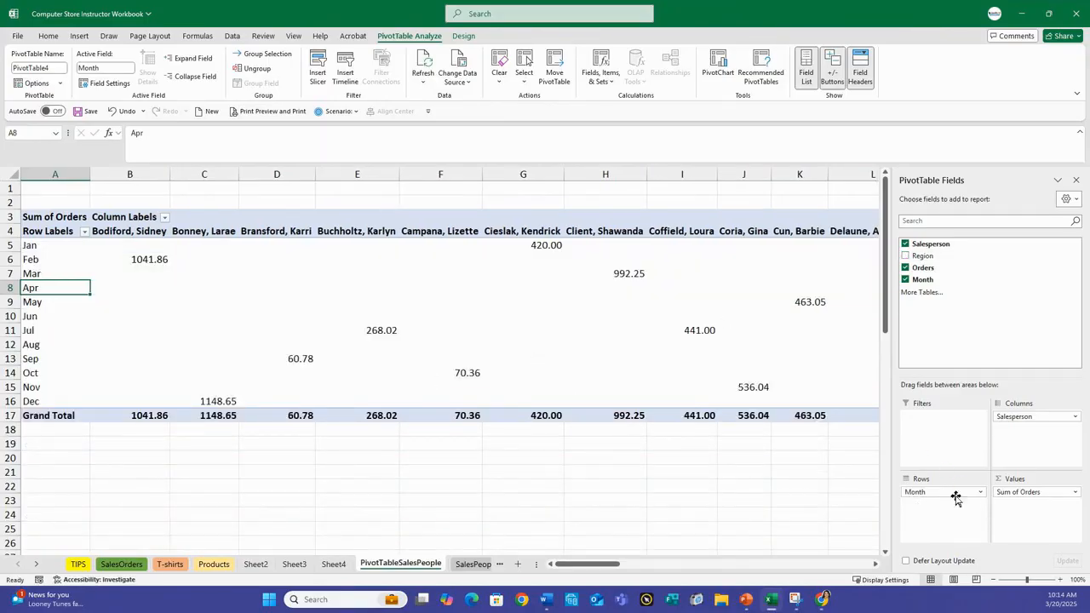
pyautogui.moveTo(937, 494)
pyautogui.mouseDown()
pyautogui.moveTo(996, 467)
pyautogui.moveTo(1034, 431)
pyautogui.moveTo(1006, 439)
pyautogui.moveTo(947, 496)
pyautogui.mouseUp()
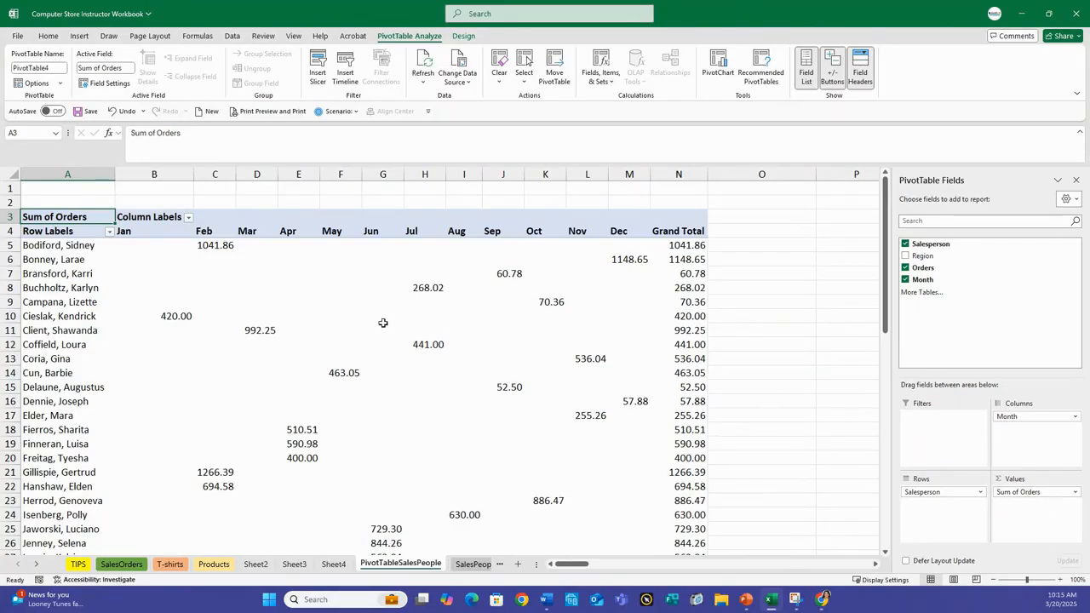
# - Format the Sum of Orders values as Currency with 2 decimal places and the $ symbol
pyautogui.click(1077, 496)
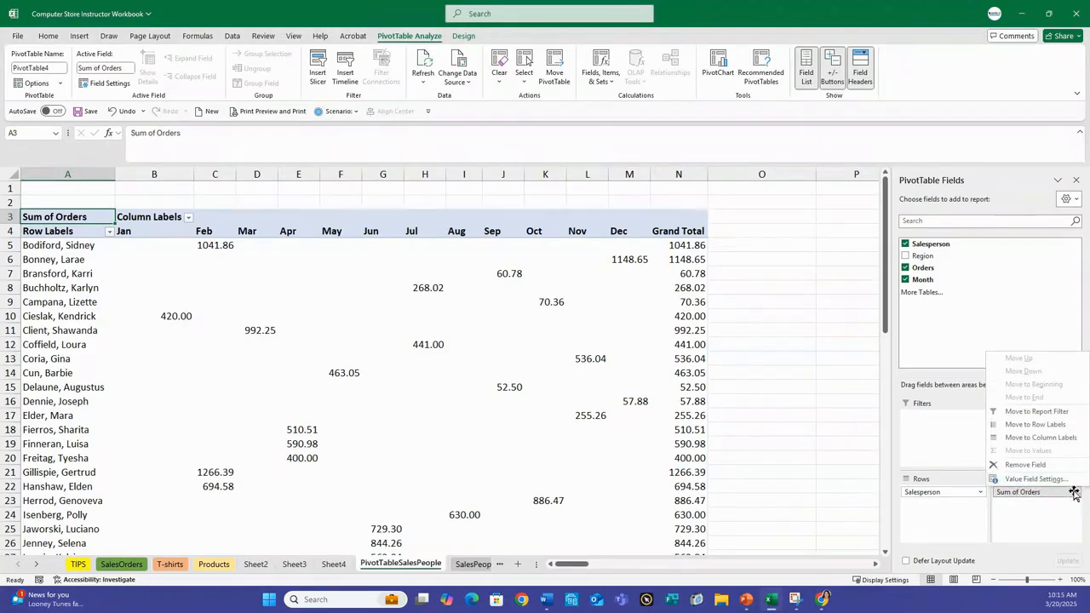
pyautogui.click(1033, 480)
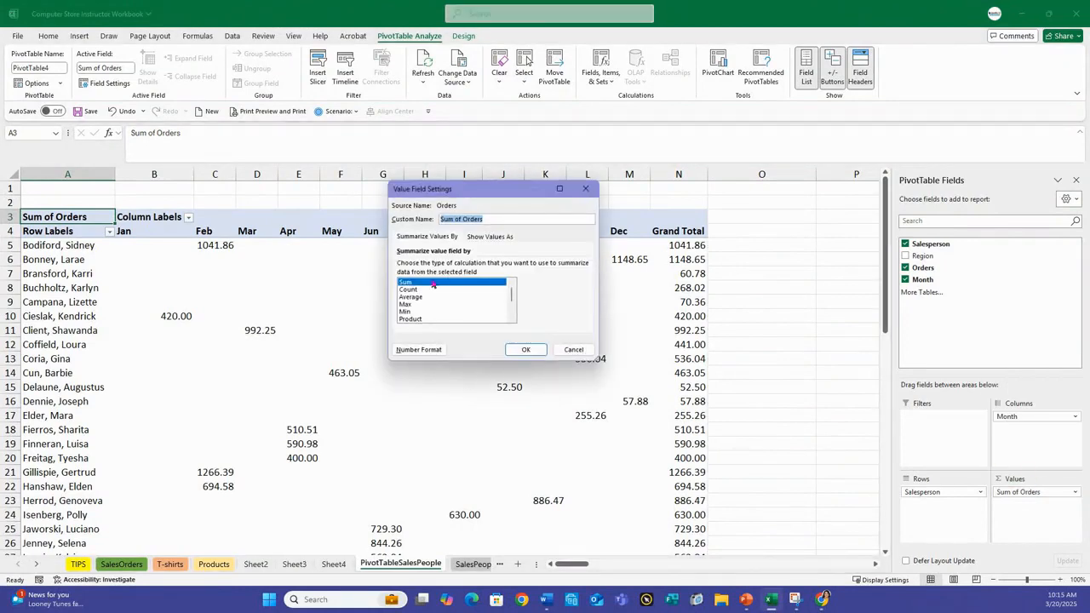
pyautogui.click(423, 355)
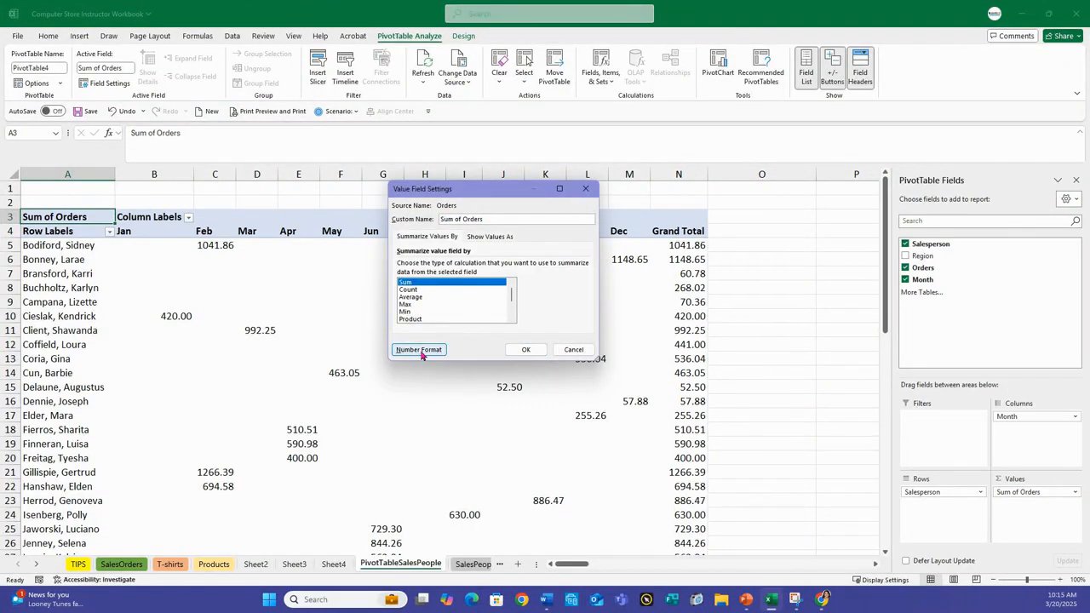
pyautogui.click(369, 202)
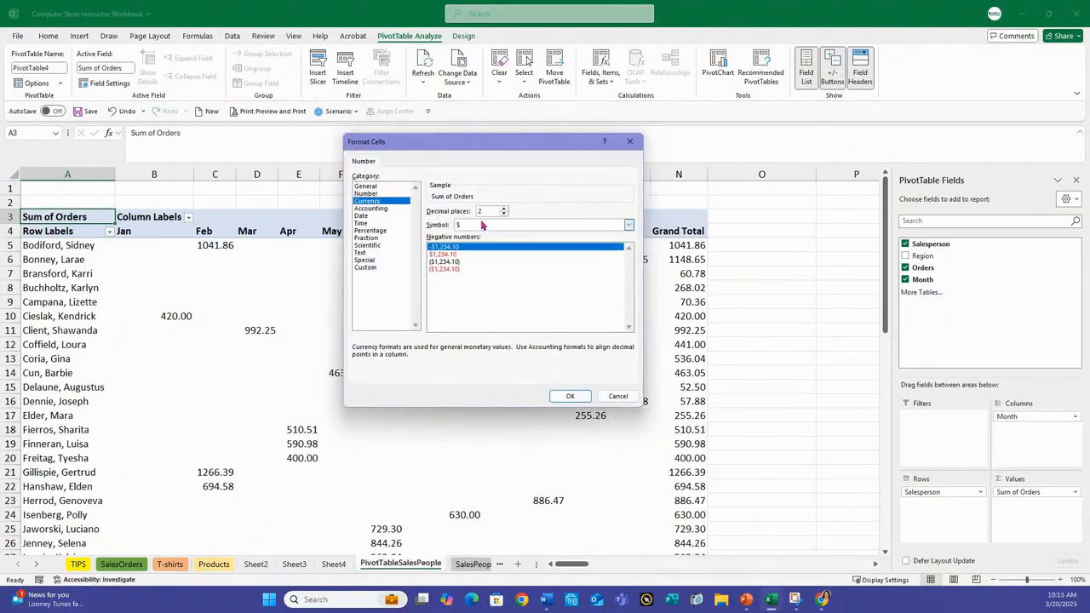
pyautogui.click(569, 396)
pyautogui.click(525, 349)
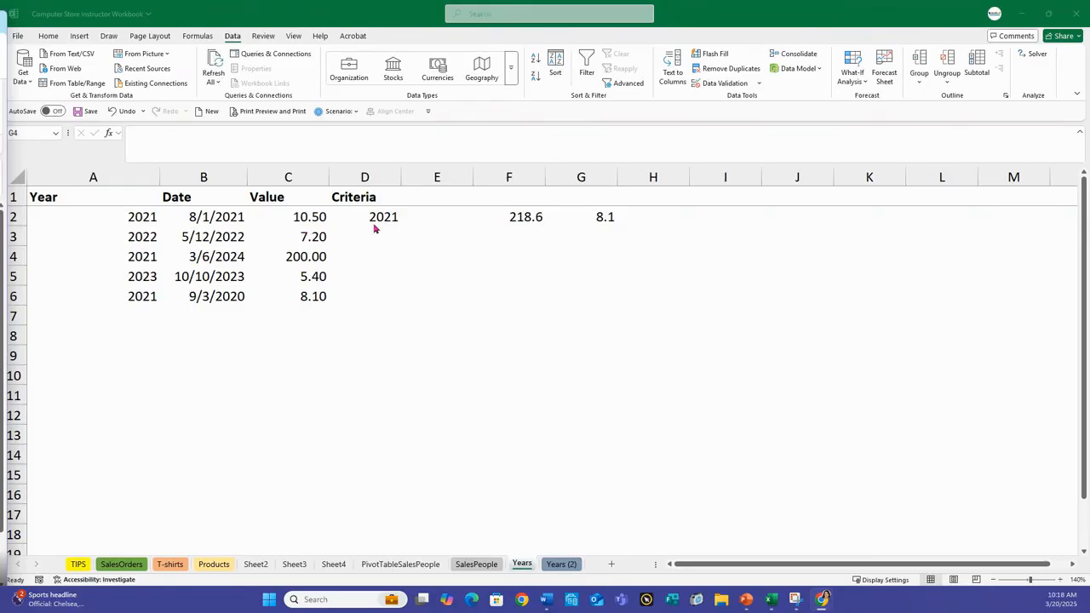
# - Clear cell F2 on the Years sheet and start a SUMIF function there with its Function Arguments dialog open
pyautogui.click(511, 223)
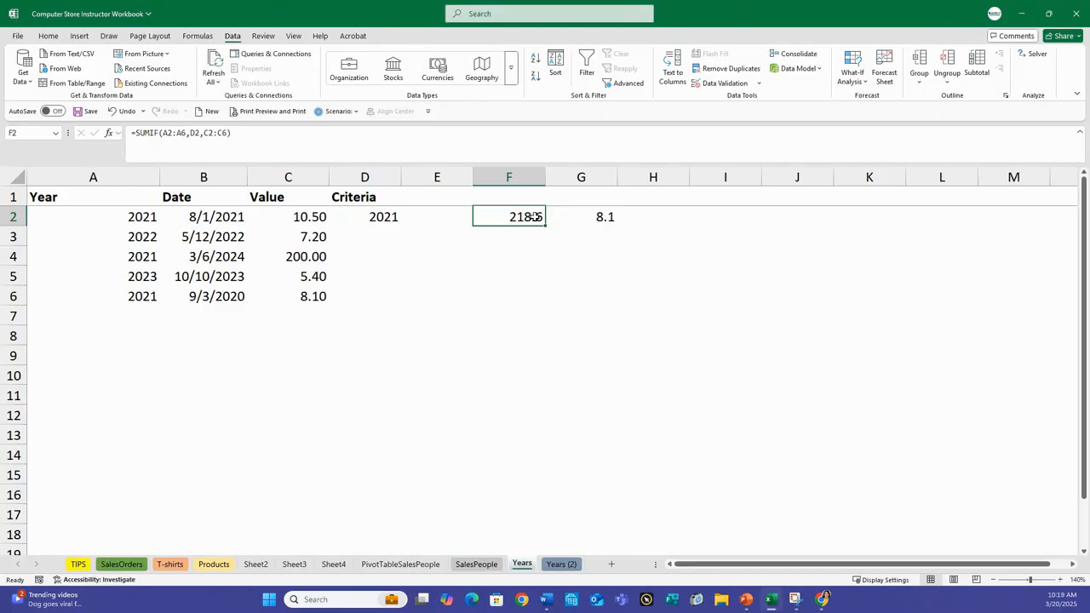
pyautogui.press('Delete')
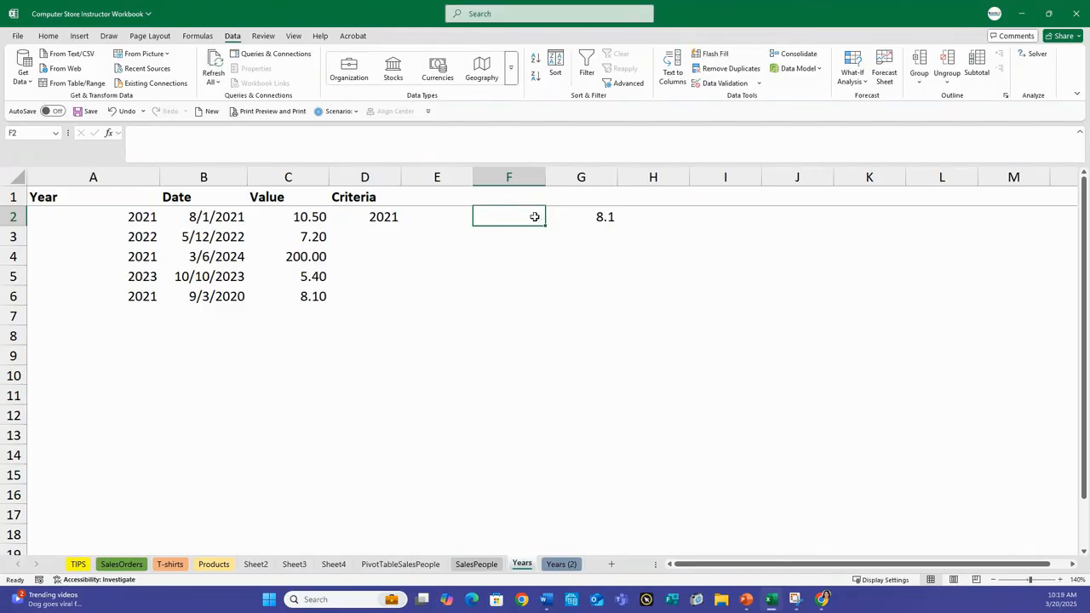
pyautogui.write('=')
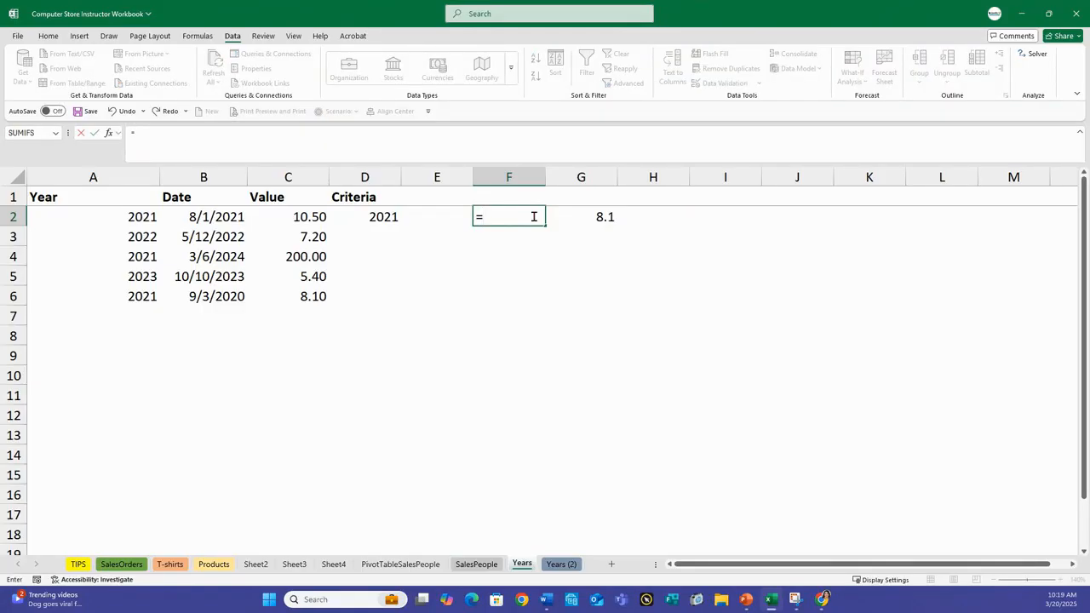
pyautogui.write('sum')
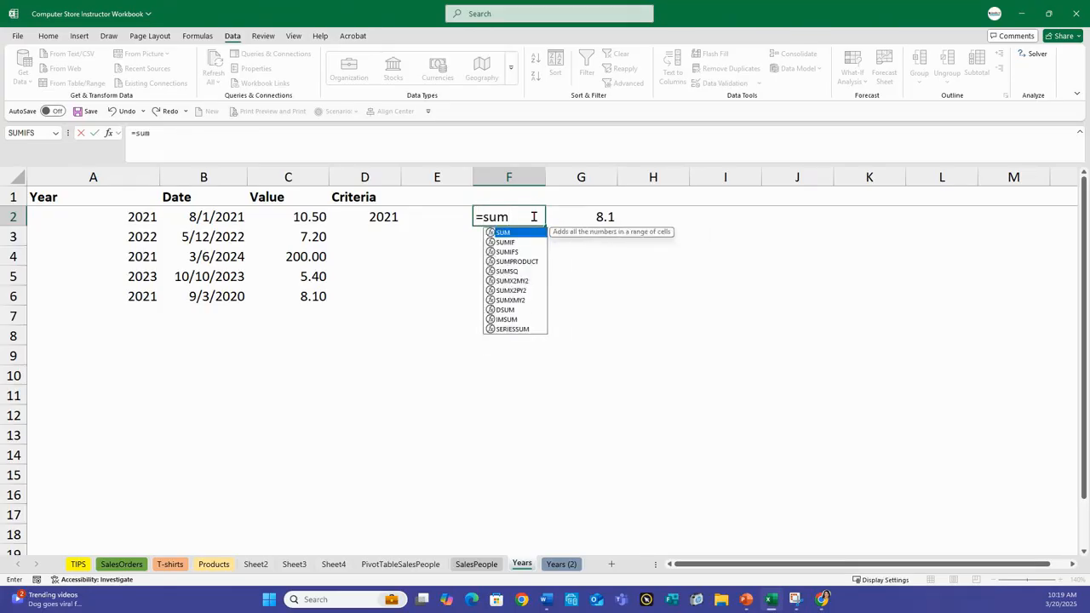
pyautogui.doubleClick(504, 242)
pyautogui.click(197, 36)
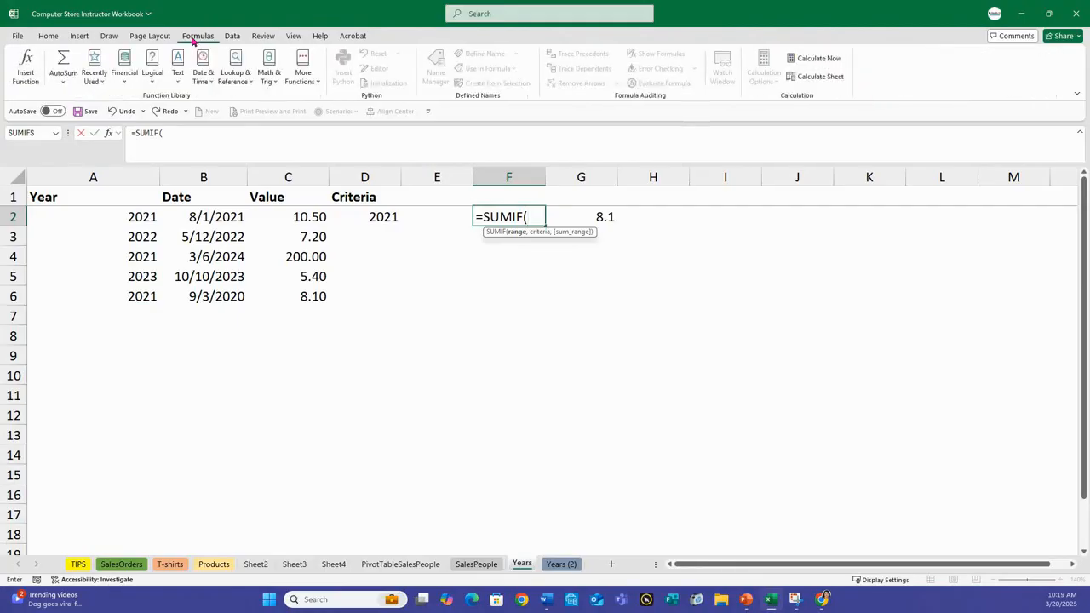
pyautogui.click(27, 78)
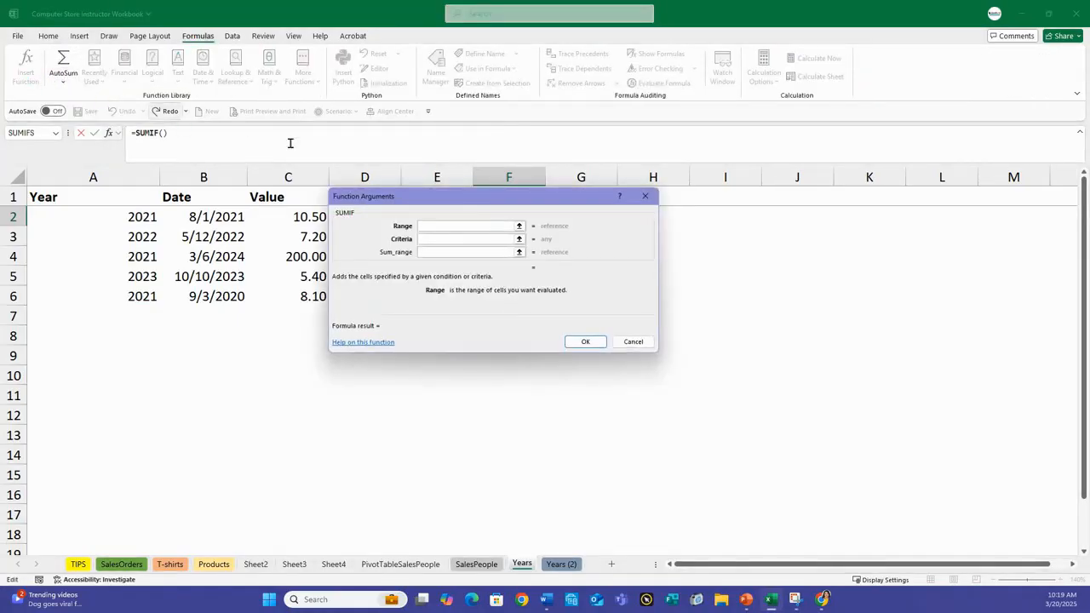
# - Complete the SUMIF in F2 with range A2:A6, criteria D2 and sum range C2:C6
pyautogui.moveTo(487, 202); pyautogui.dragTo(738, 199)
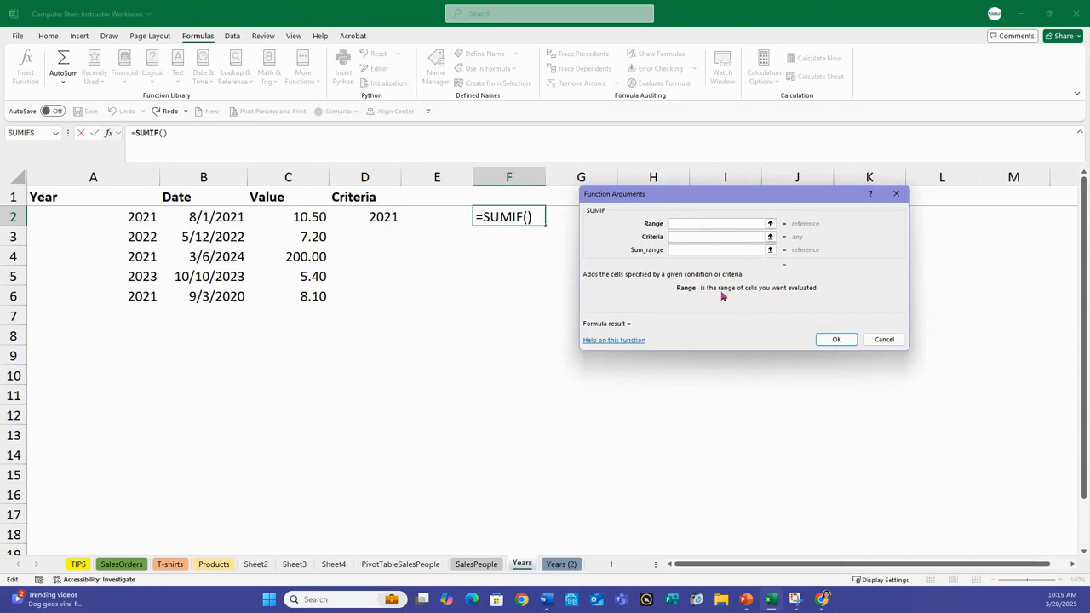
pyautogui.moveTo(138, 217); pyautogui.dragTo(128, 293)
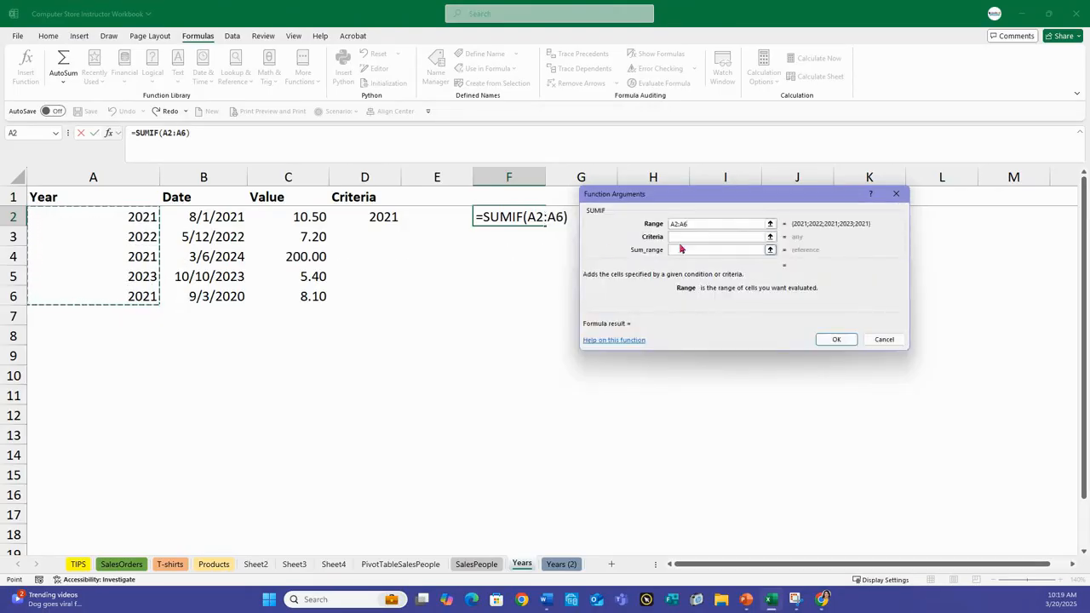
pyautogui.click(681, 240)
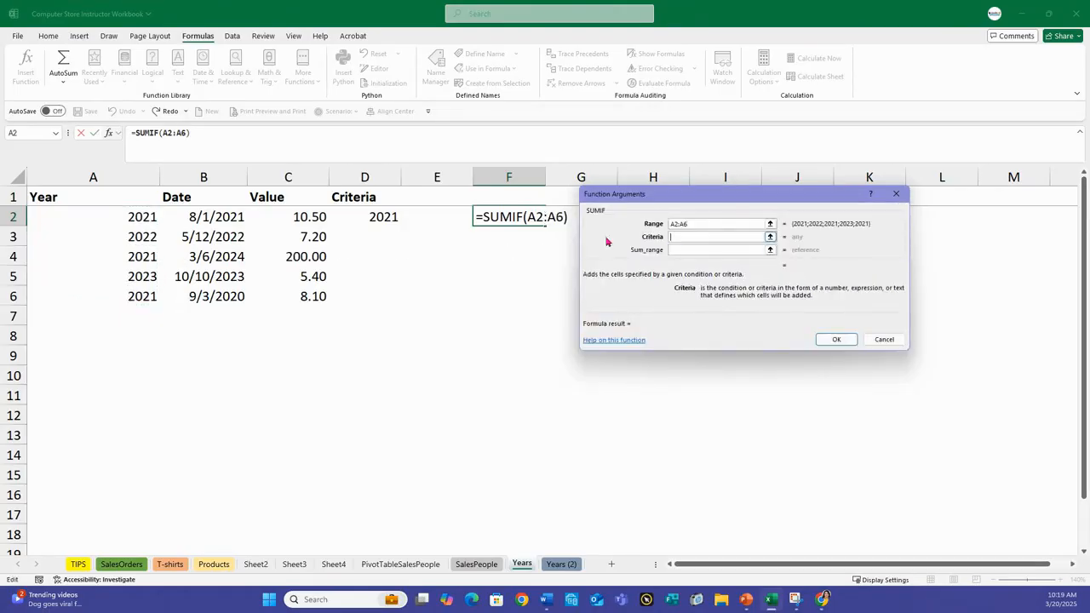
pyautogui.click(363, 218)
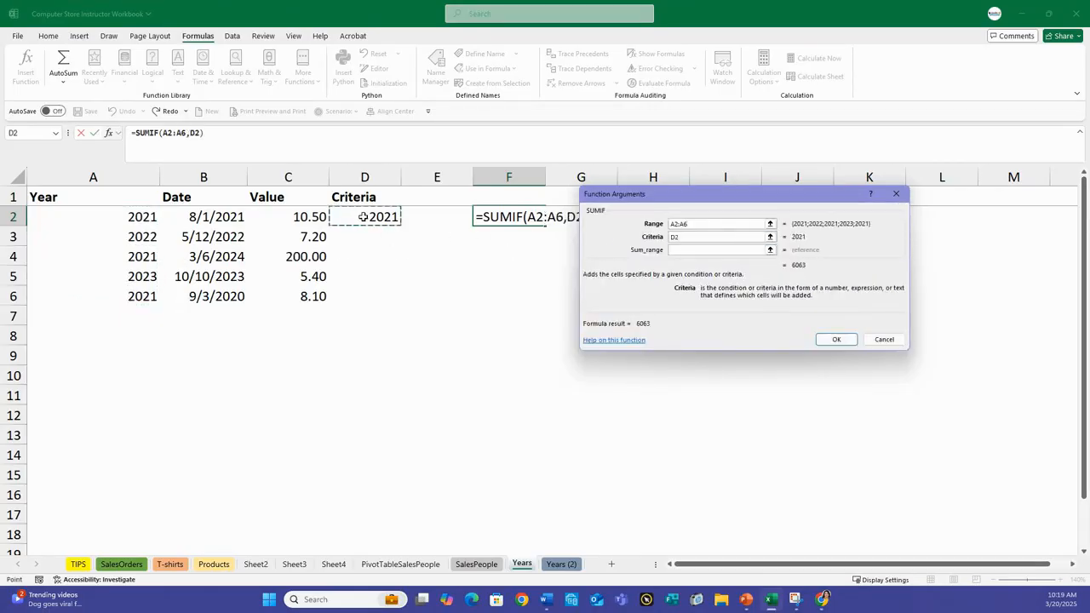
pyautogui.click(675, 250)
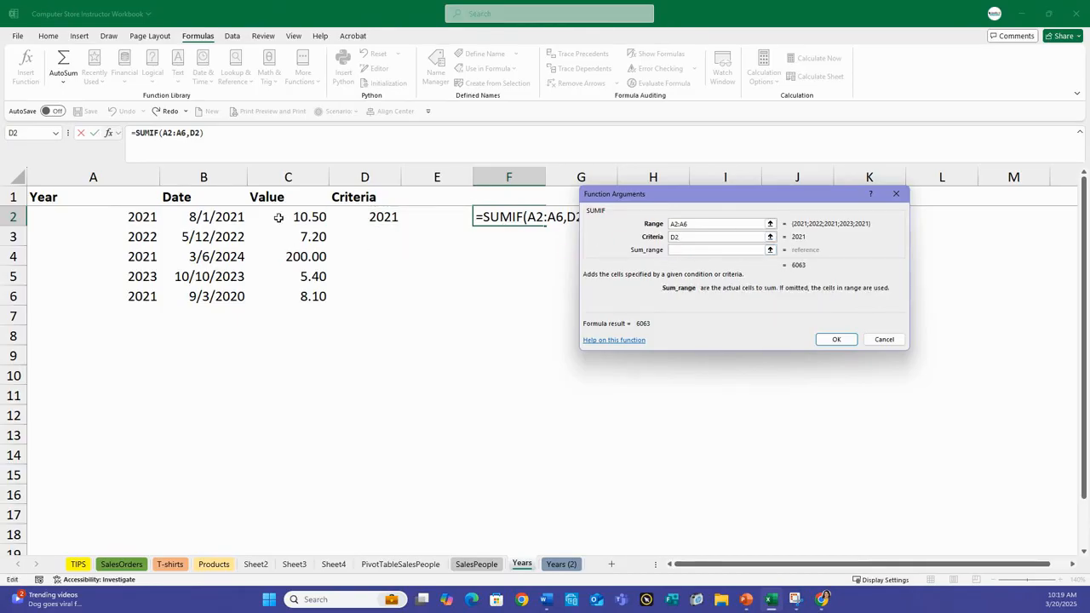
pyautogui.moveTo(280, 216); pyautogui.dragTo(287, 296)
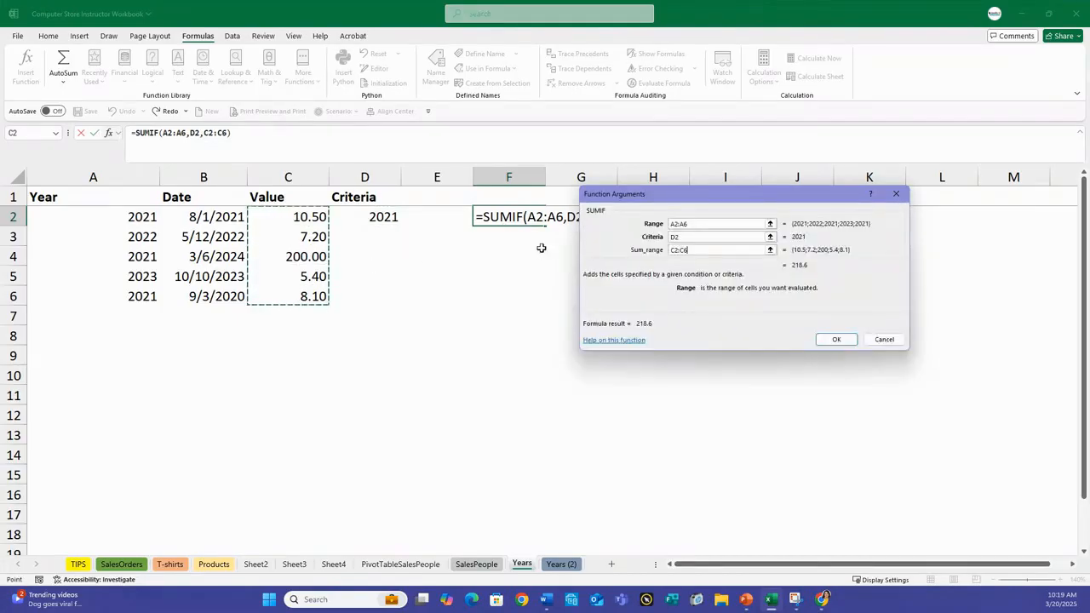
pyautogui.click(834, 340)
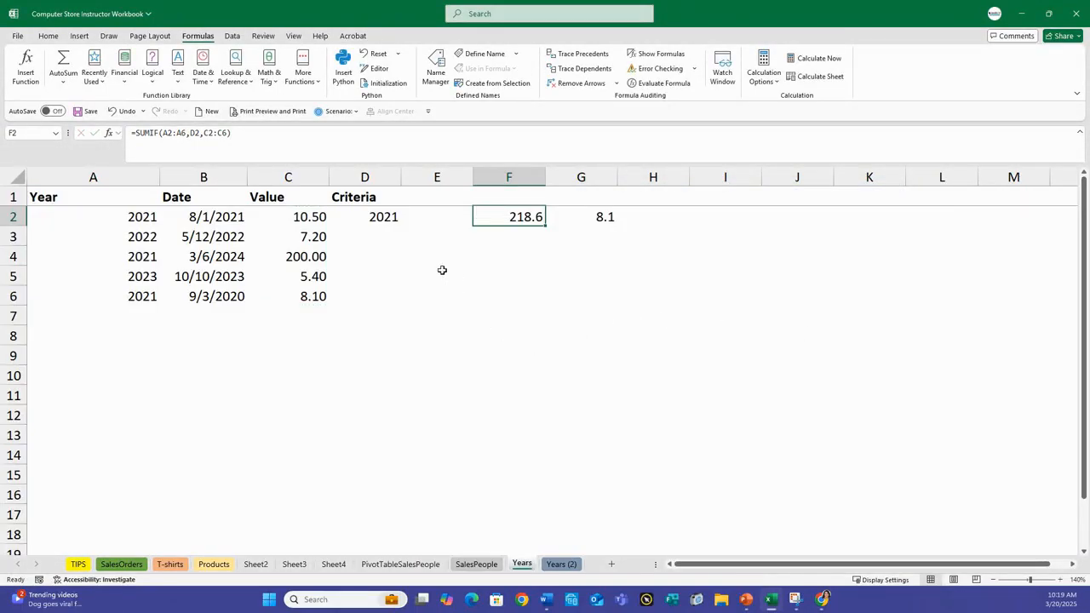
# - Test the SUMIF formula by changing the criteria year in D2 first to 2023 and finally to 2022
pyautogui.click(375, 214)
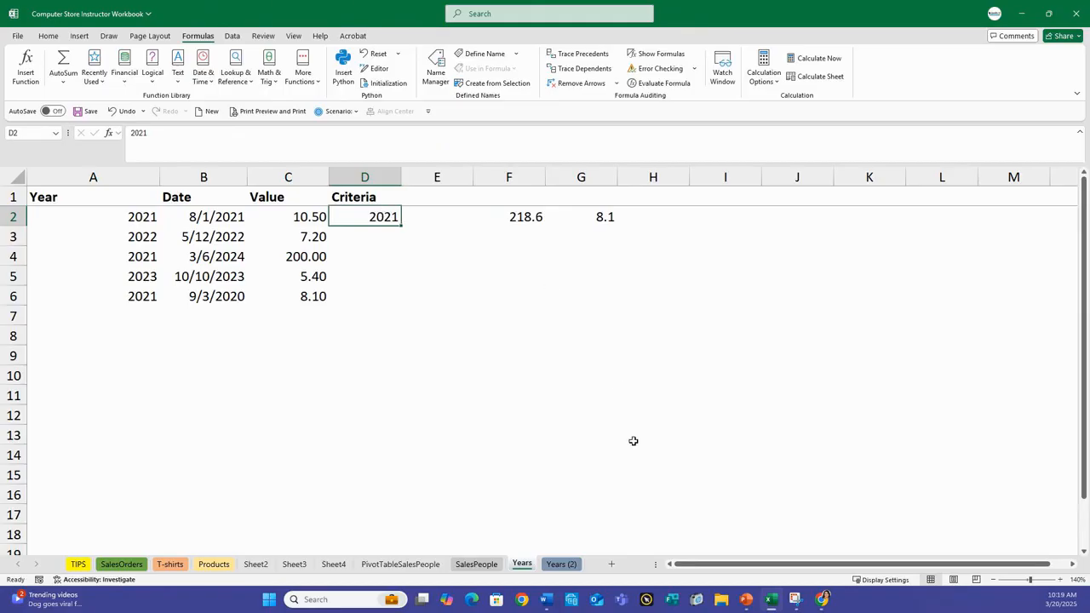
pyautogui.write('20')
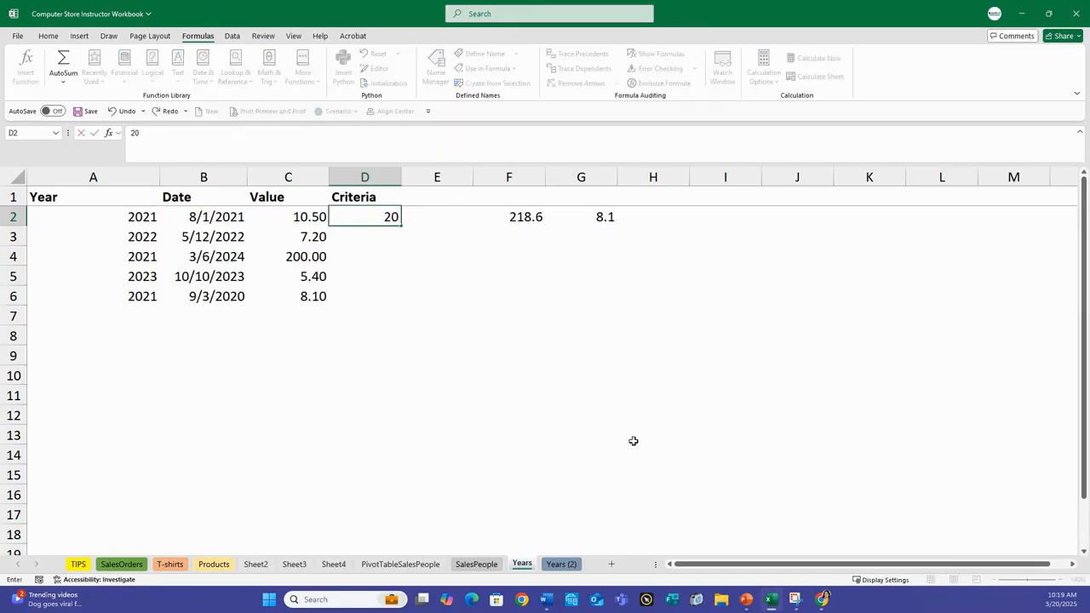
pyautogui.write('23')
pyautogui.press('Return')
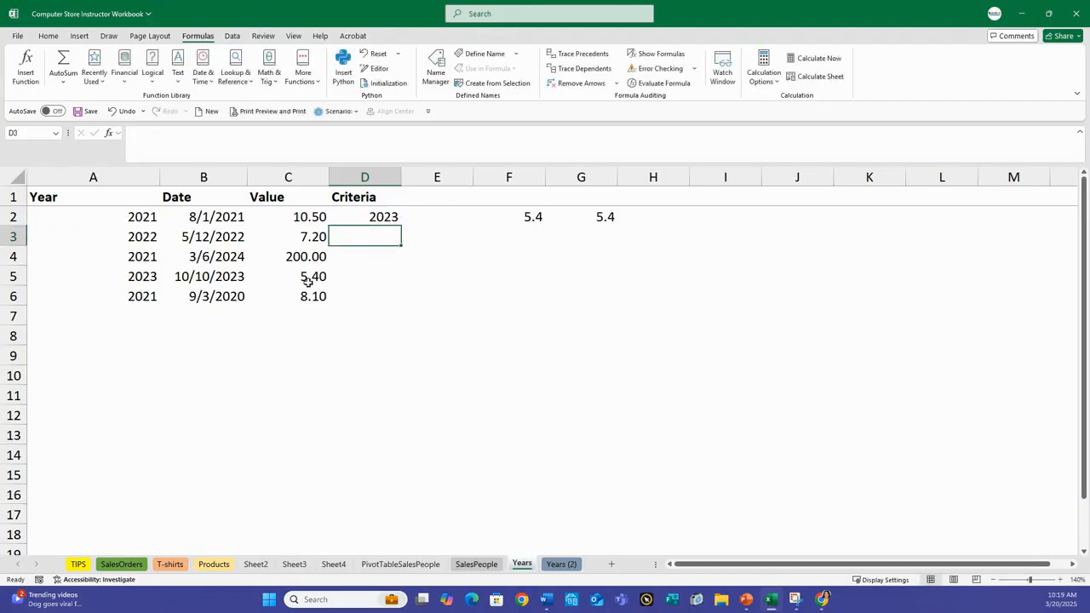
pyautogui.click(364, 216)
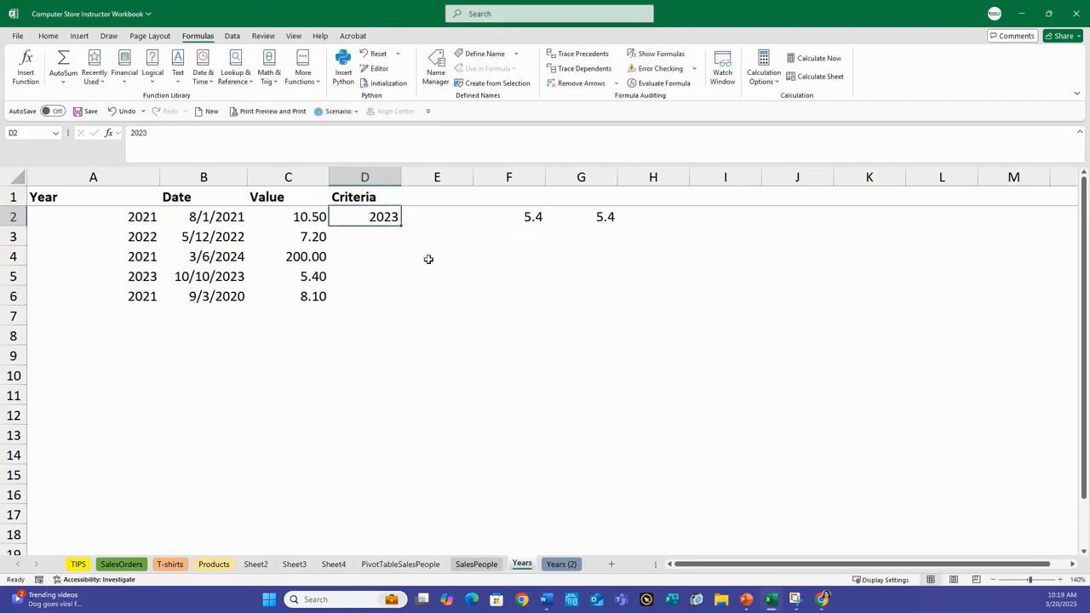
pyautogui.write('2022')
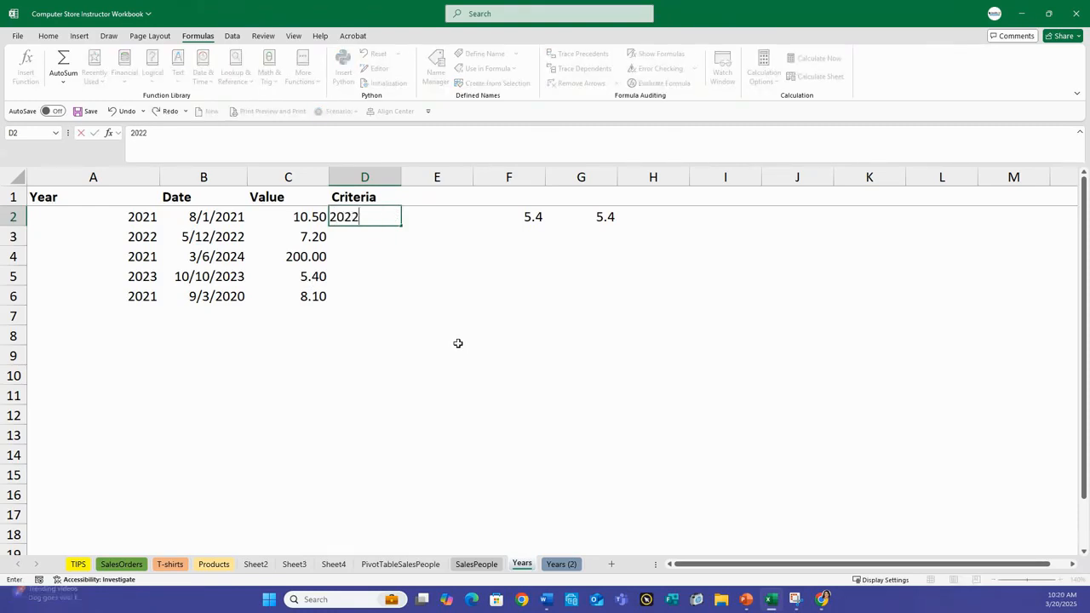
pyautogui.press('Return')
pyautogui.click(380, 217)
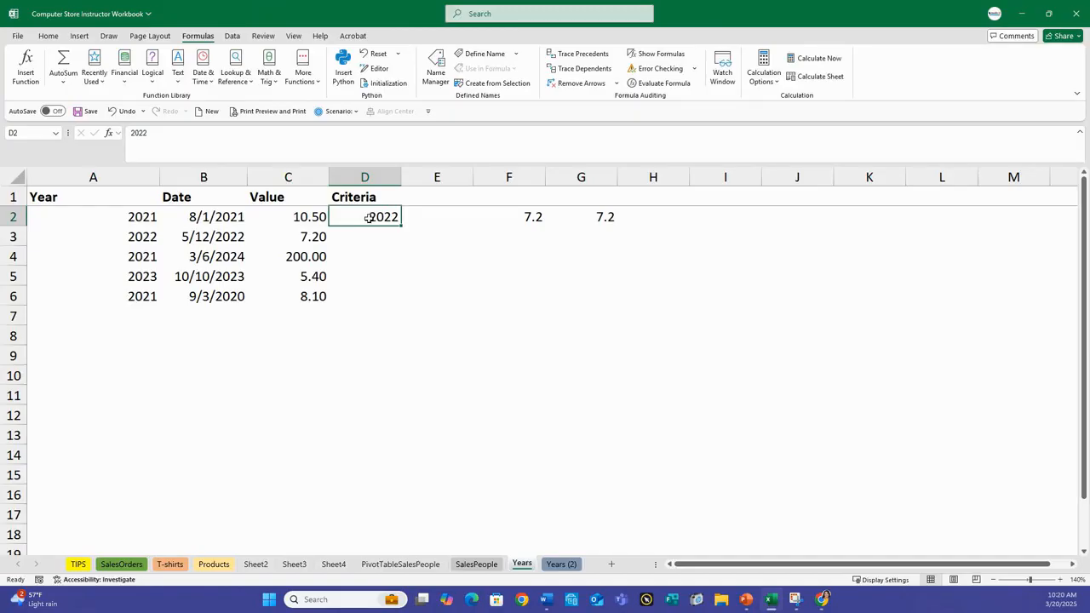
pyautogui.click(505, 216)
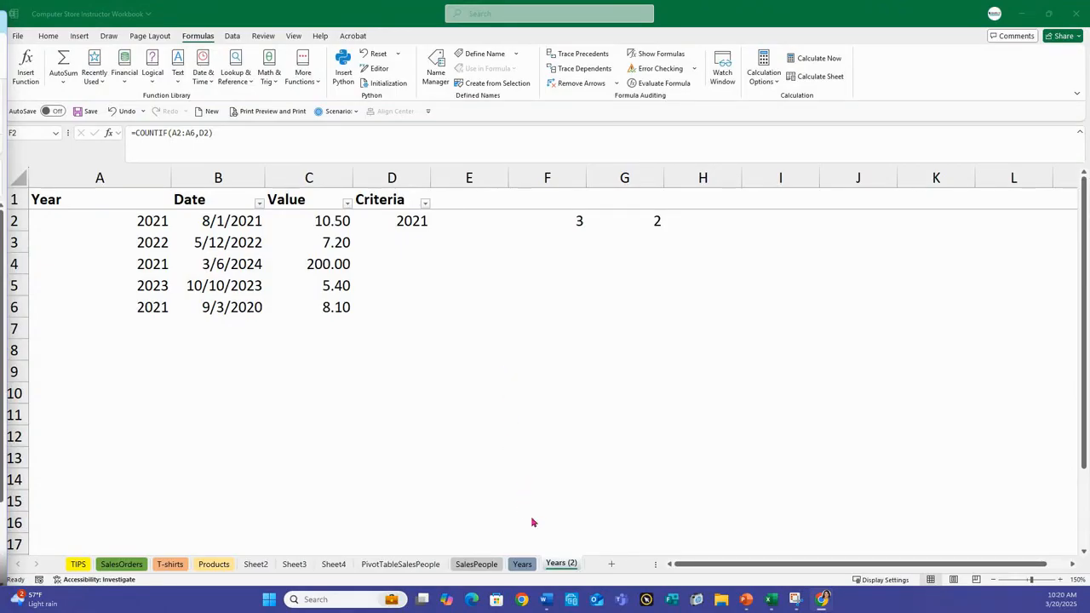
# - Test the COUNTIF formula in F2 on the Years (2) sheet by setting the criteria year in D2 to 2022
pyautogui.click(551, 222)
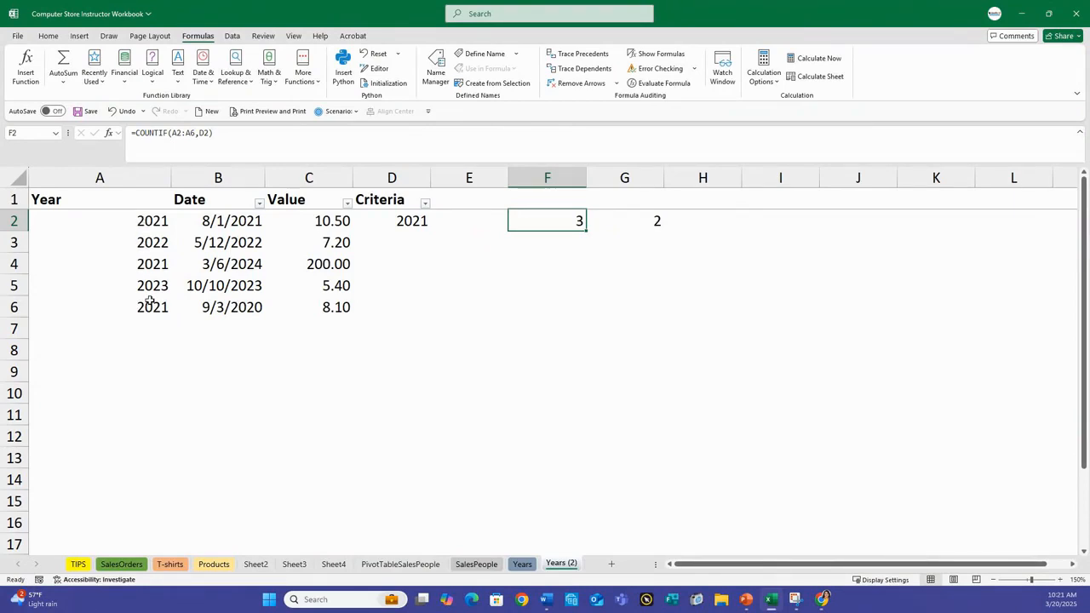
pyautogui.click(417, 219)
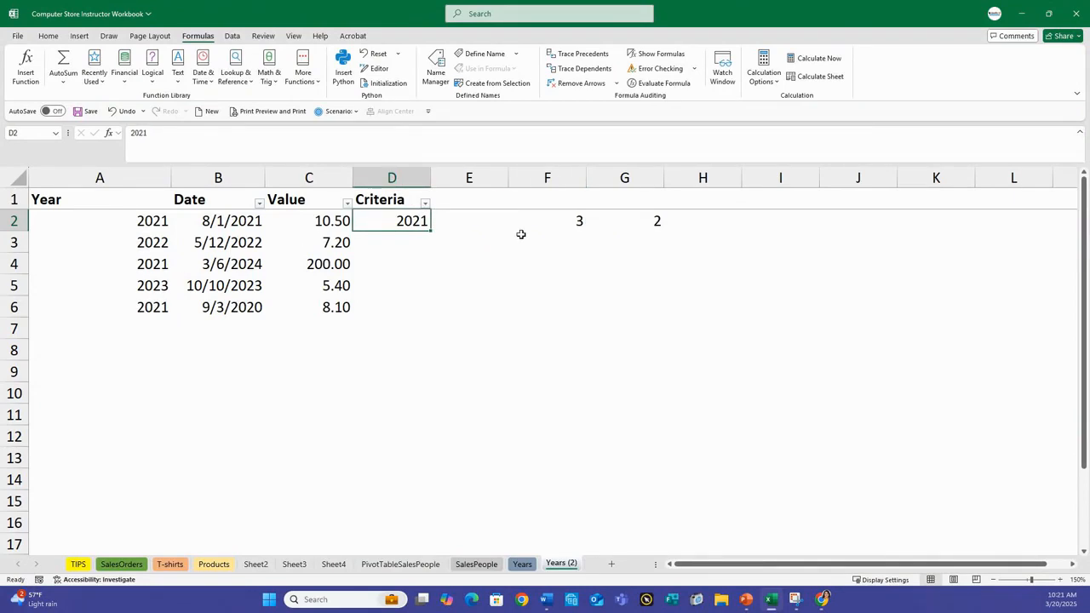
pyautogui.write('2022')
pyautogui.press('Return')
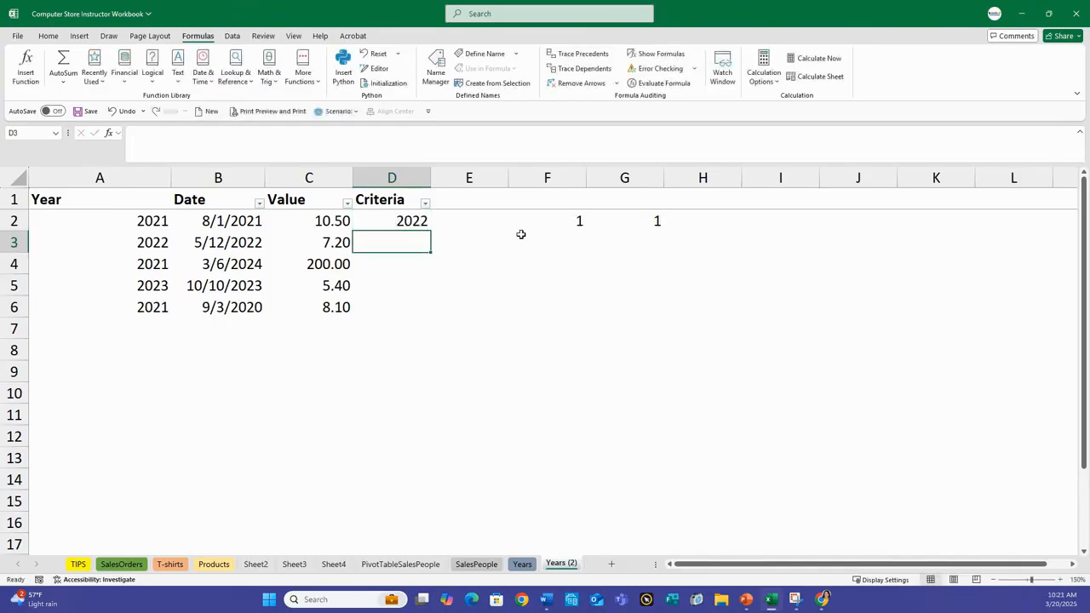
# - Clear F2 and rebuild its COUNTIF formula through the Function Arguments dialog with range A2:A6 and criteria D2
pyautogui.click(545, 219)
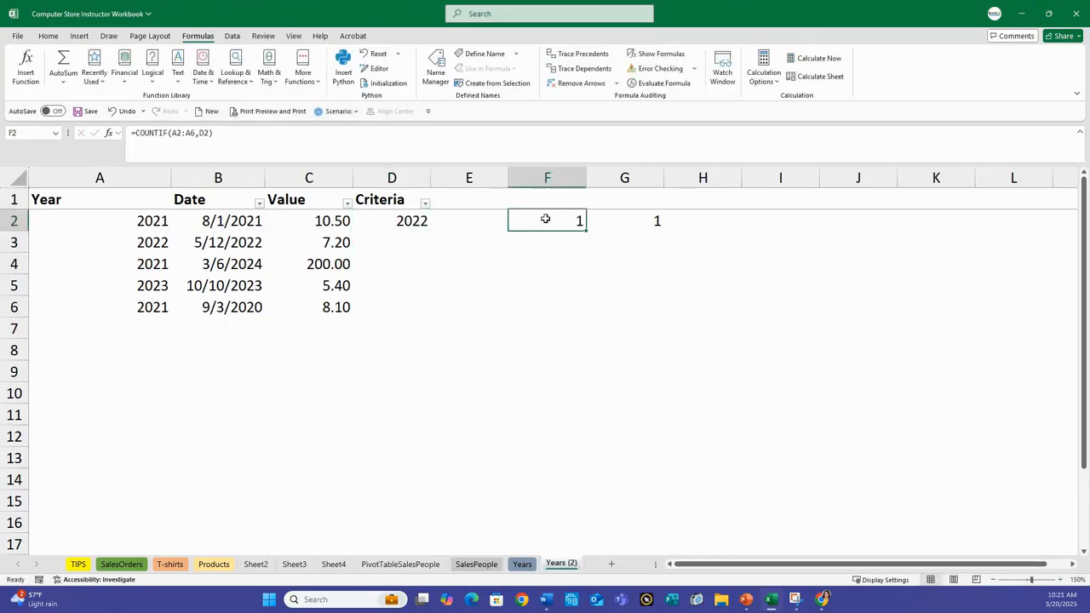
pyautogui.press('BackSpace')
pyautogui.write('=c')
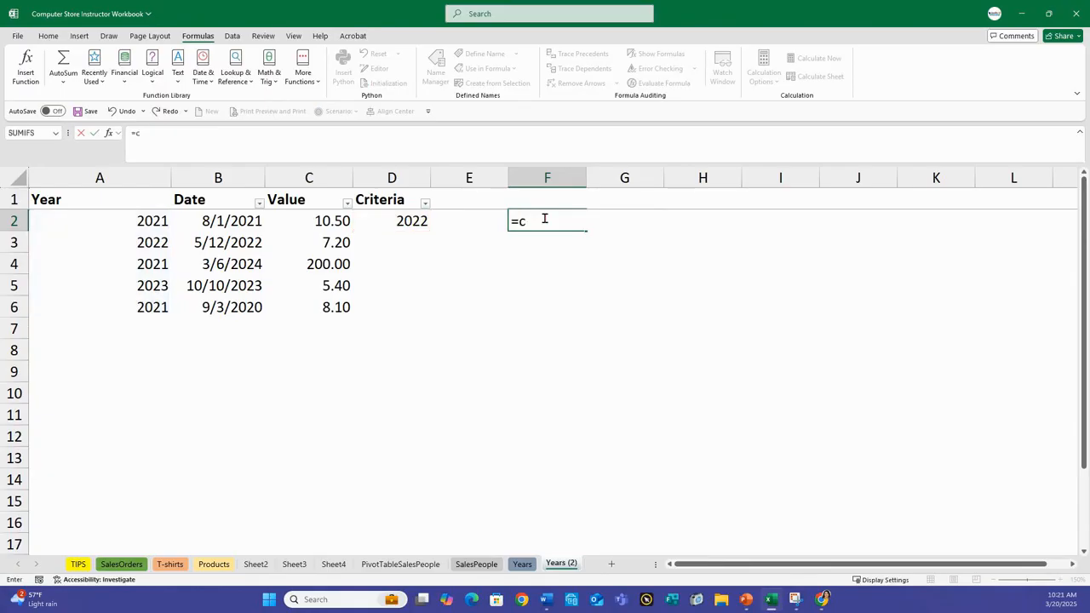
pyautogui.write('ount')
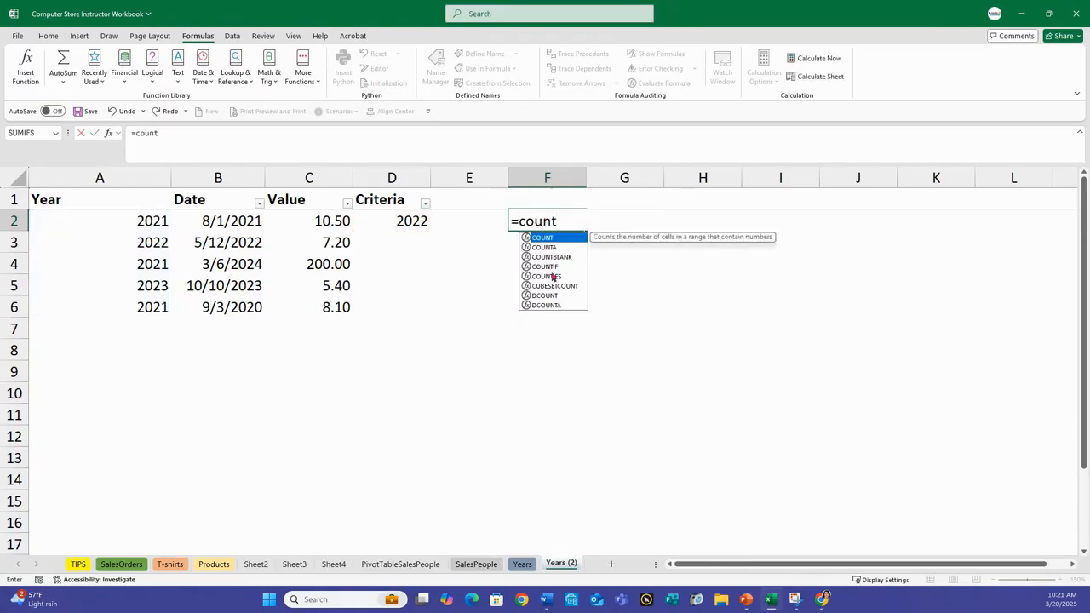
pyautogui.doubleClick(543, 267)
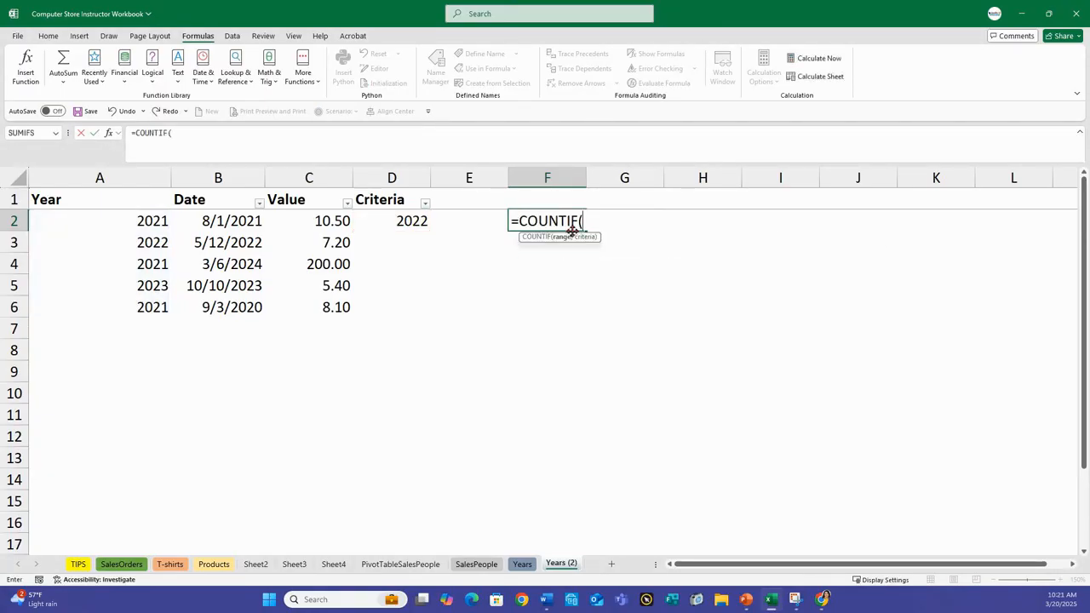
pyautogui.click(26, 67)
pyautogui.moveTo(661, 204); pyautogui.dragTo(495, 283)
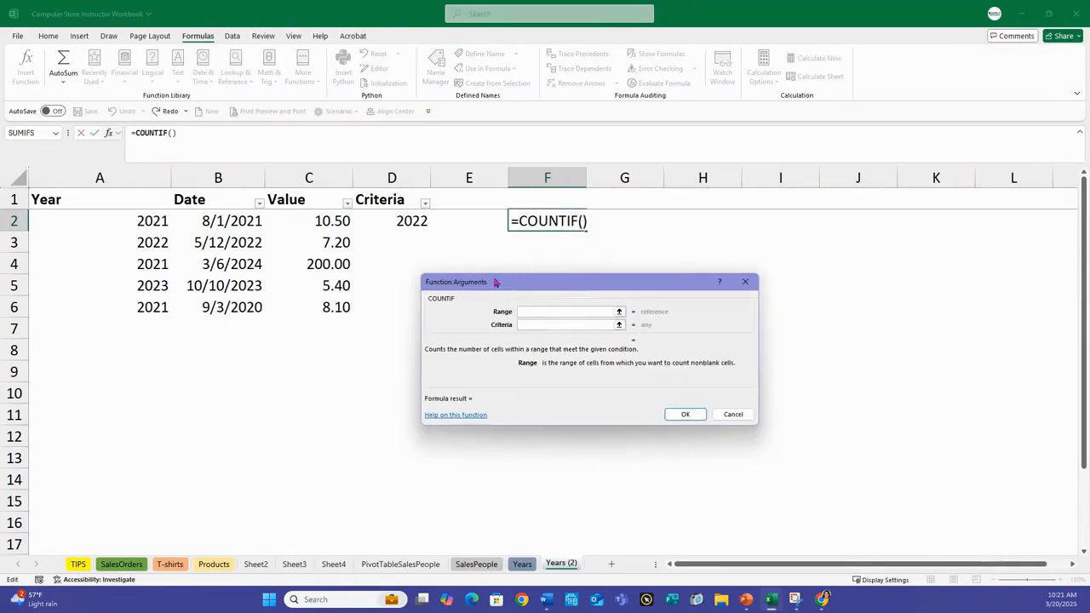
pyautogui.moveTo(147, 221); pyautogui.dragTo(138, 309)
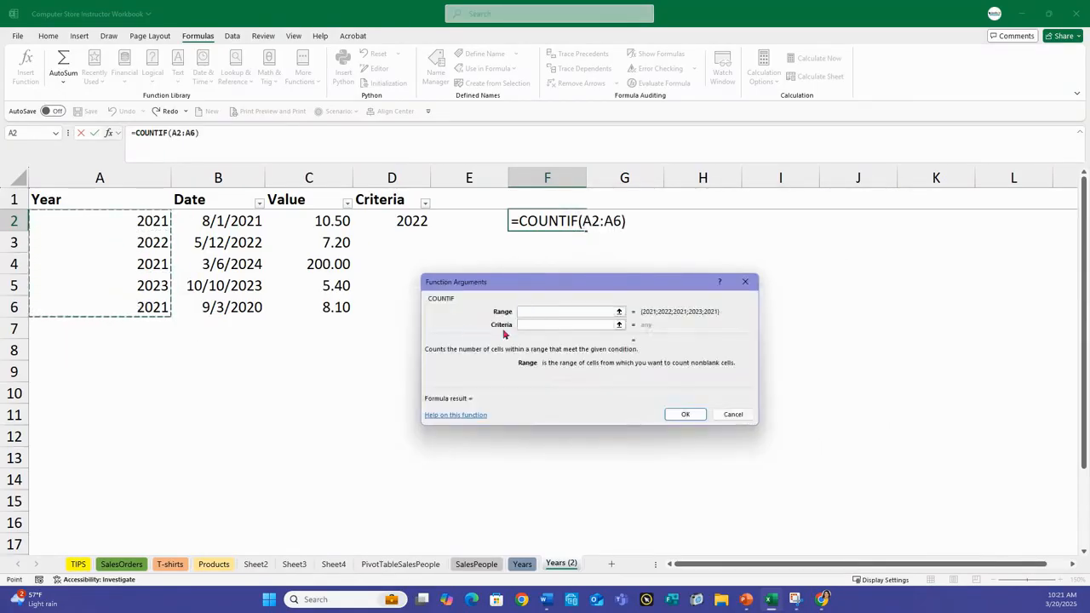
pyautogui.click(540, 324)
pyautogui.click(396, 220)
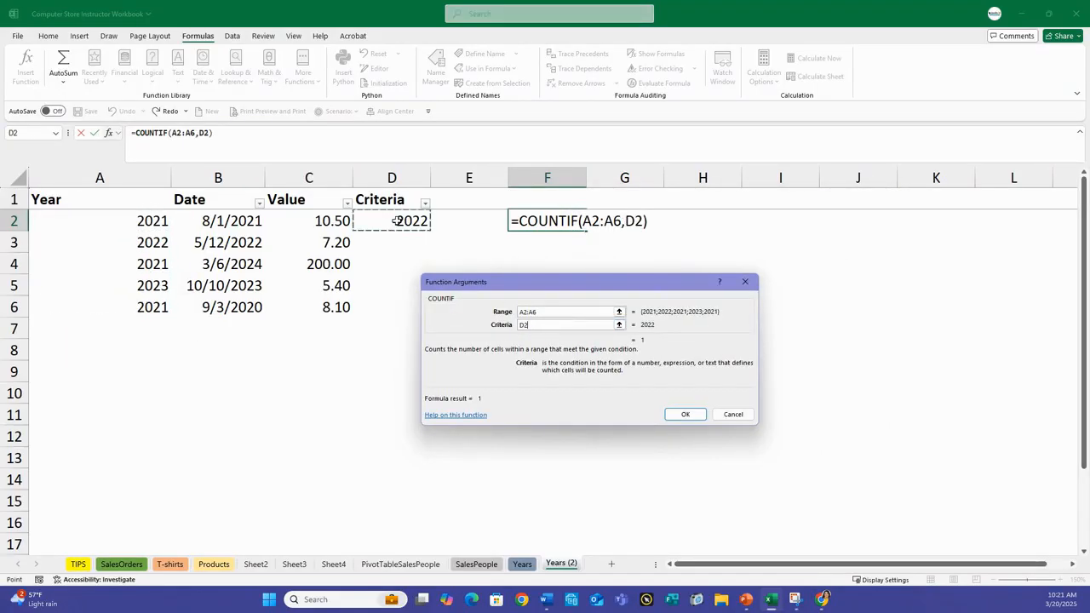
pyautogui.click(686, 414)
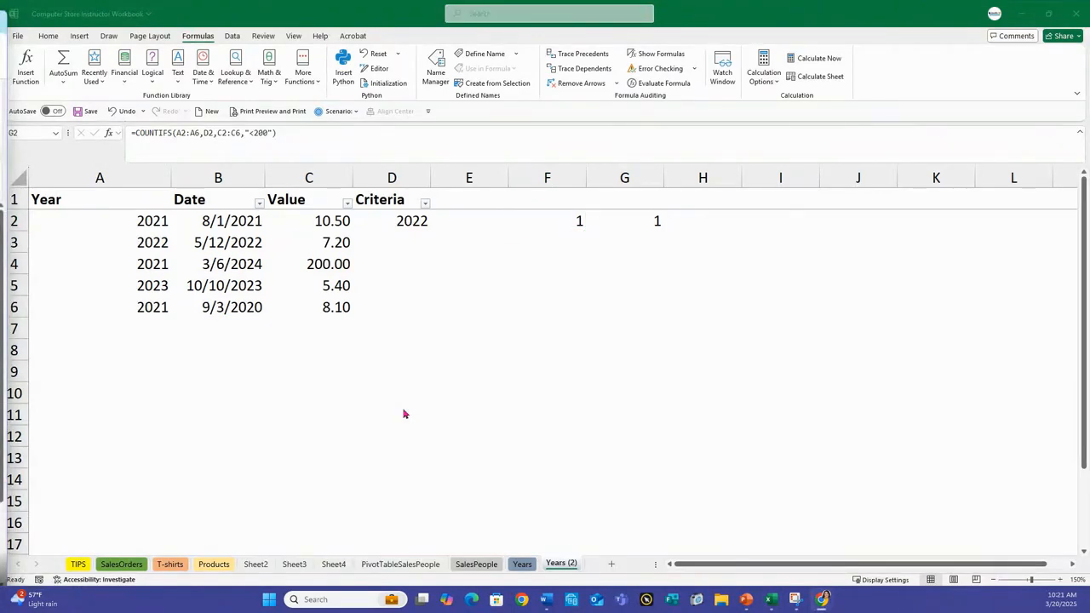
# - Change the second criterion of the COUNTIFS formula in G2 to "<8" through its function arguments
pyautogui.click(625, 221)
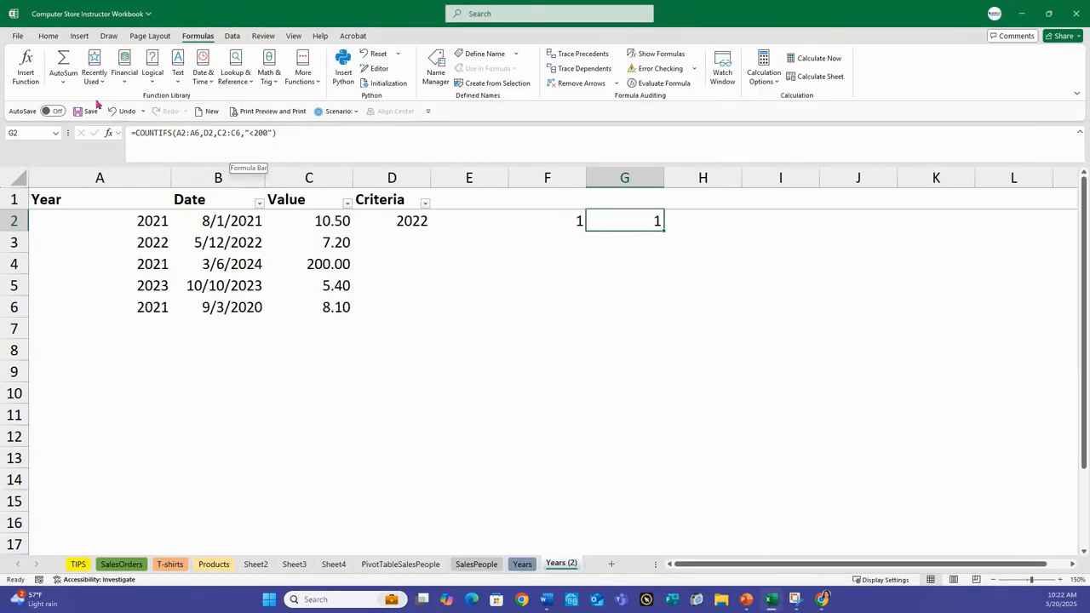
pyautogui.click(26, 74)
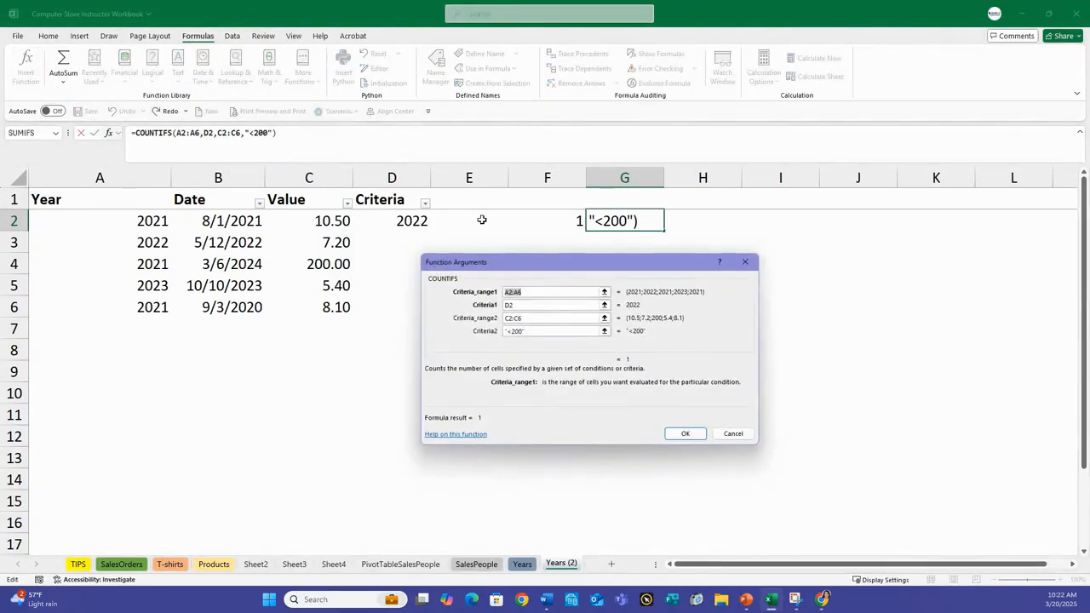
pyautogui.moveTo(540, 270); pyautogui.dragTo(632, 269)
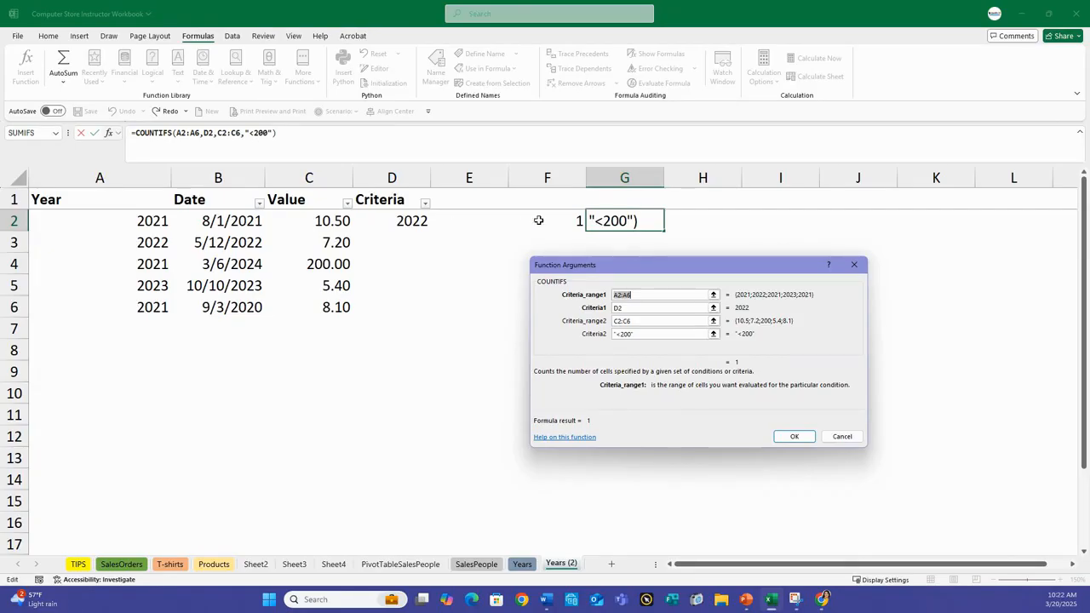
pyautogui.click(627, 335)
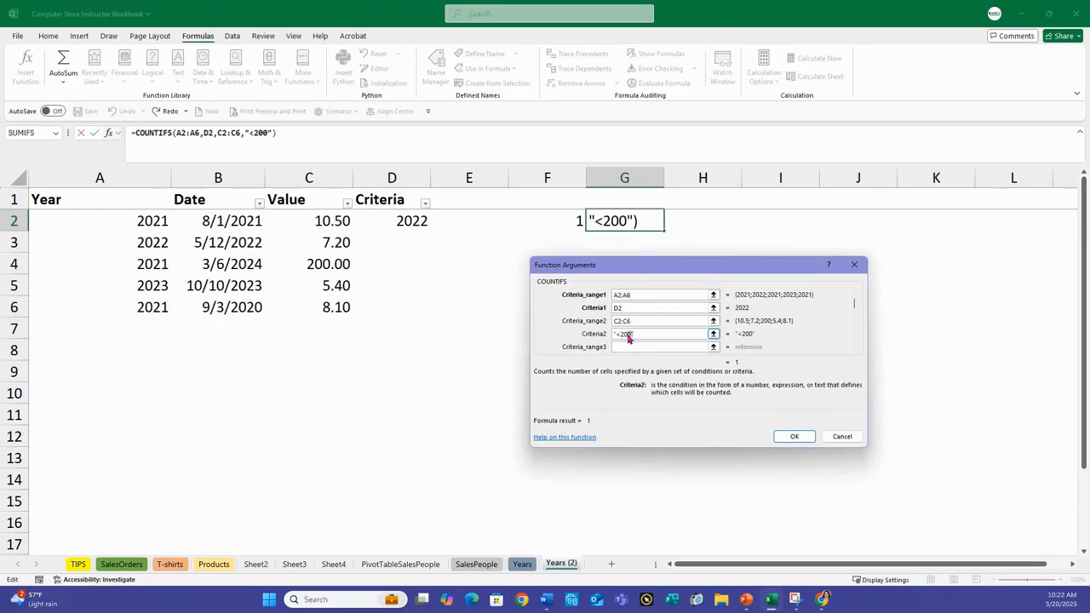
pyautogui.moveTo(628, 337); pyautogui.dragTo(612, 340)
pyautogui.write('<')
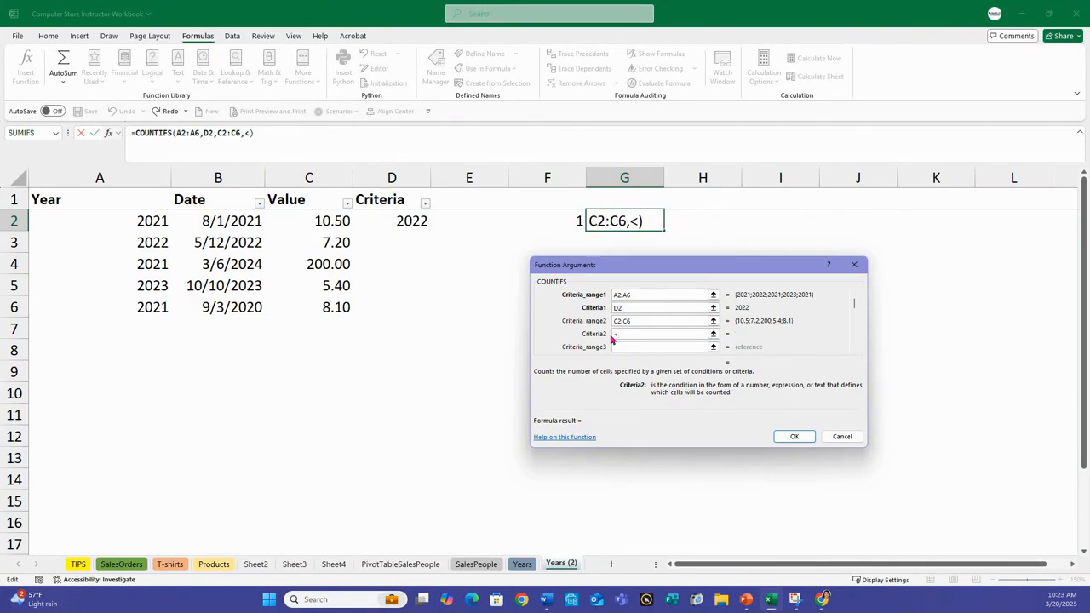
pyautogui.write('8')
pyautogui.click(792, 437)
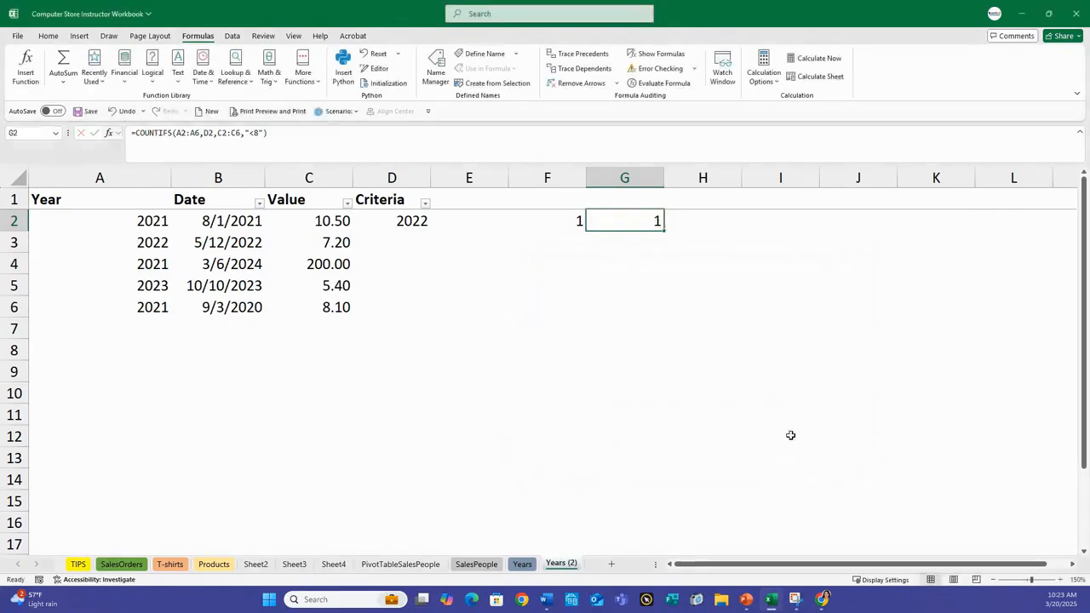
# - Set the criteria year in D2 to 2021 and check the COUNTIFS formula in G2 against it
pyautogui.click(404, 222)
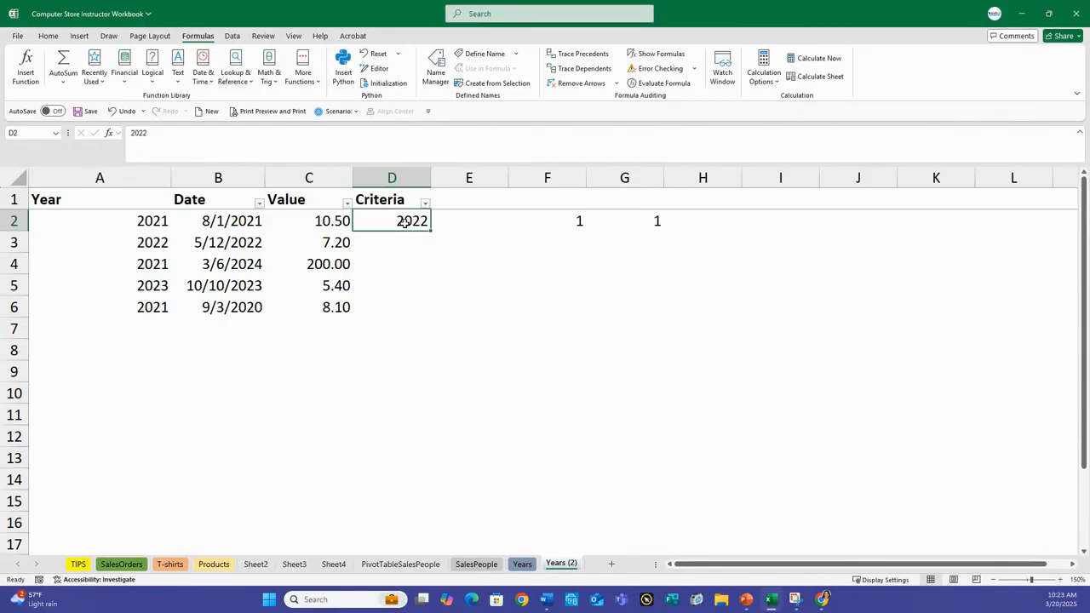
pyautogui.press('F2')
pyautogui.press('BackSpace')
pyautogui.write('1')
pyautogui.press('Return')
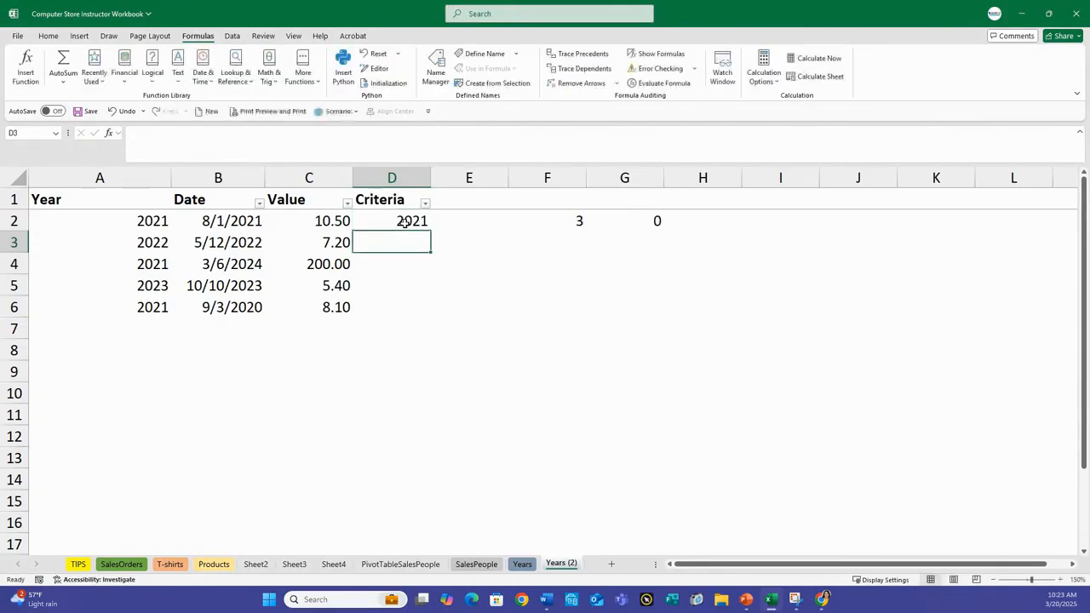
pyautogui.click(632, 221)
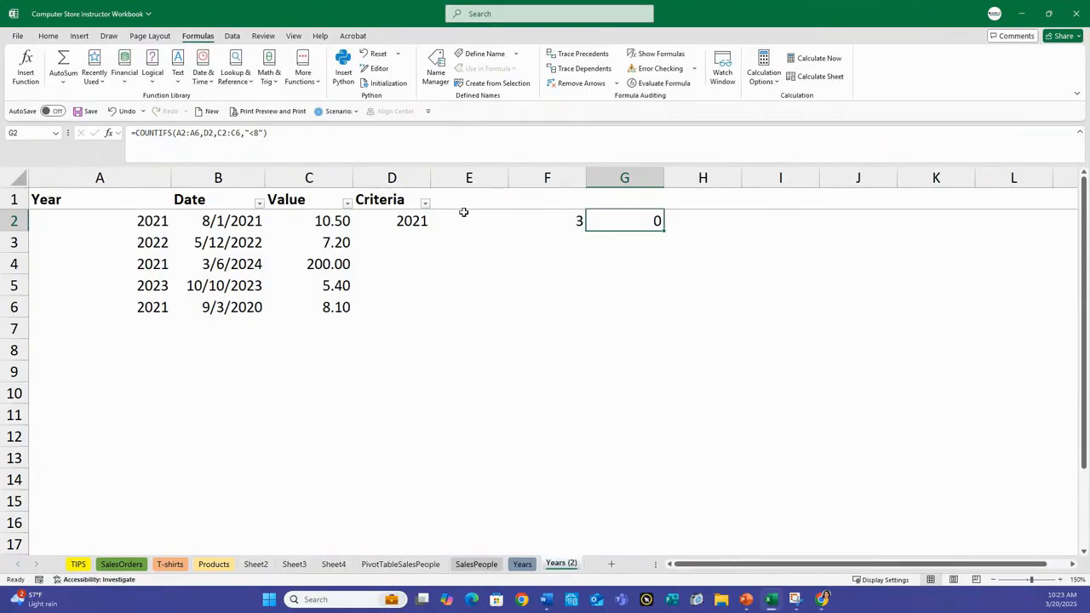
pyautogui.click(414, 221)
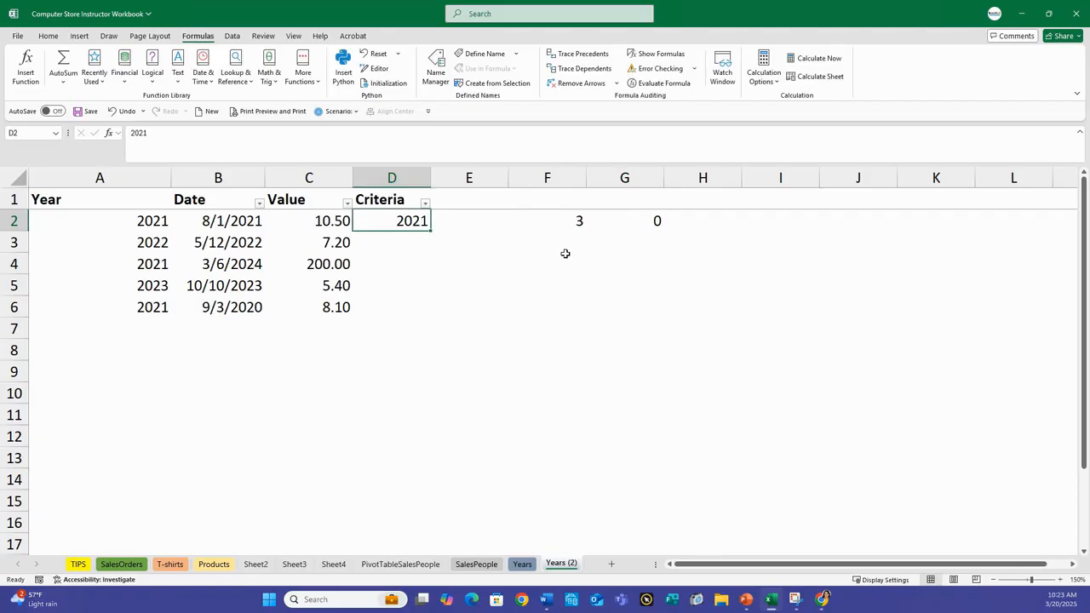
# - Try to turn the COUNTIFS formula in G2 into SUMIFS by replacing COUNT with SUM and keeping the same arguments
pyautogui.click(645, 219)
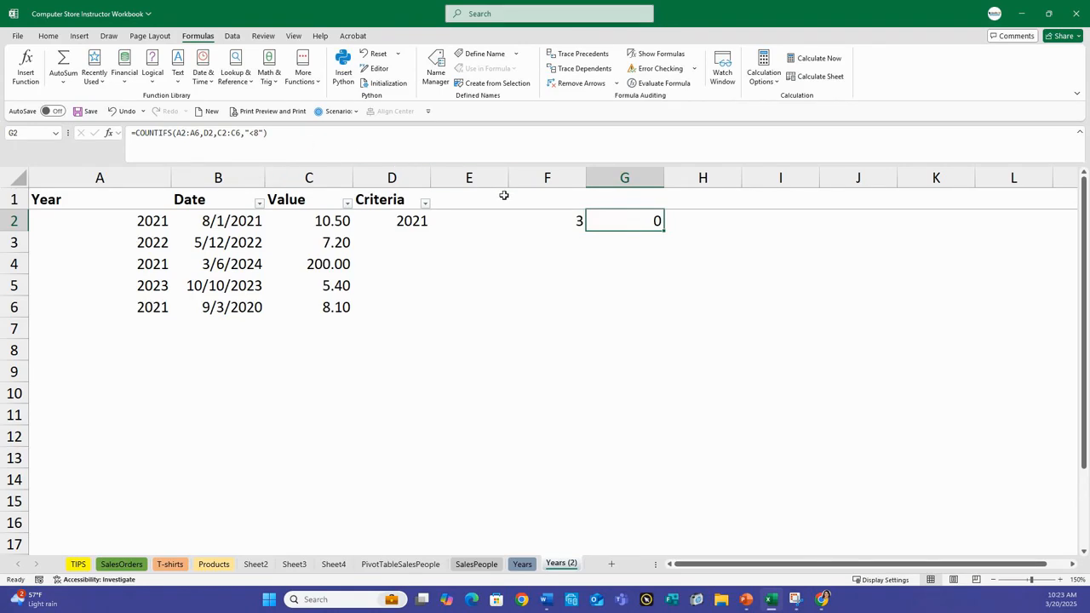
pyautogui.click(159, 134)
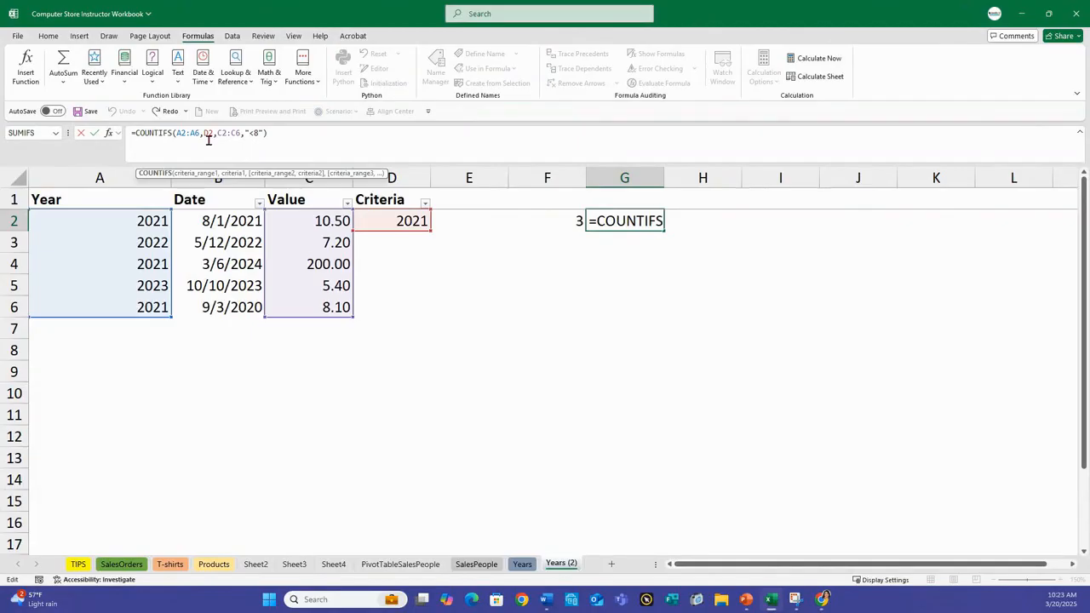
pyautogui.press('BackSpace')
pyautogui.press('BackSpace')
pyautogui.press('BackSpace')
pyautogui.press('BackSpace')
pyautogui.press('BackSpace')
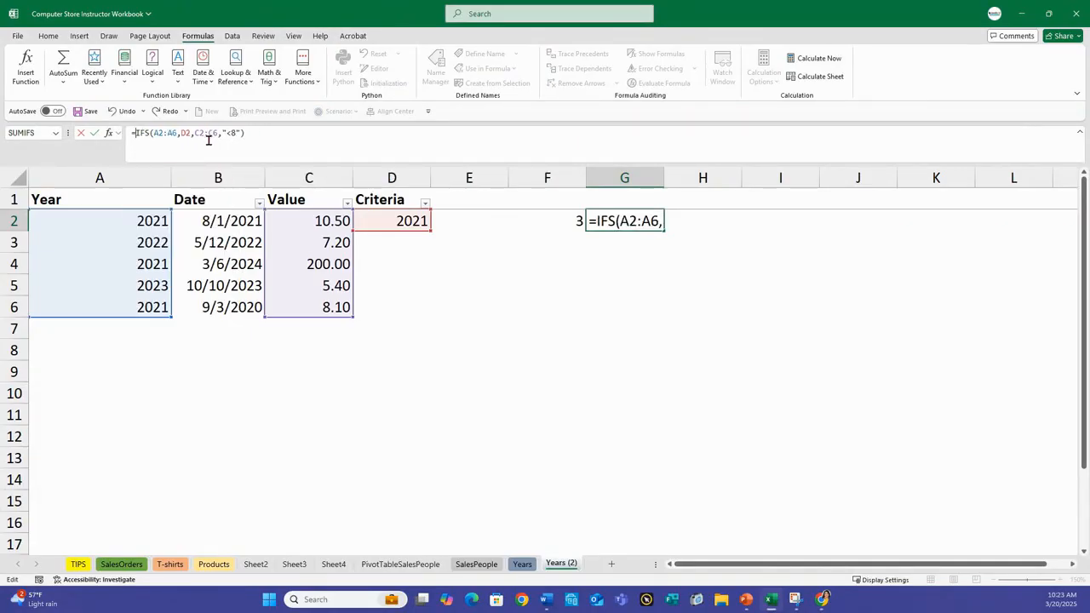
pyautogui.write('SUM')
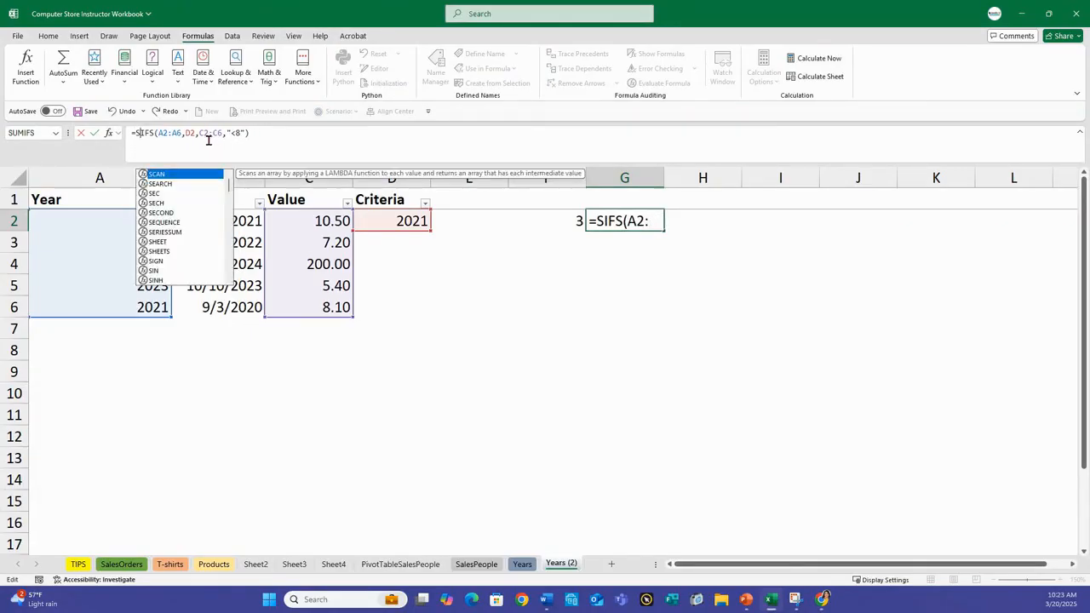
pyautogui.press('Return')
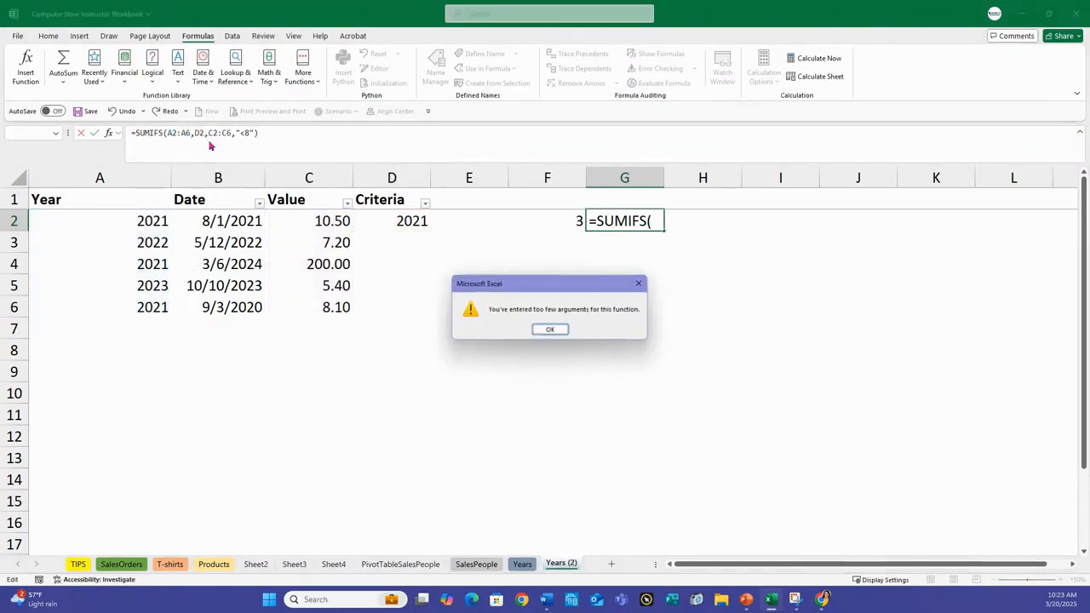
pyautogui.click(550, 327)
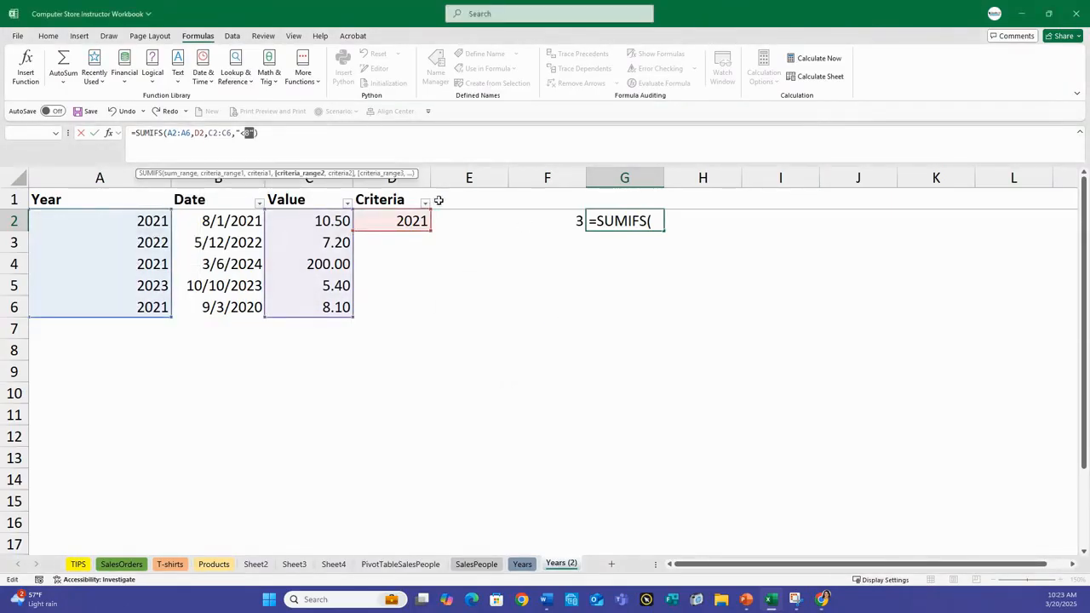
# - Delete the trailing <8") from the SUMIFS formula in G2 and try to edit the formula through its function arguments
pyautogui.write('<8')
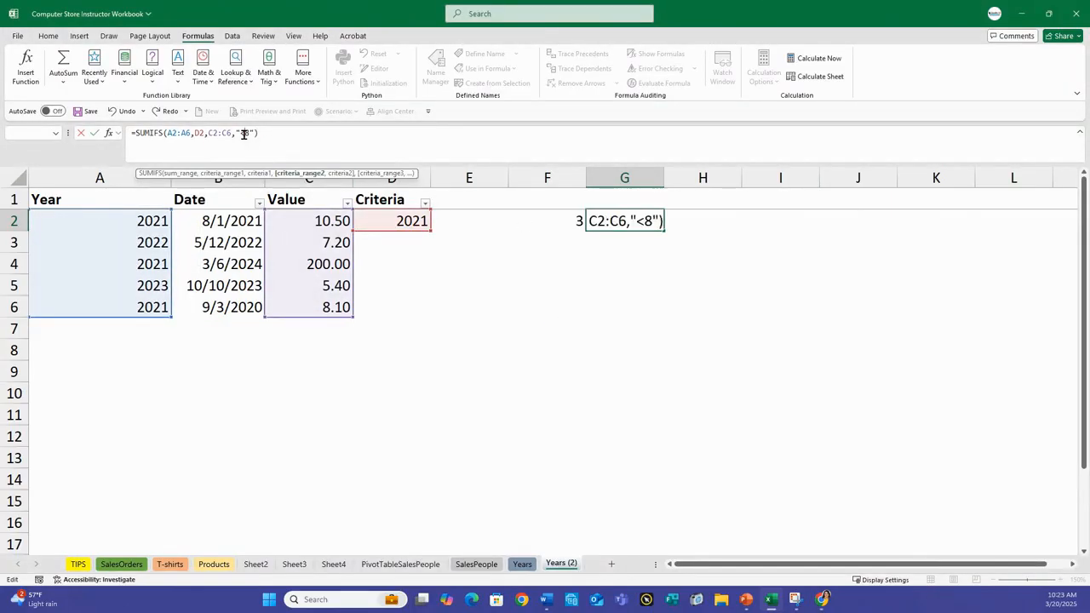
pyautogui.moveTo(239, 133); pyautogui.dragTo(272, 134)
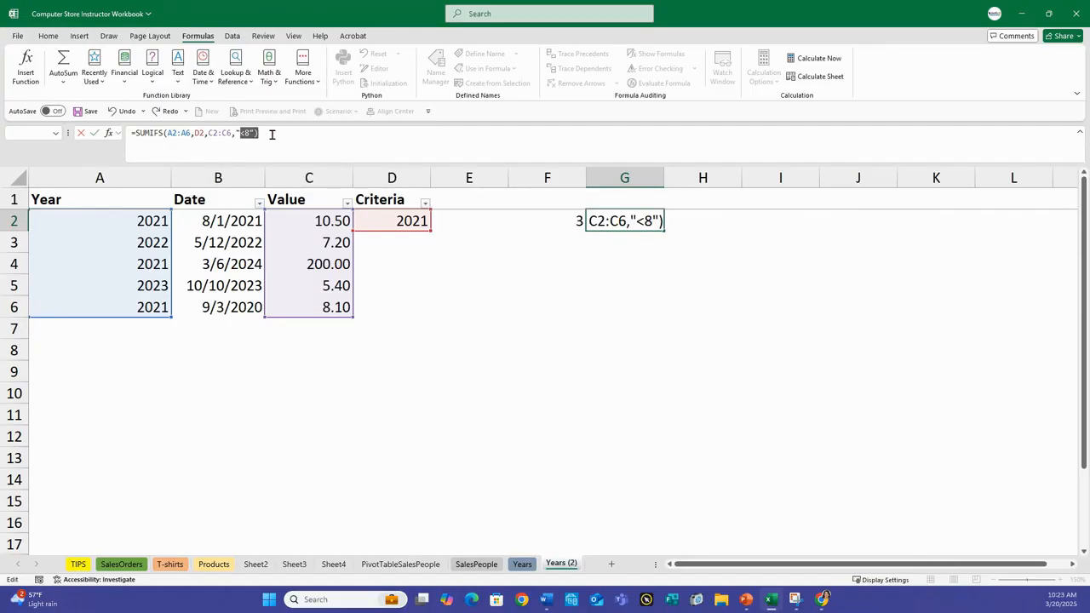
pyautogui.press('BackSpace')
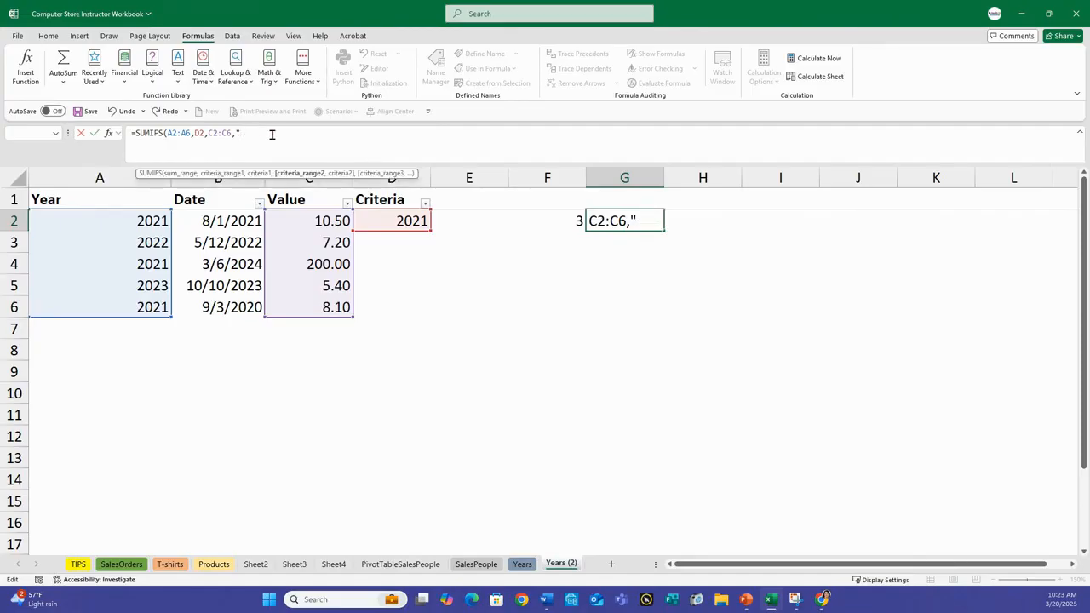
pyautogui.click(23, 75)
pyautogui.click(795, 446)
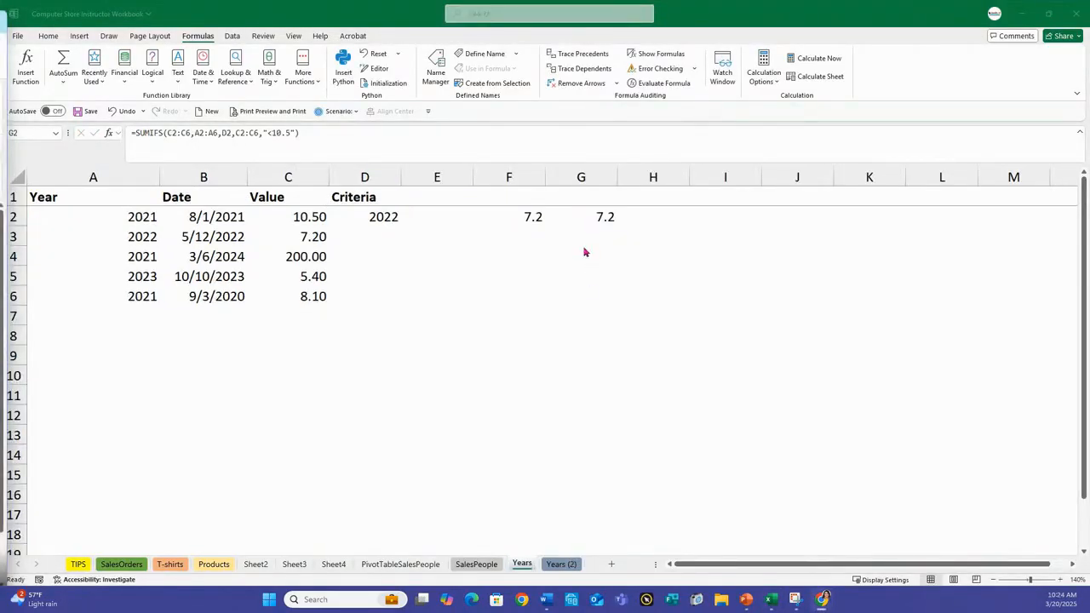
# - Review the SUMIF in F2 and SUMIFS in G2 on the Years sheet, and set the criteria year in D2 to 2021
pyautogui.click(487, 218)
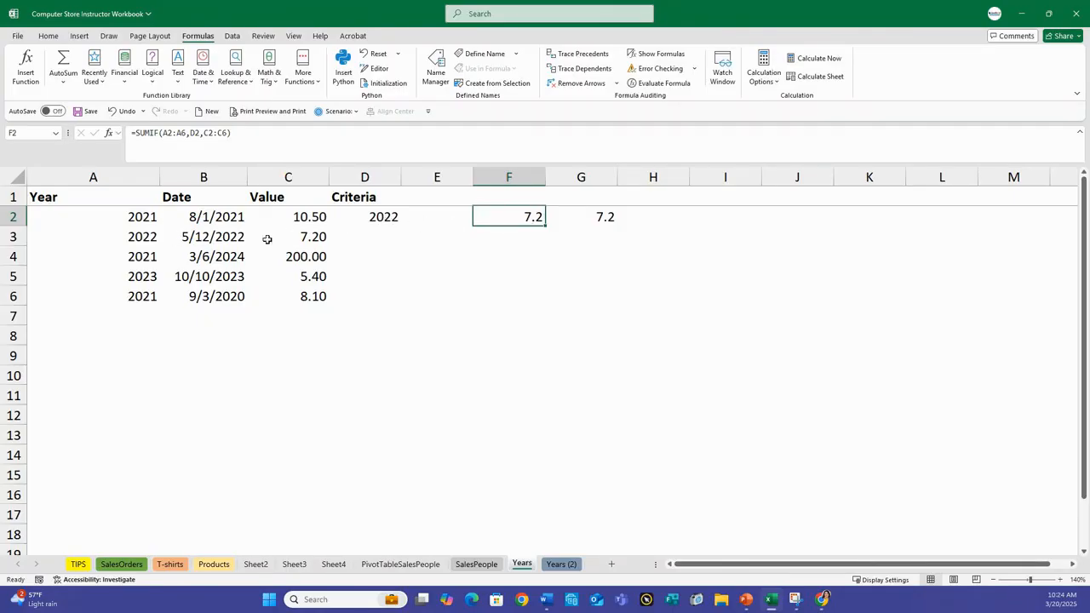
pyautogui.click(591, 219)
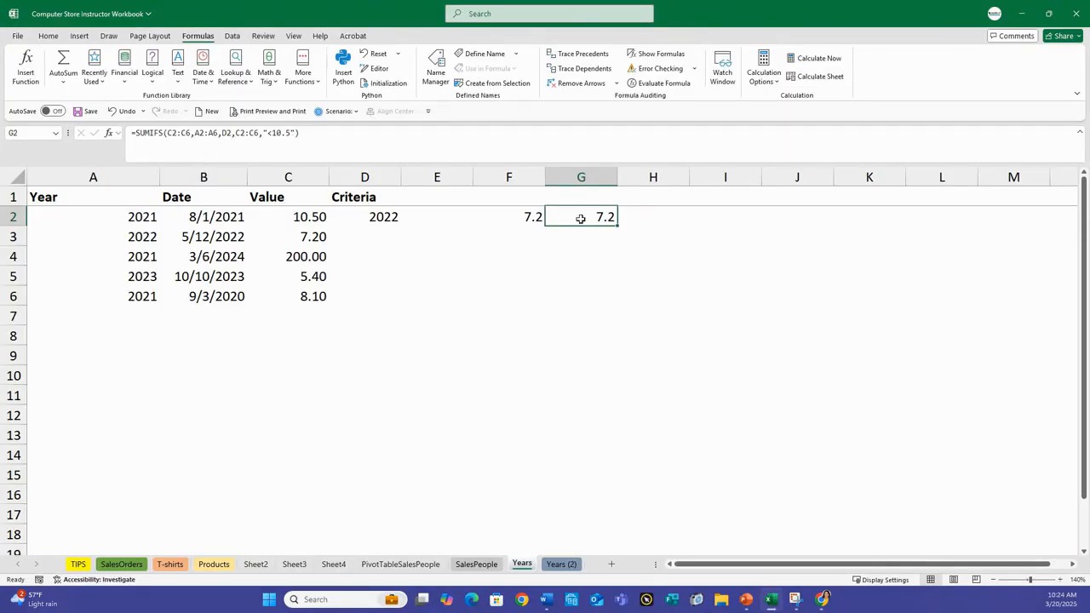
pyautogui.click(366, 218)
pyautogui.write('2021')
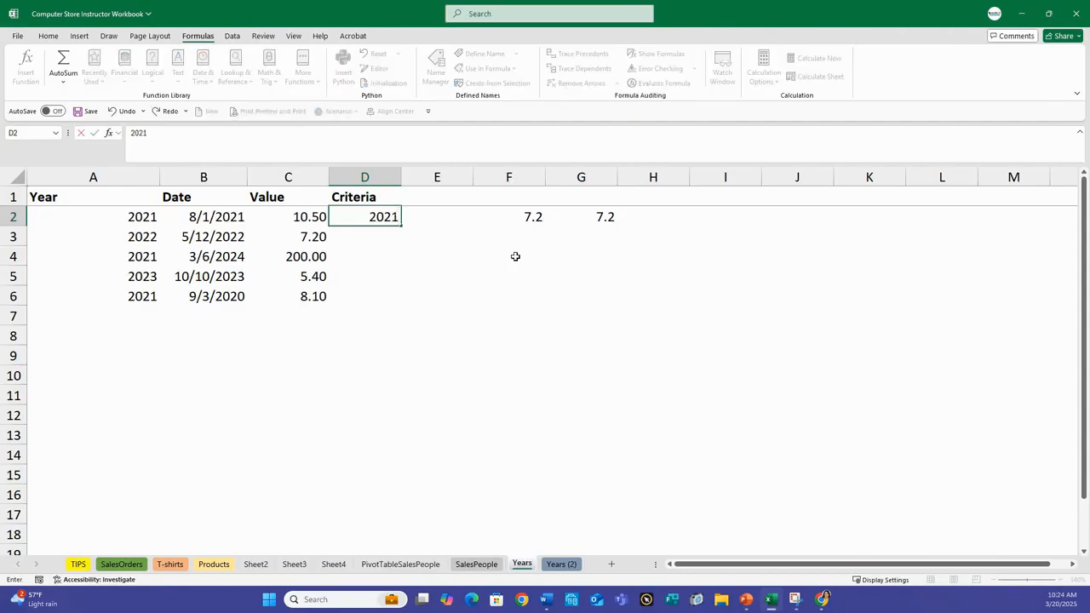
pyautogui.press('Return')
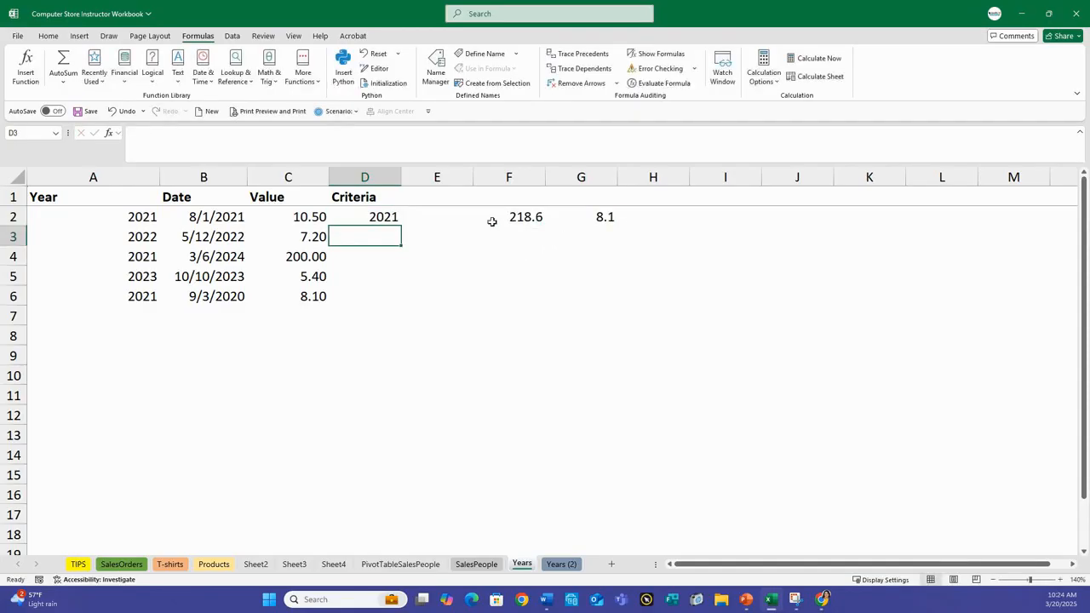
# - Open the function arguments of the SUMIFS formula in G2 and review its sum range and both criteria
pyautogui.click(389, 217)
pyautogui.click(594, 217)
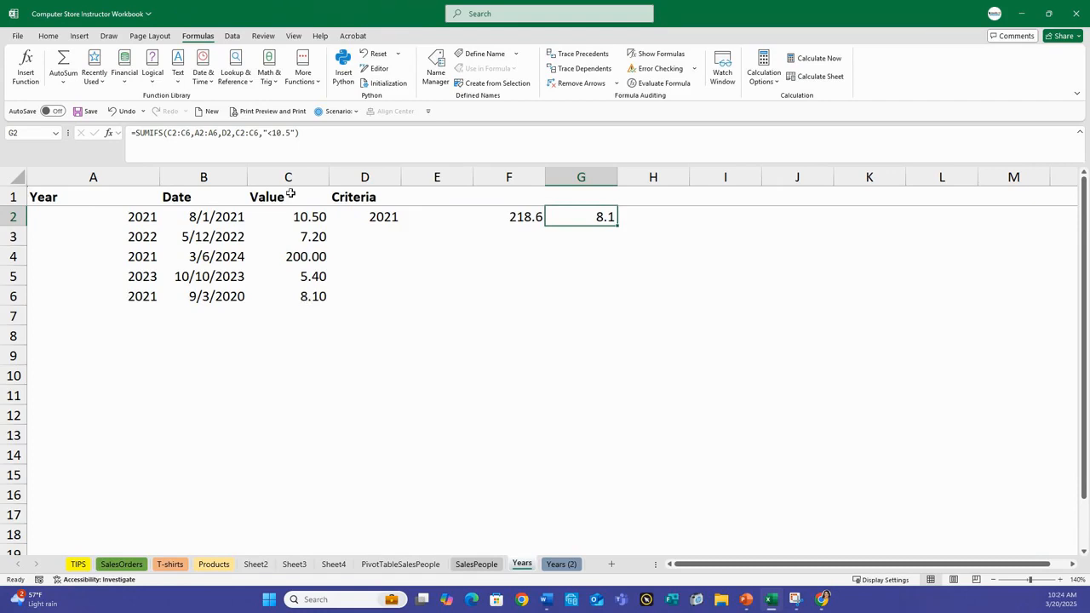
pyautogui.click(15, 73)
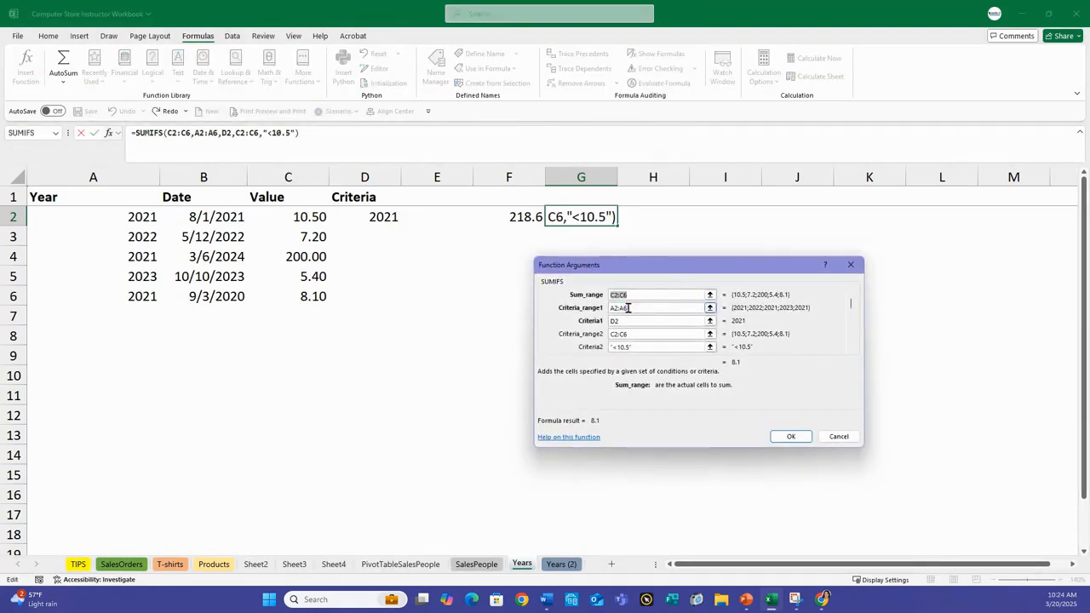
pyautogui.moveTo(667, 262); pyautogui.dragTo(668, 248)
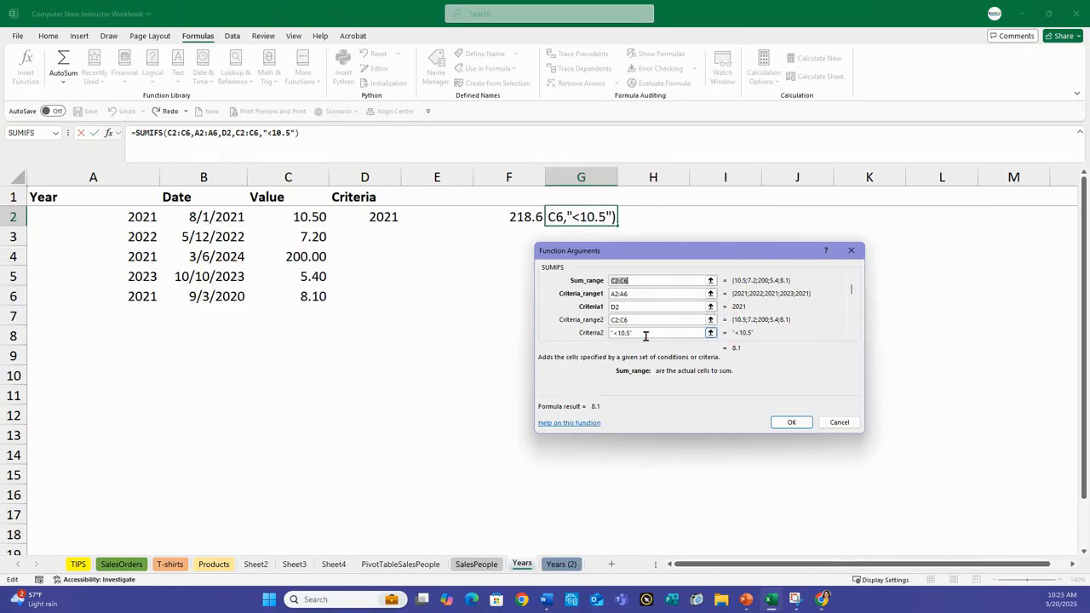
# - Try to change the second criterion of the SUMIFS formula in G2 to <8.5, accepting the suggested formula correction
pyautogui.click(685, 333)
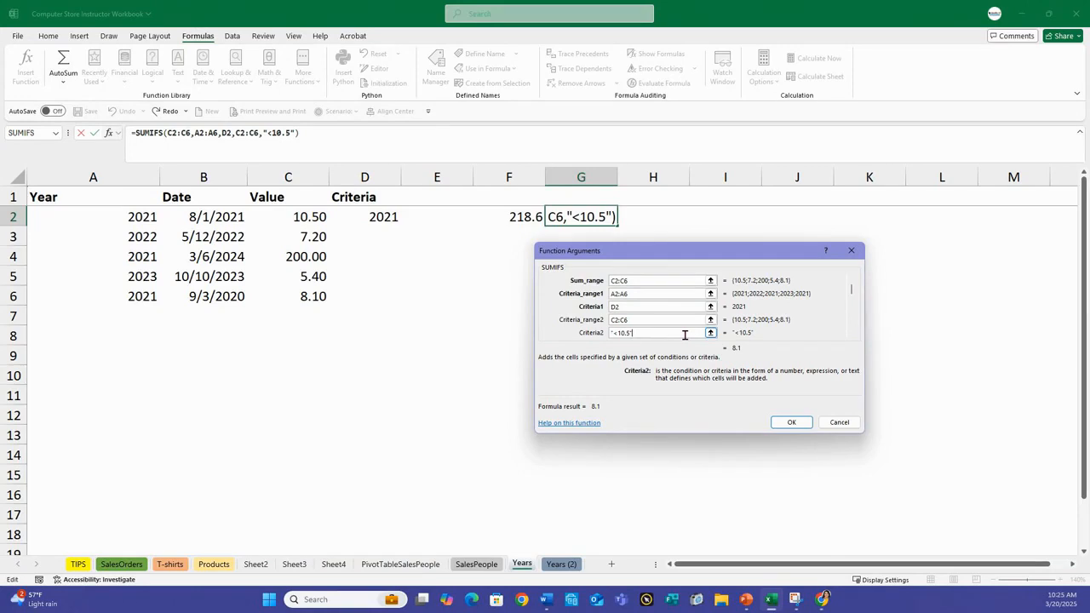
pyautogui.press('BackSpace')
pyautogui.press('BackSpace')
pyautogui.press('BackSpace')
pyautogui.press('BackSpace')
pyautogui.press('BackSpace')
pyautogui.write('8.5')
pyautogui.press('Return')
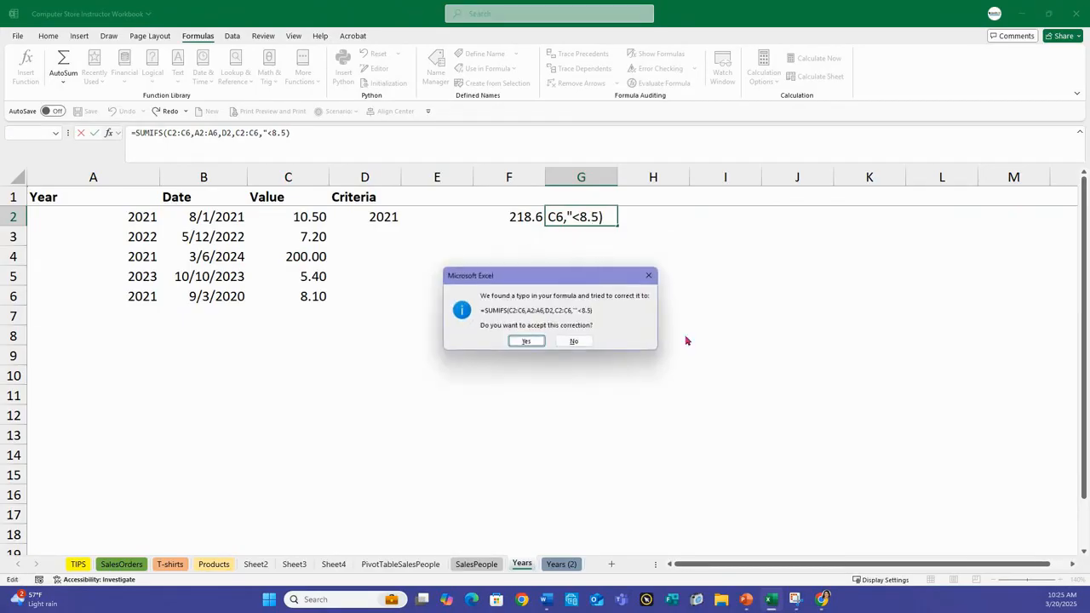
pyautogui.click(527, 341)
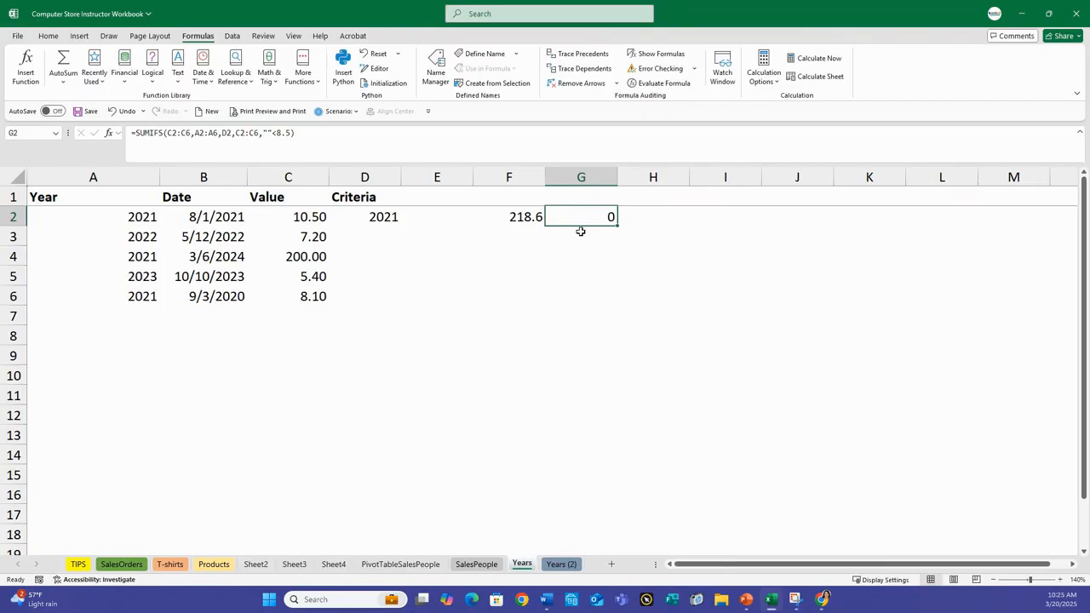
# - Remove the stray quotation marks from the SUMIFS formula in G2 and re-enter its second criterion as <8.5
pyautogui.click(265, 133)
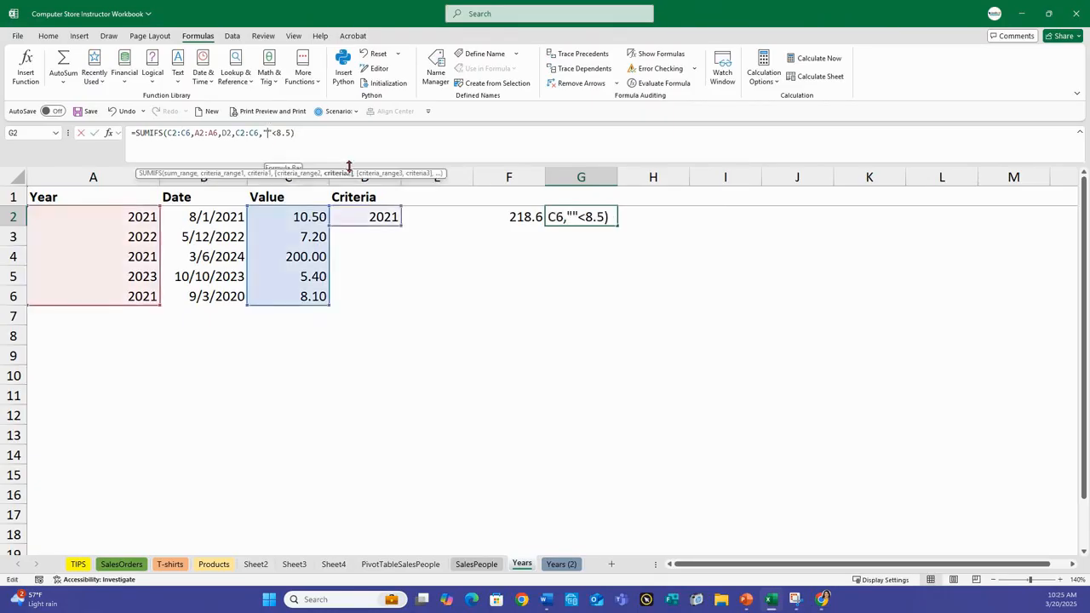
pyautogui.press('BackSpace')
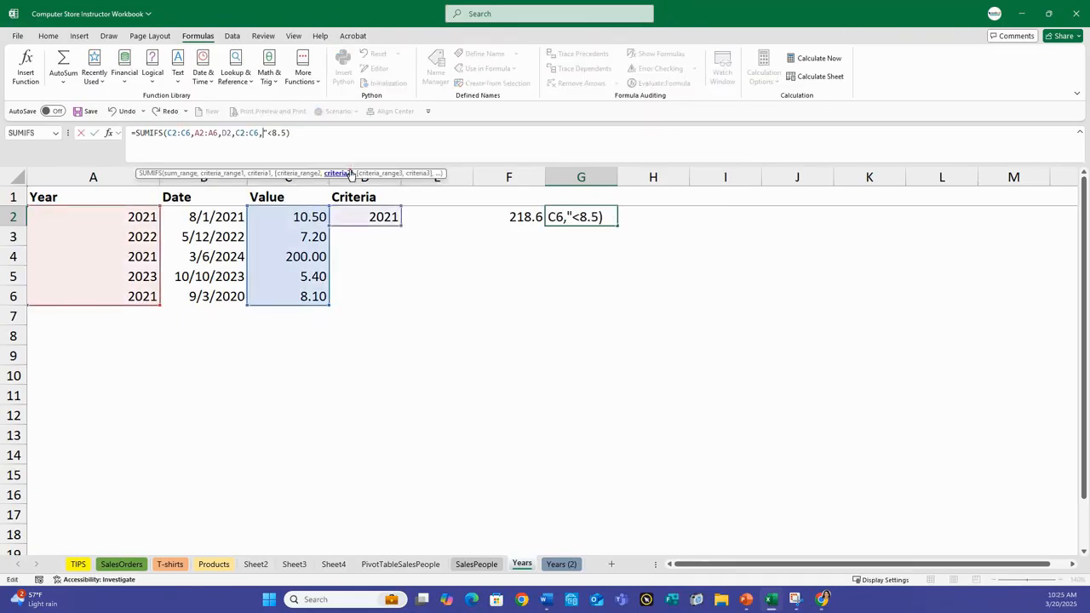
pyautogui.press('Delete')
pyautogui.click(26, 60)
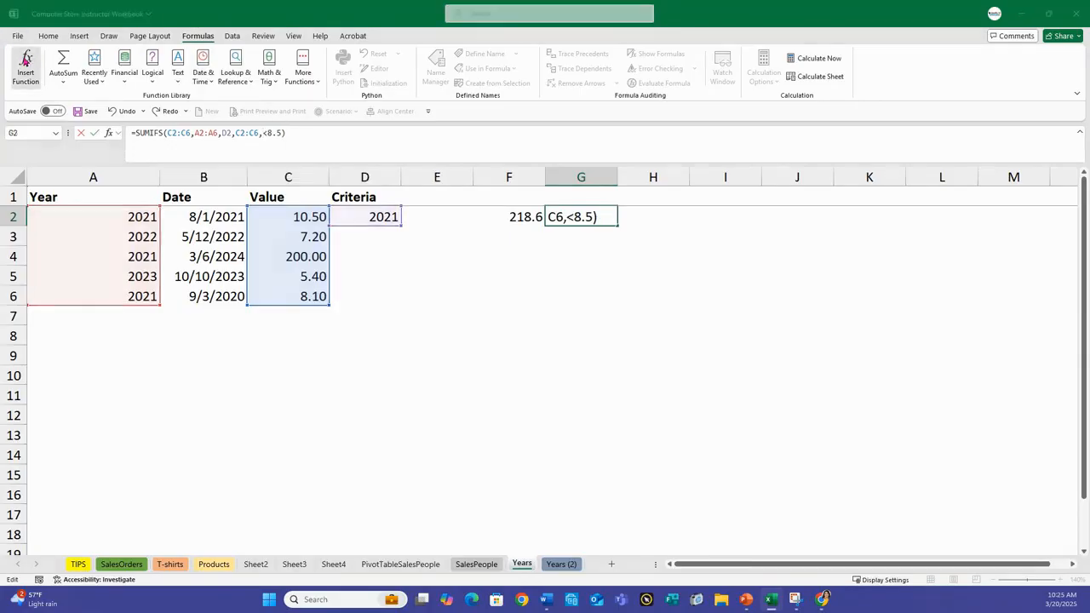
pyautogui.click(645, 333)
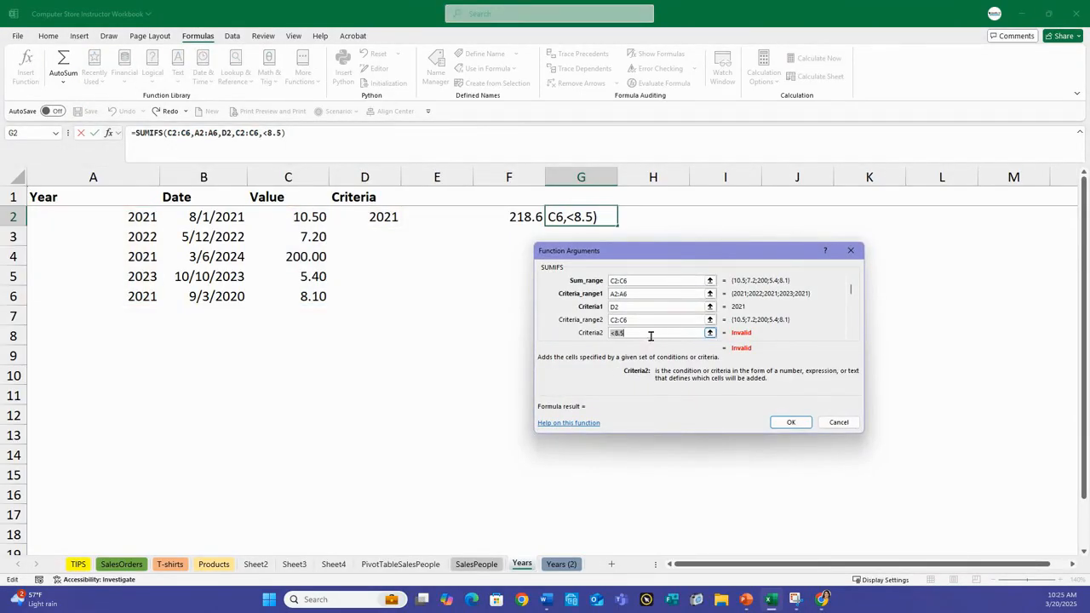
pyautogui.press('BackSpace')
pyautogui.press('BackSpace')
pyautogui.press('BackSpace')
pyautogui.press('BackSpace')
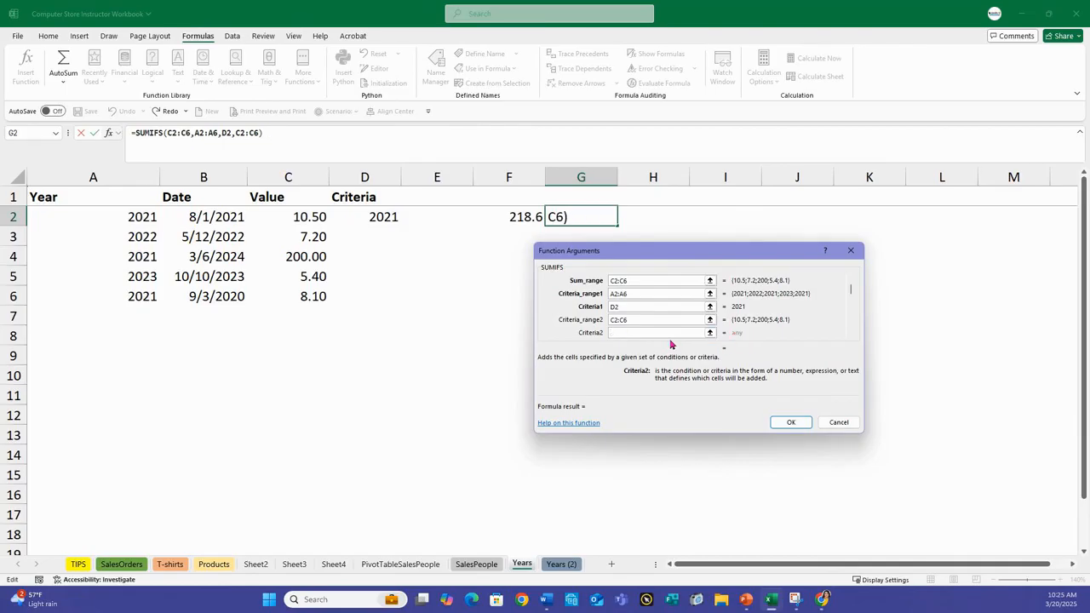
pyautogui.write('<8.5')
pyautogui.click(791, 423)
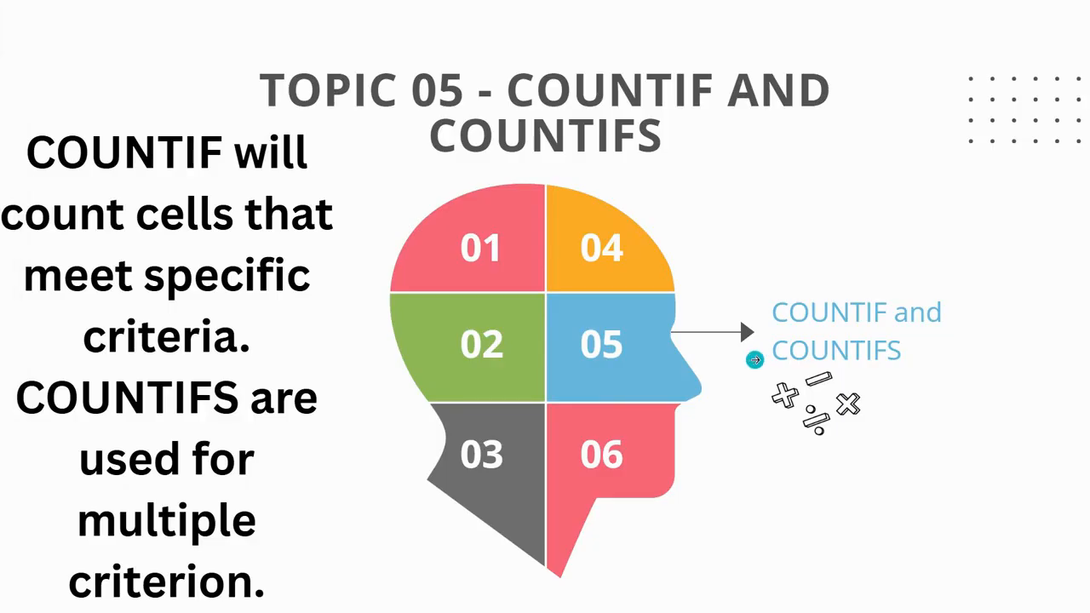
pyautogui.click(755, 360)
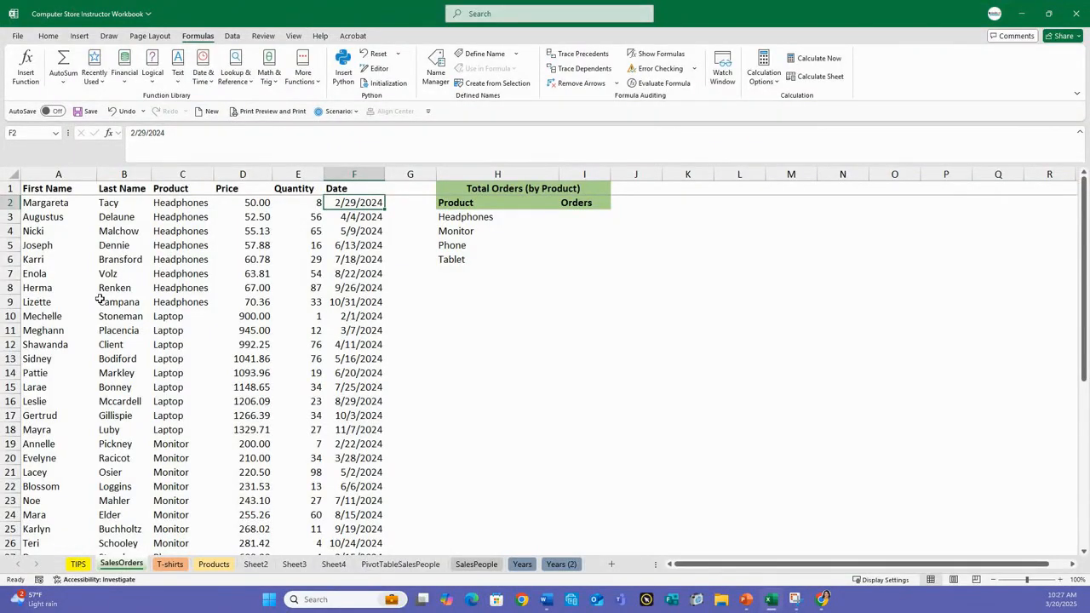
# - Examine the header row of the SalesOrders sheet, from First Name across to the Total Orders (by Product) table
pyautogui.click(68, 191)
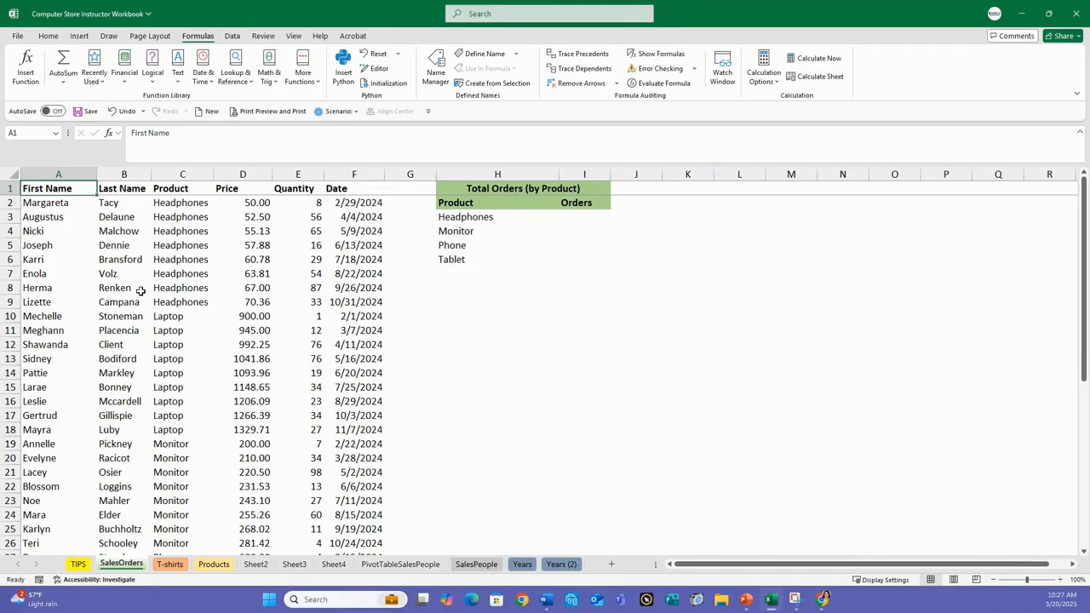
pyautogui.press('Right')
pyautogui.press('Right')
pyautogui.press('Right')
pyautogui.press('Right')
pyautogui.press('Right')
pyautogui.press('Right')
pyautogui.press('Right')
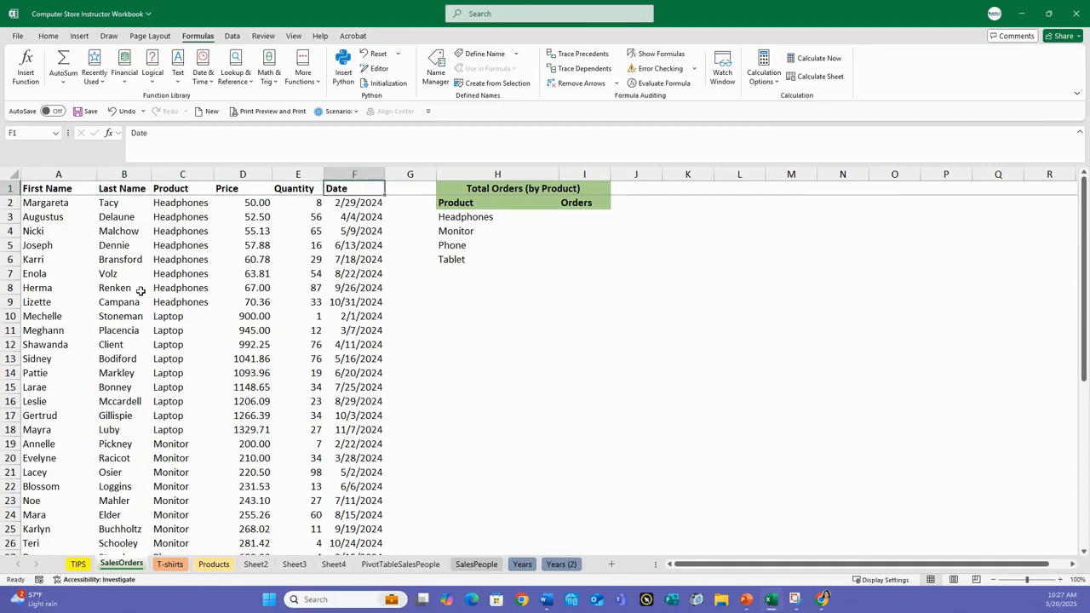
pyautogui.press('Right')
pyautogui.press('Right')
pyautogui.press('Right')
pyautogui.press('Right')
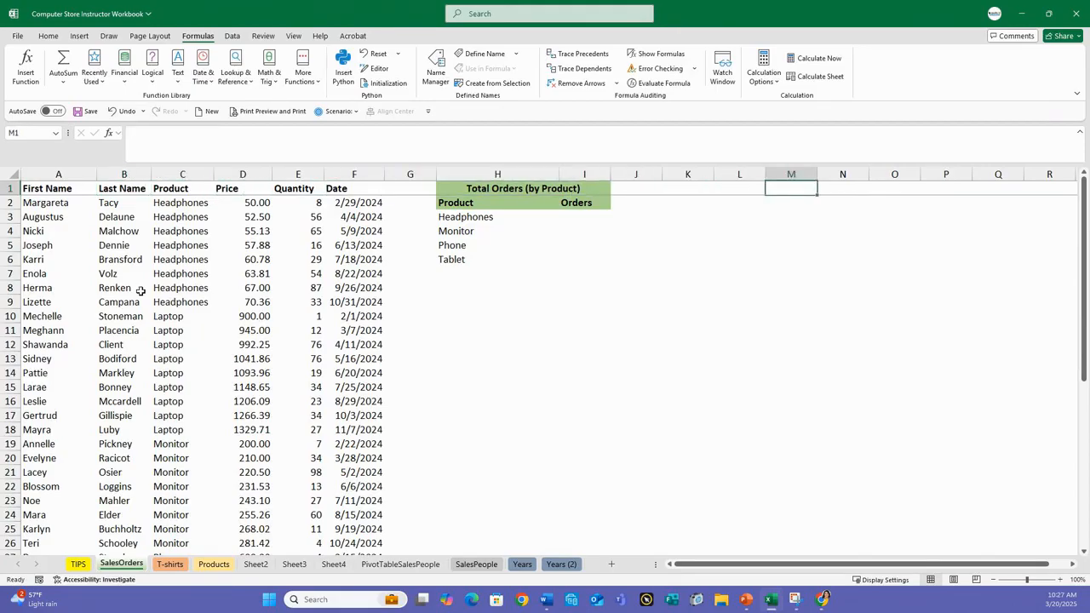
pyautogui.press('Left')
pyautogui.press('Left')
pyautogui.press('Left')
pyautogui.press('Left')
pyautogui.press('Left')
pyautogui.press('Left')
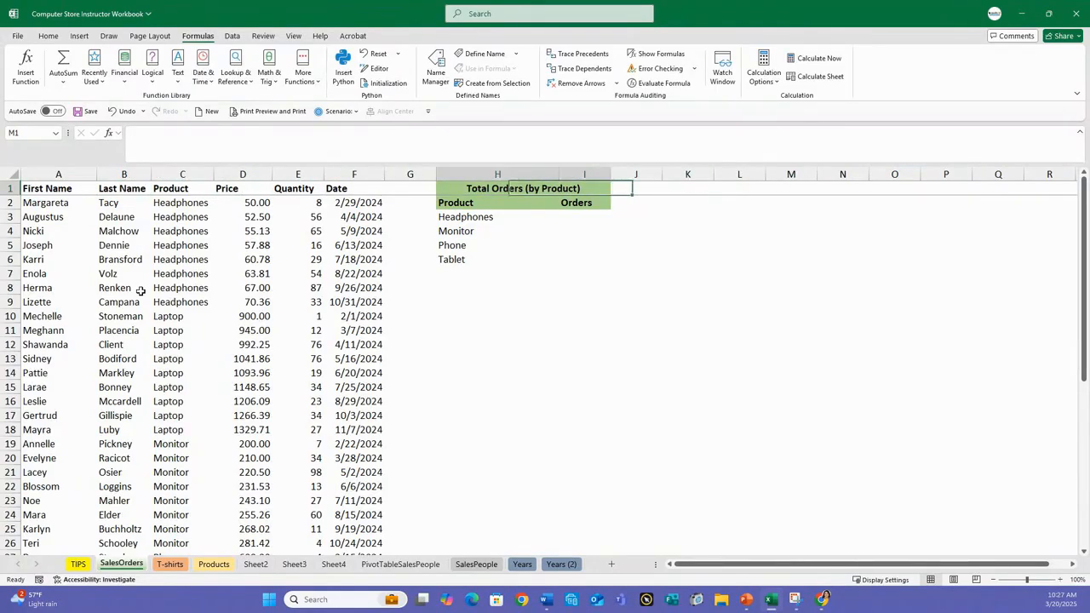
pyautogui.press('Left')
pyautogui.press('Left')
pyautogui.press('Left')
pyautogui.press('Left')
pyautogui.press('Left')
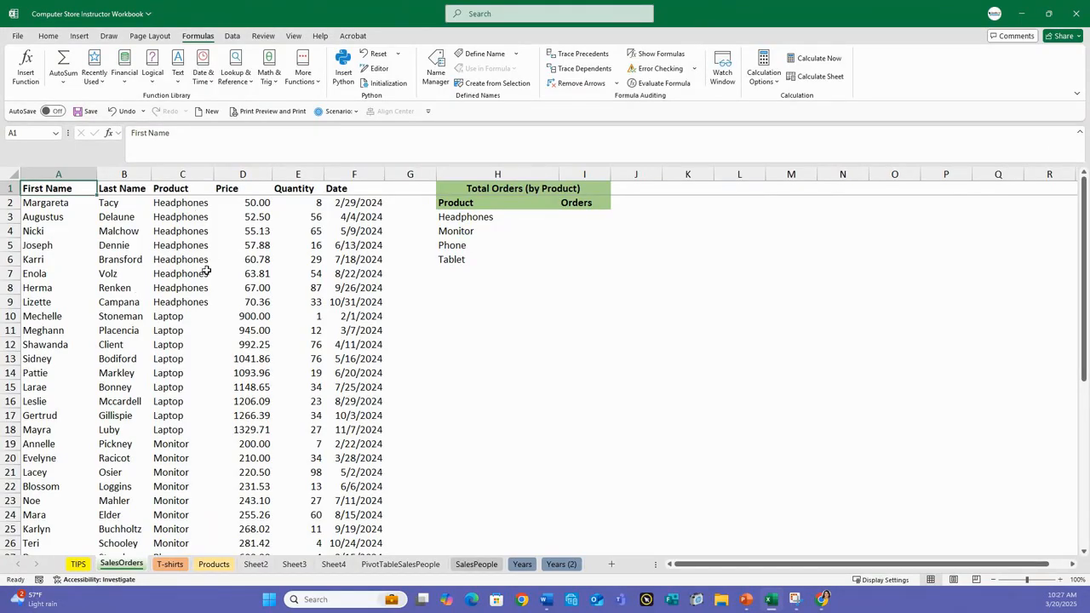
# - Select all product entries in column C of the SalesOrders sheet, from C2 down to the last row
pyautogui.click(179, 203)
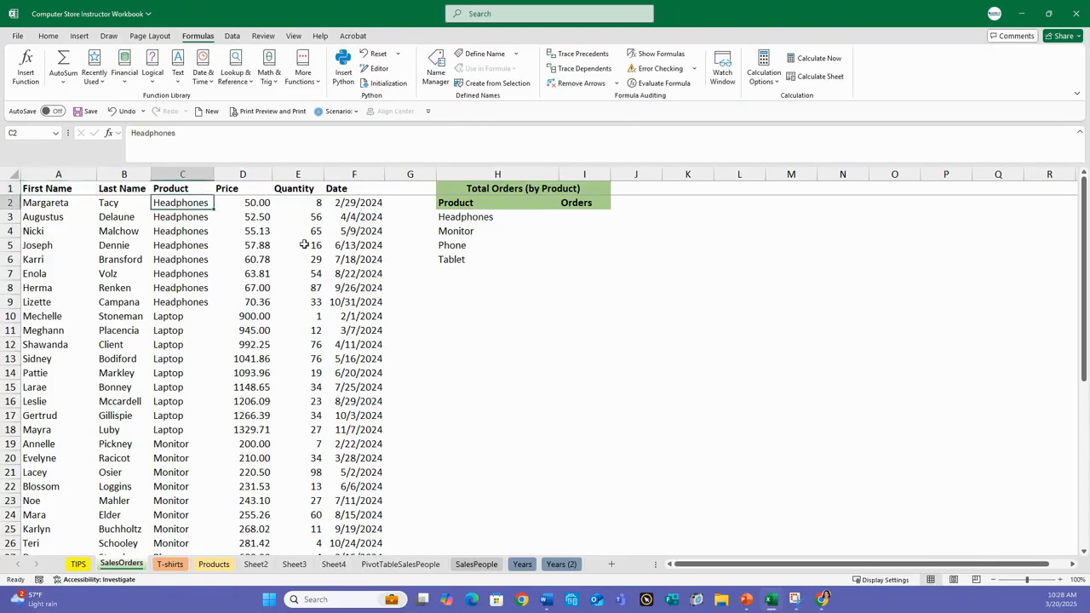
pyautogui.scroll(-12, 182, 392)
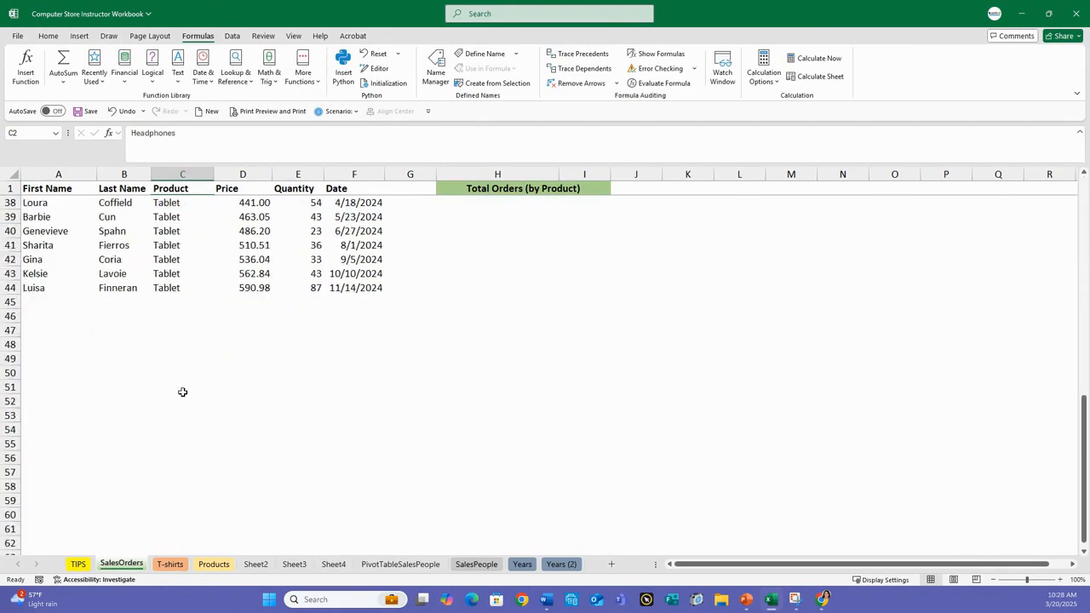
pyautogui.scroll(12, 182, 392)
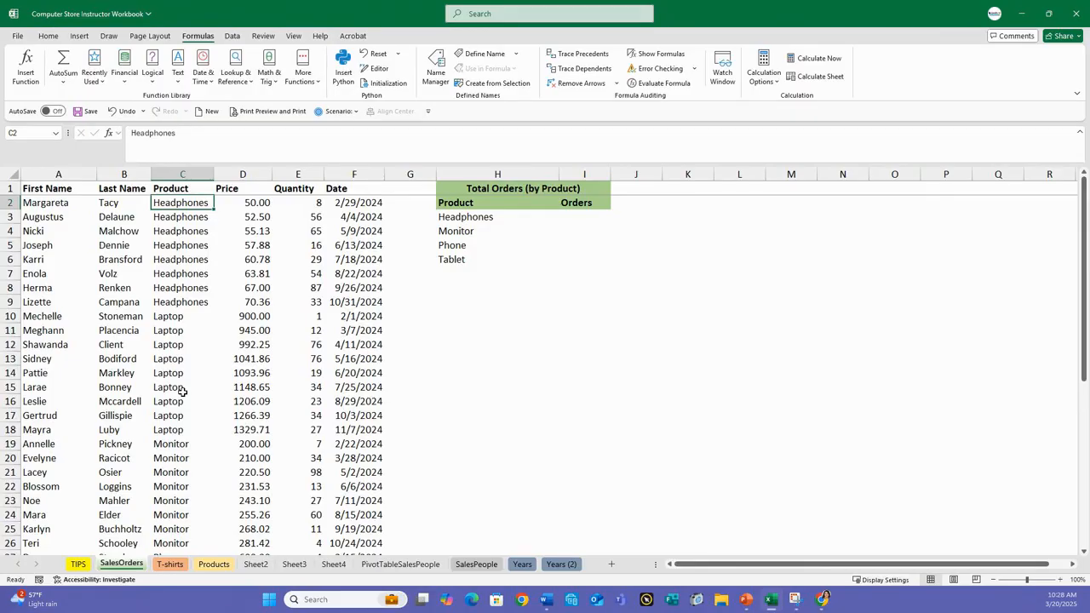
pyautogui.hotkey('ctrl', 'shift', 'Down')
pyautogui.scroll(6, 190, 394)
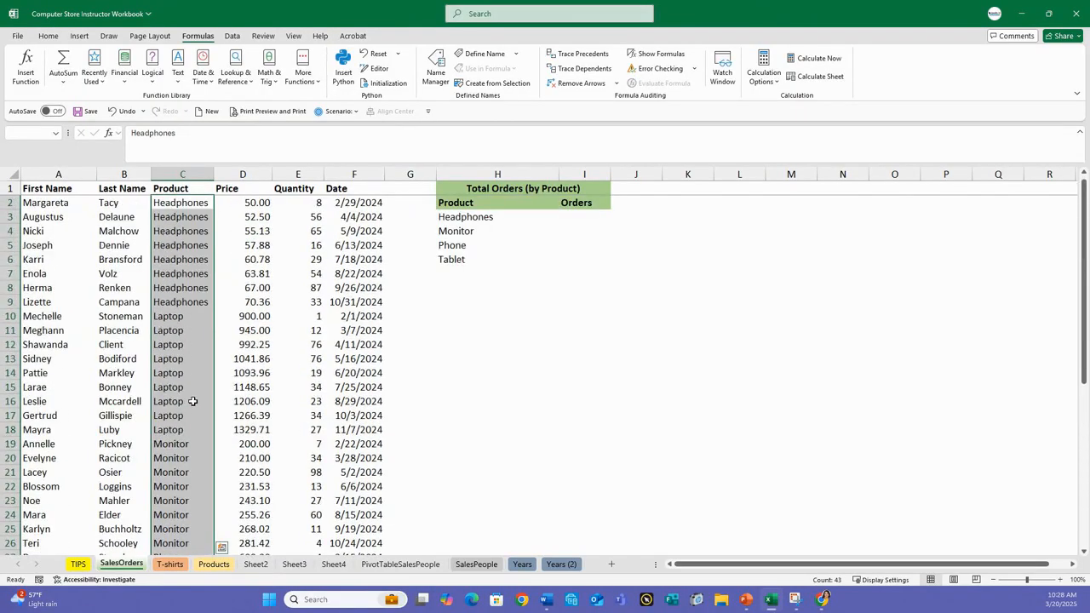